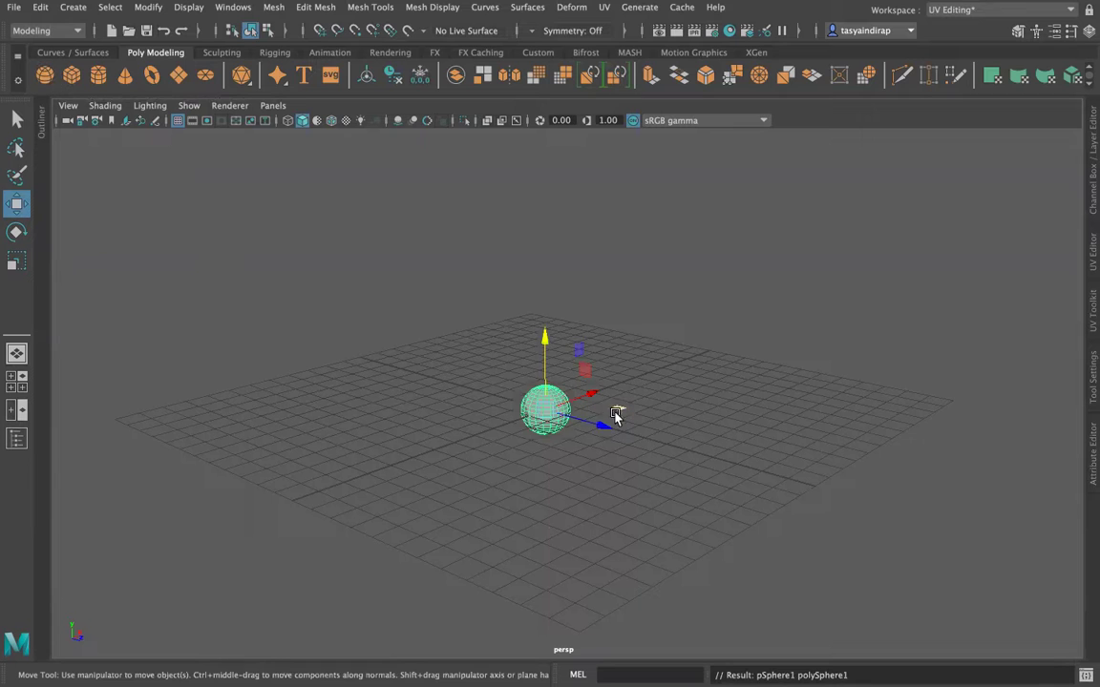
Uniformly scale the sphere to about 5.875 and raise it to about 6.338 in Y so it sits above the grid.
{"action": "left_click_drag", "start_coordinate": [540, 339], "coordinate": [541, 303]}
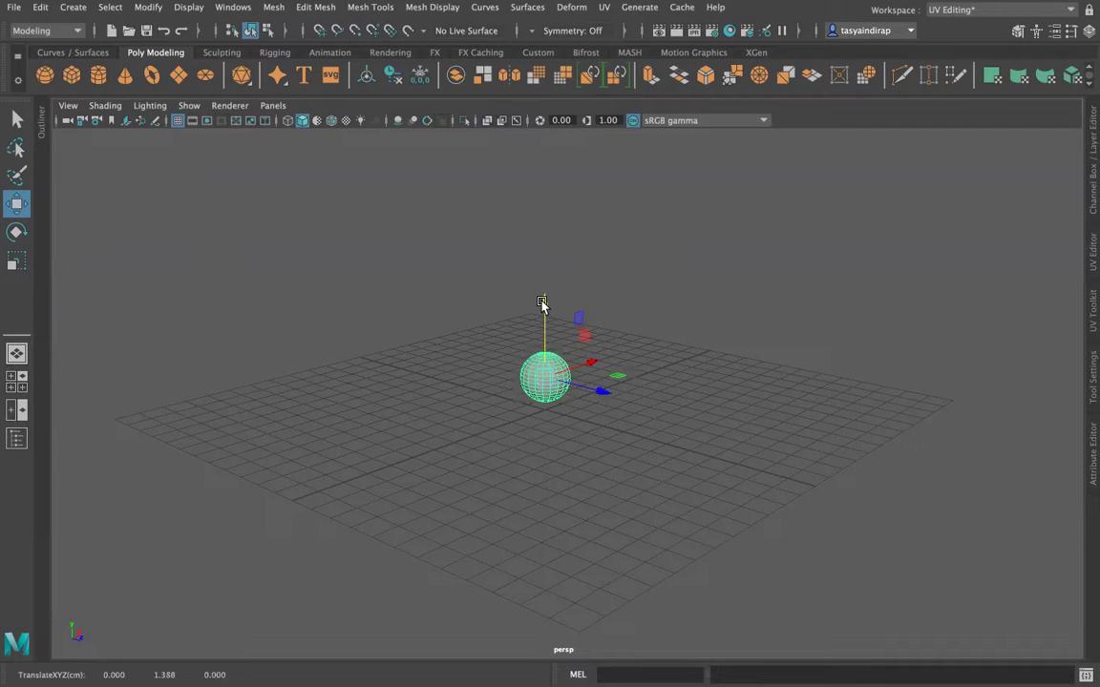
{"action": "key", "text": "r"}
{"action": "left_click_drag", "start_coordinate": [543, 378], "coordinate": [712, 386]}
{"action": "key", "text": "w"}
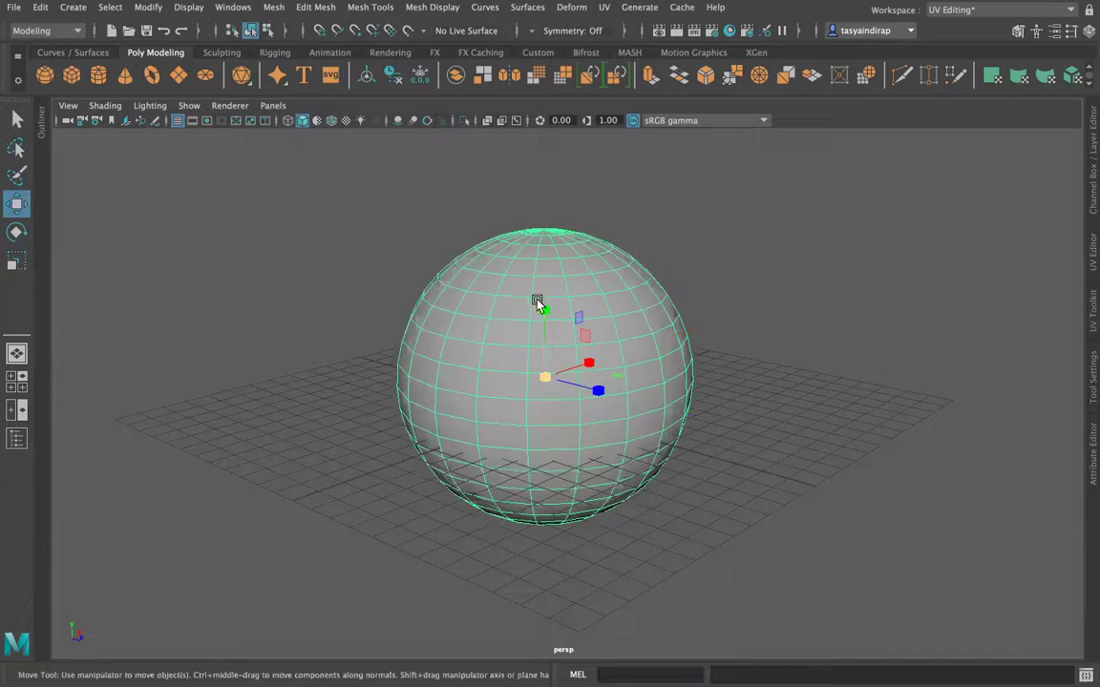
{"action": "left_click_drag", "start_coordinate": [541, 324], "coordinate": [692, 432]}
{"action": "scroll", "coordinate": [706, 415], "scroll_direction": "down", "scroll_amount": 2}
{"action": "left_click_drag", "start_coordinate": [712, 384], "coordinate": [694, 374], "text": "alt"}
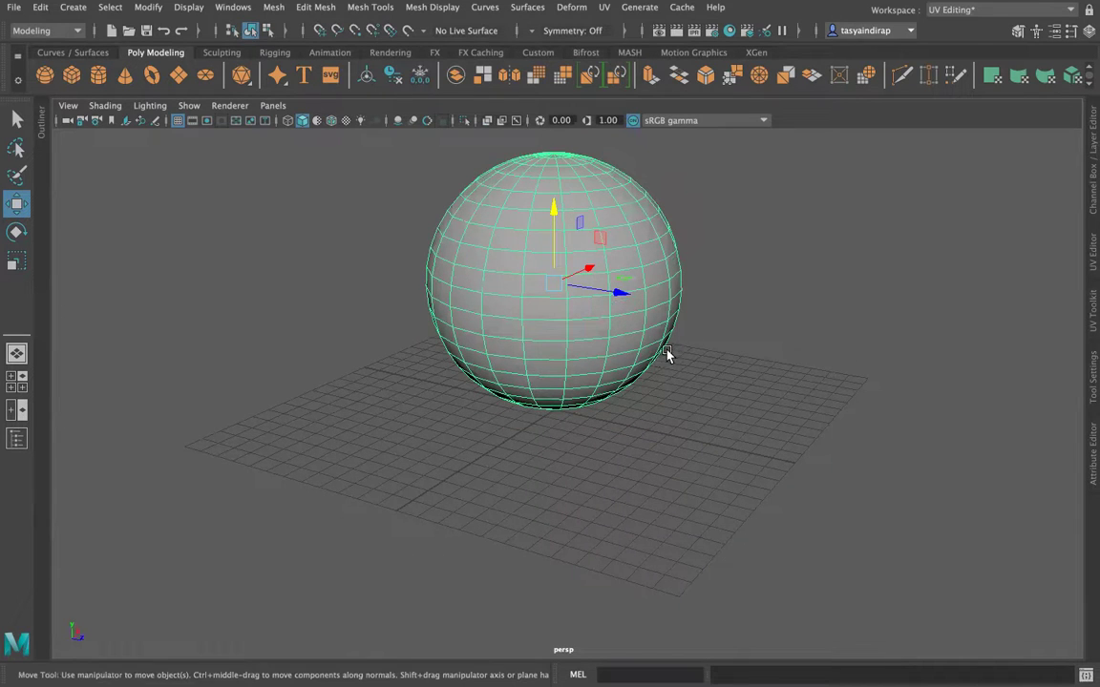
{"action": "middle_click_drag", "start_coordinate": [667, 355], "coordinate": [626, 405], "text": "alt"}
Rename the sphere as bola in the scene's object list.
{"action": "left_click", "coordinate": [739, 278]}
{"action": "left_click", "coordinate": [405, 307]}
{"action": "left_click", "coordinate": [39, 127]}
{"action": "double_click", "coordinate": [117, 217]}
{"action": "type", "text": "bola"}
{"action": "key", "text": "Return"}
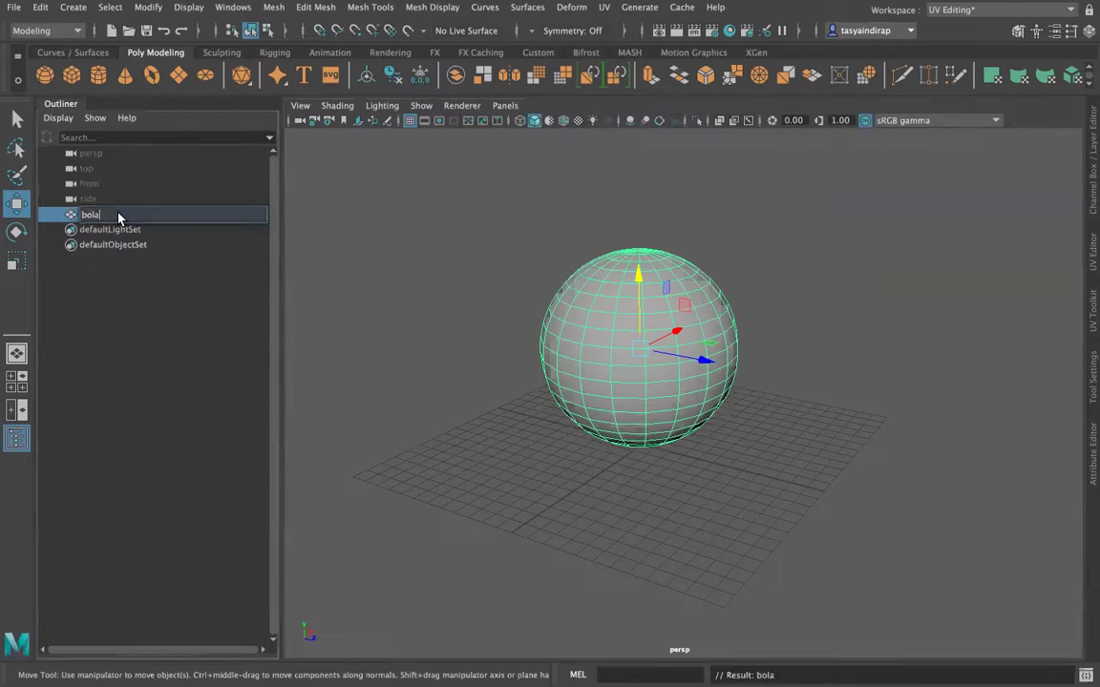
Freeze all of bola's transformations and delete its construction history.
{"action": "left_click", "coordinate": [1085, 161]}
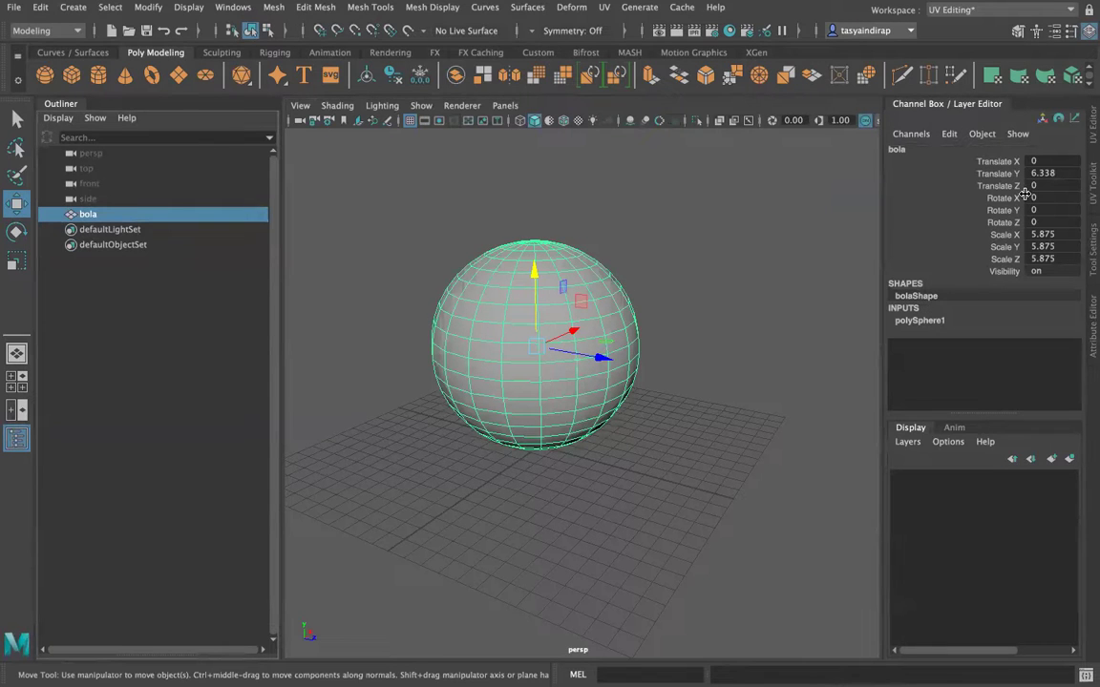
{"action": "left_click", "coordinate": [910, 134]}
{"action": "mouse_move", "coordinate": [945, 390]}
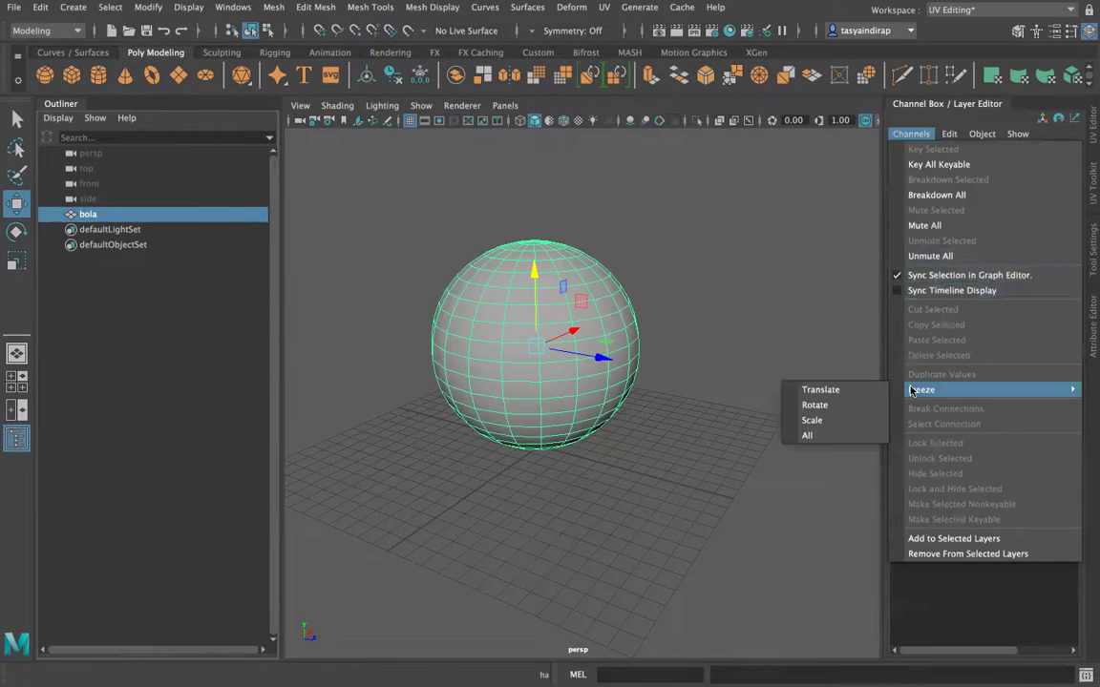
{"action": "left_click", "coordinate": [846, 434]}
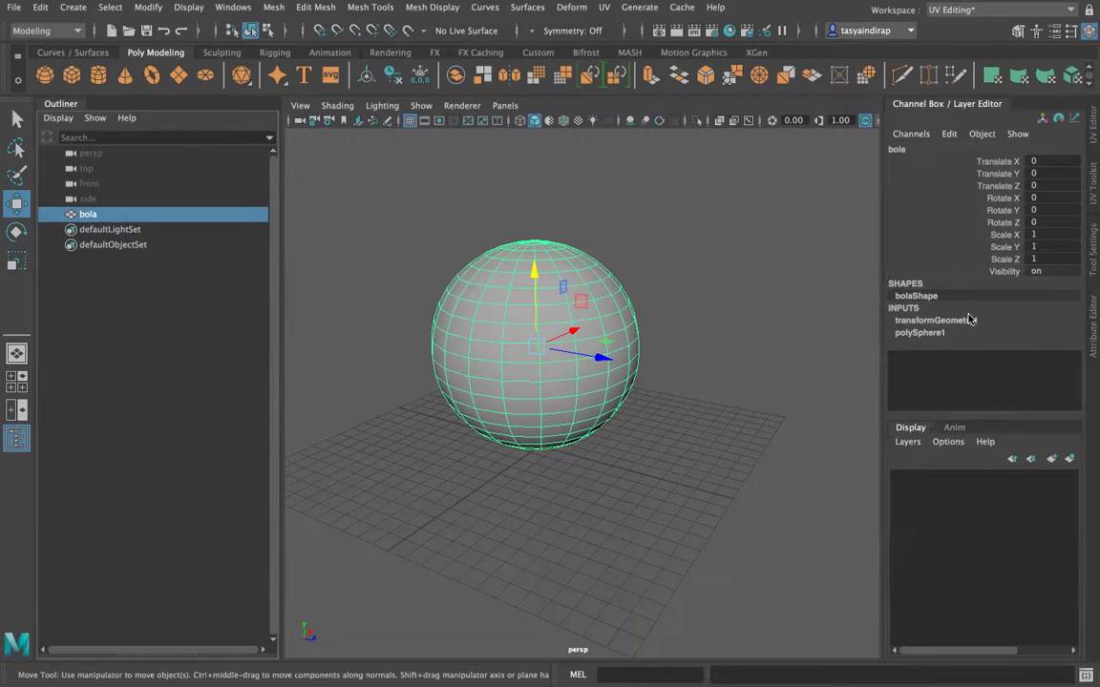
{"action": "left_click", "coordinate": [48, 7]}
{"action": "mouse_move", "coordinate": [122, 189]}
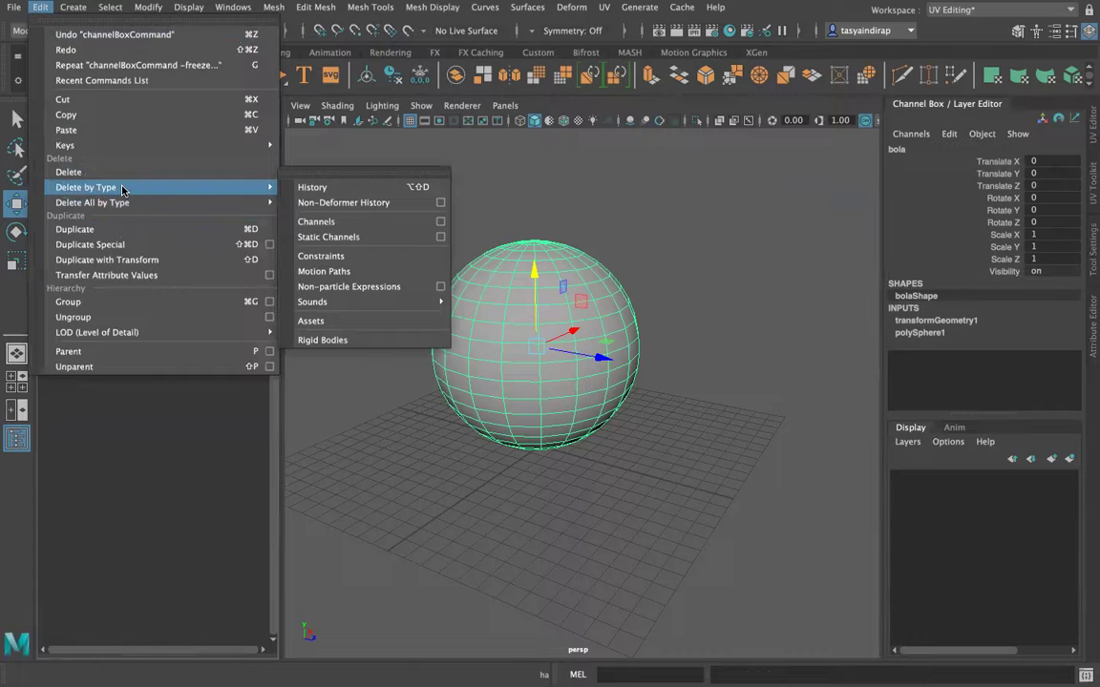
{"action": "left_click", "coordinate": [313, 187]}
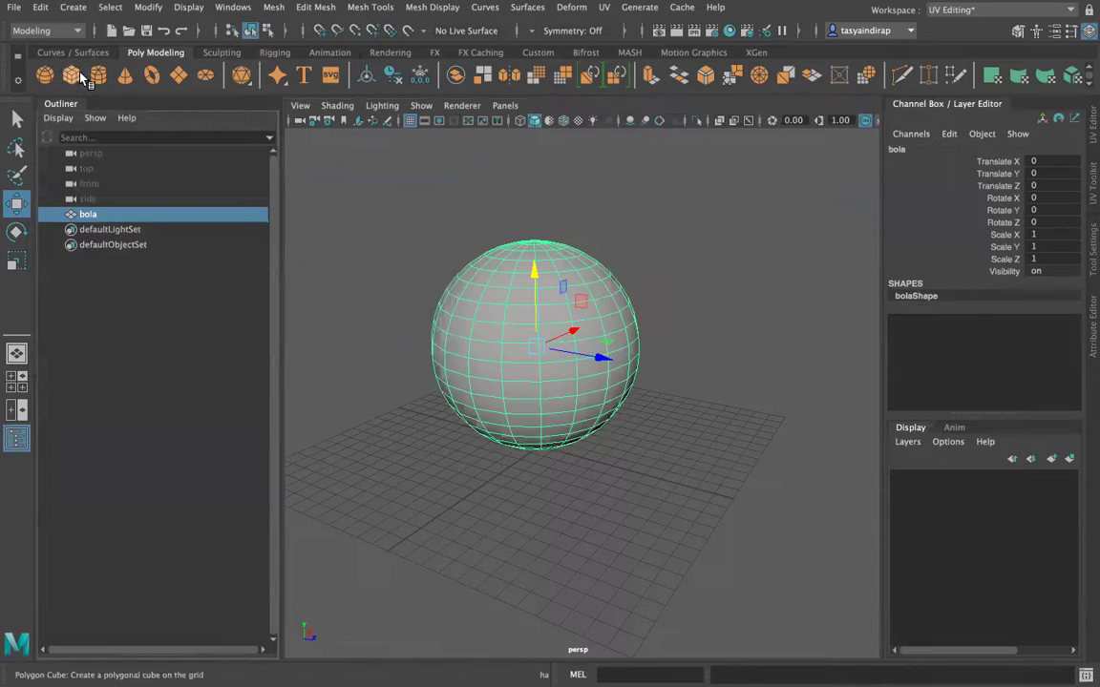
Switch to the Rigging menu set and apply a Lattice deformer to bola.
{"action": "left_click", "coordinate": [62, 32]}
{"action": "left_click", "coordinate": [48, 63]}
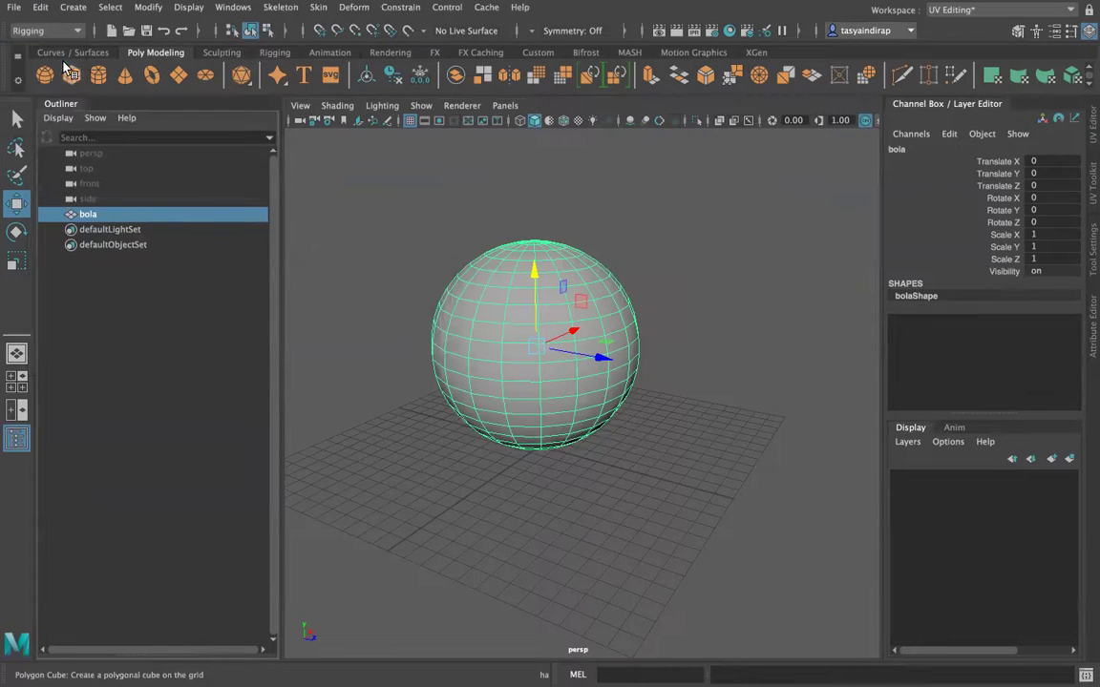
{"action": "scroll", "coordinate": [698, 332], "scroll_direction": "up", "scroll_amount": 3}
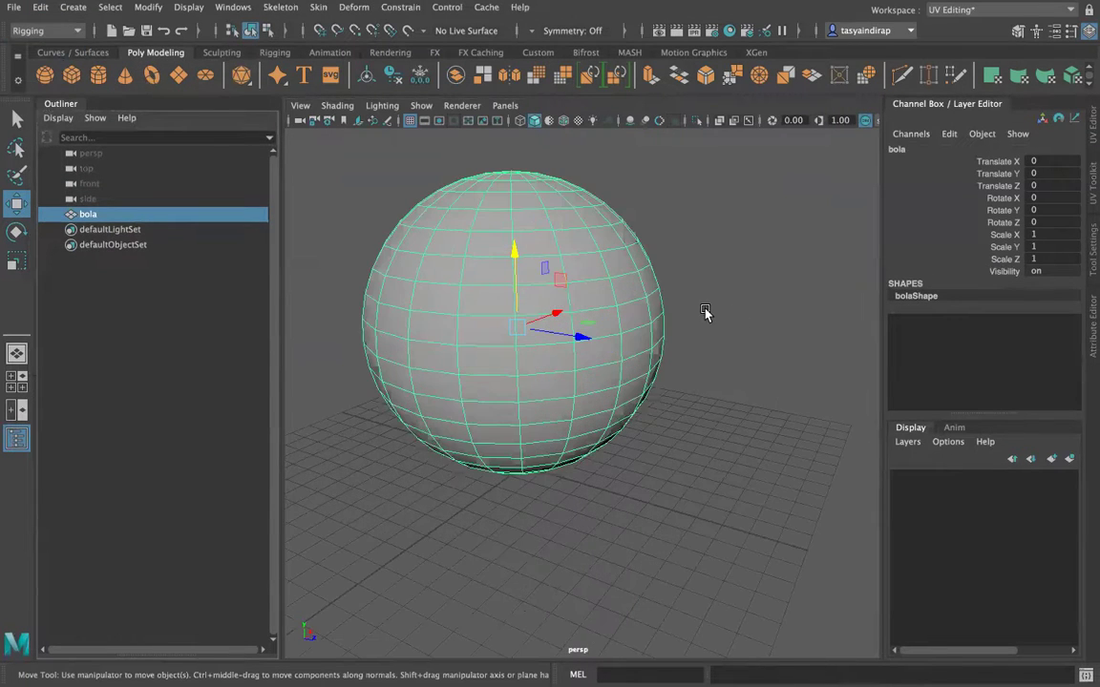
{"action": "middle_click_drag", "start_coordinate": [706, 314], "coordinate": [758, 346], "text": "alt"}
{"action": "scroll", "coordinate": [768, 329], "scroll_direction": "down", "scroll_amount": 1}
{"action": "left_click", "coordinate": [787, 294]}
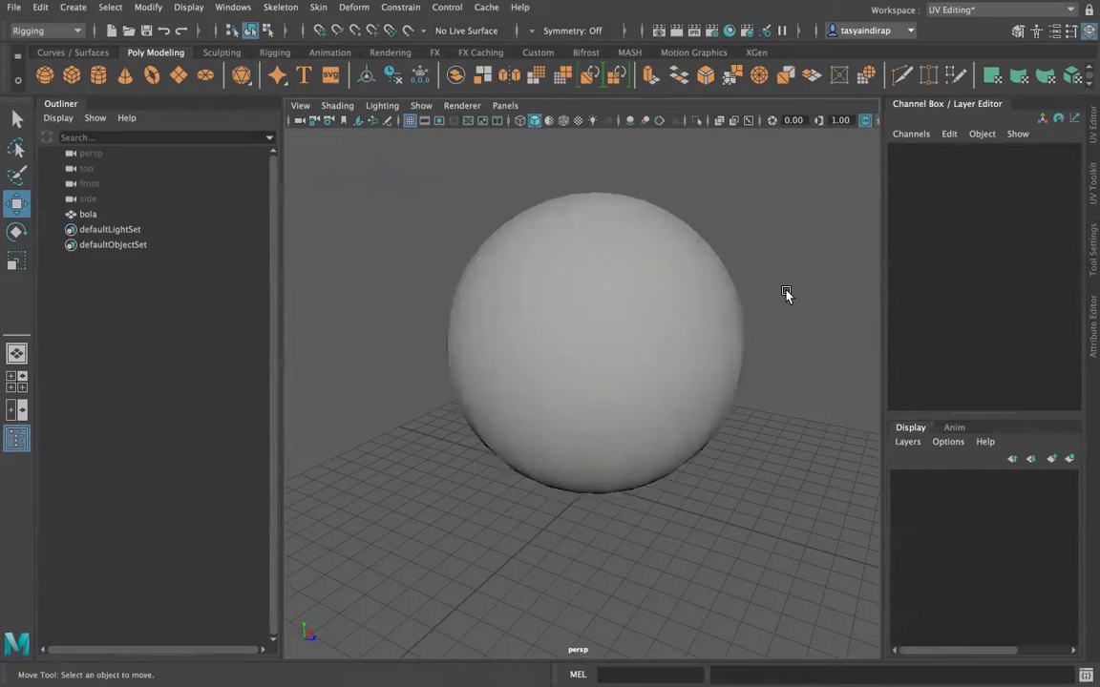
{"action": "left_click", "coordinate": [653, 359]}
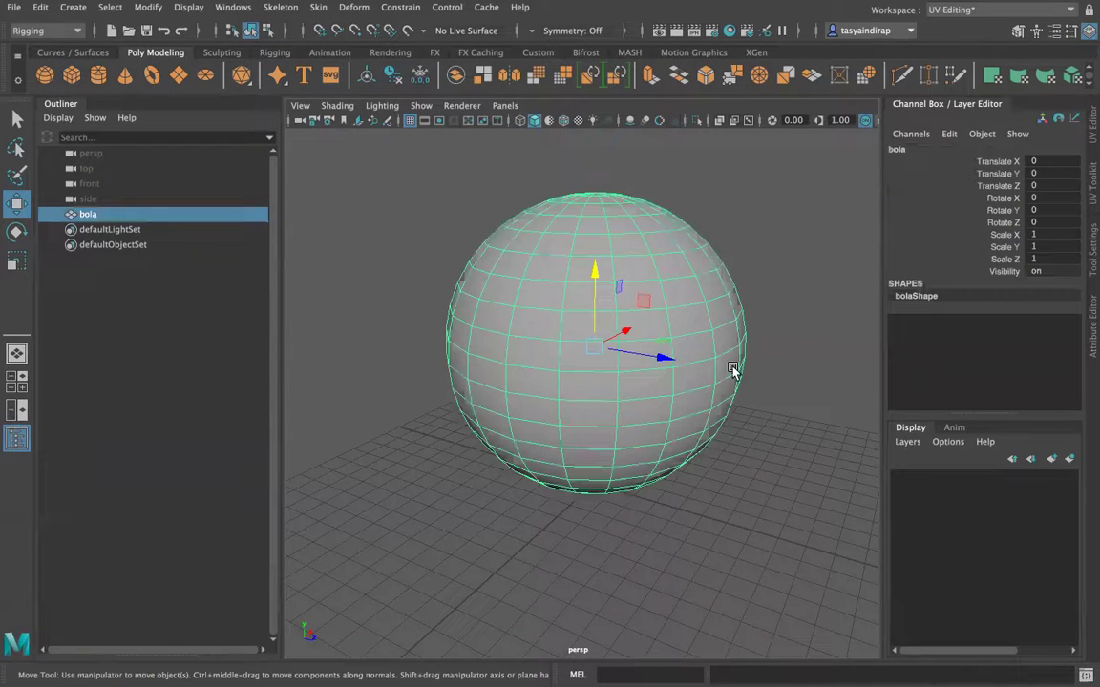
{"action": "left_click", "coordinate": [362, 10]}
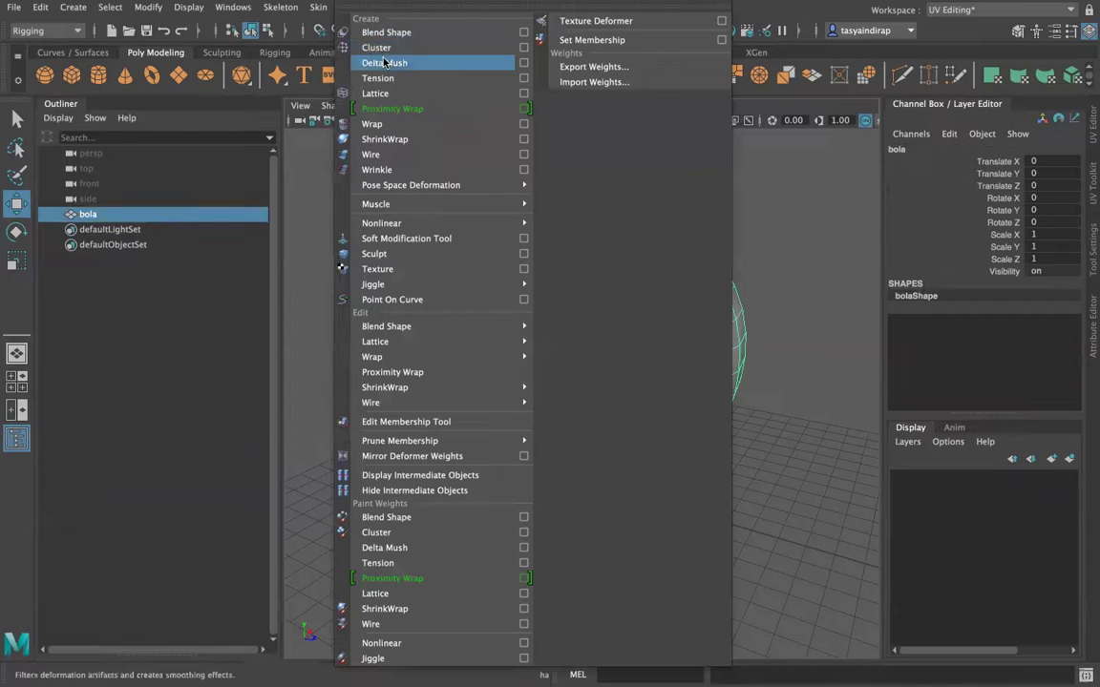
{"action": "left_click", "coordinate": [386, 97]}
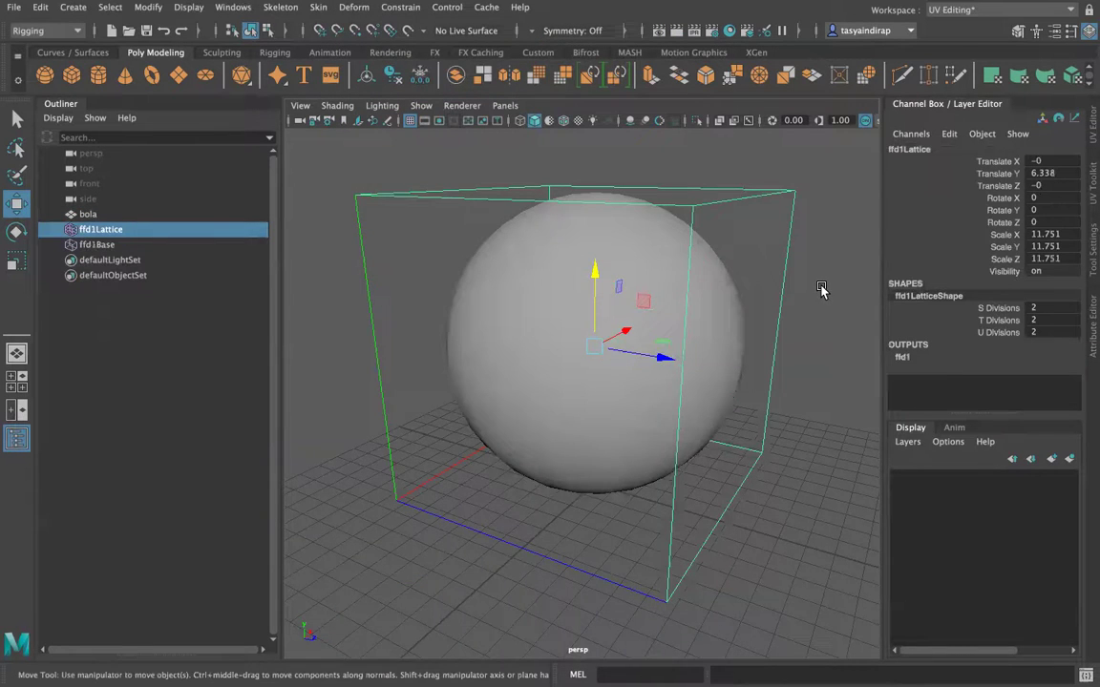
{"action": "scroll", "coordinate": [791, 289], "scroll_direction": "down", "scroll_amount": 5}
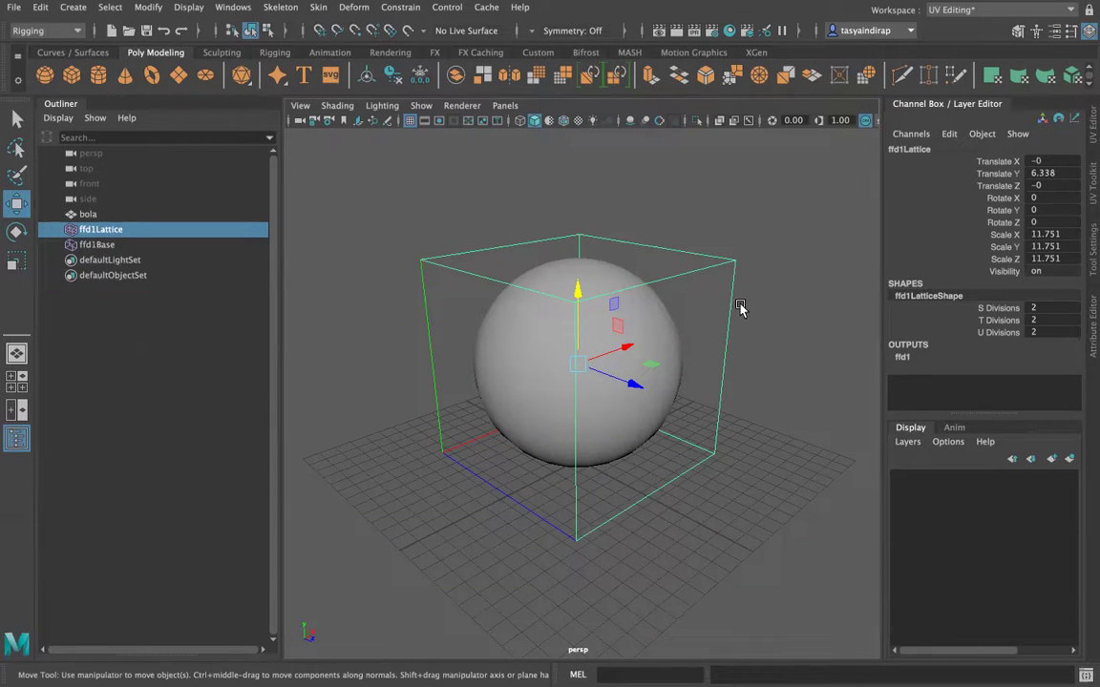
{"action": "mouse_move", "coordinate": [798, 368]}
{"action": "left_mouse_down", "text": "alt"}
{"action": "mouse_move", "coordinate": [692, 370]}
{"action": "mouse_move", "coordinate": [765, 373]}
{"action": "mouse_move", "coordinate": [834, 356]}
{"action": "mouse_move", "coordinate": [765, 375]}
{"action": "mouse_move", "coordinate": [781, 371]}
{"action": "left_mouse_up", "text": "alt"}
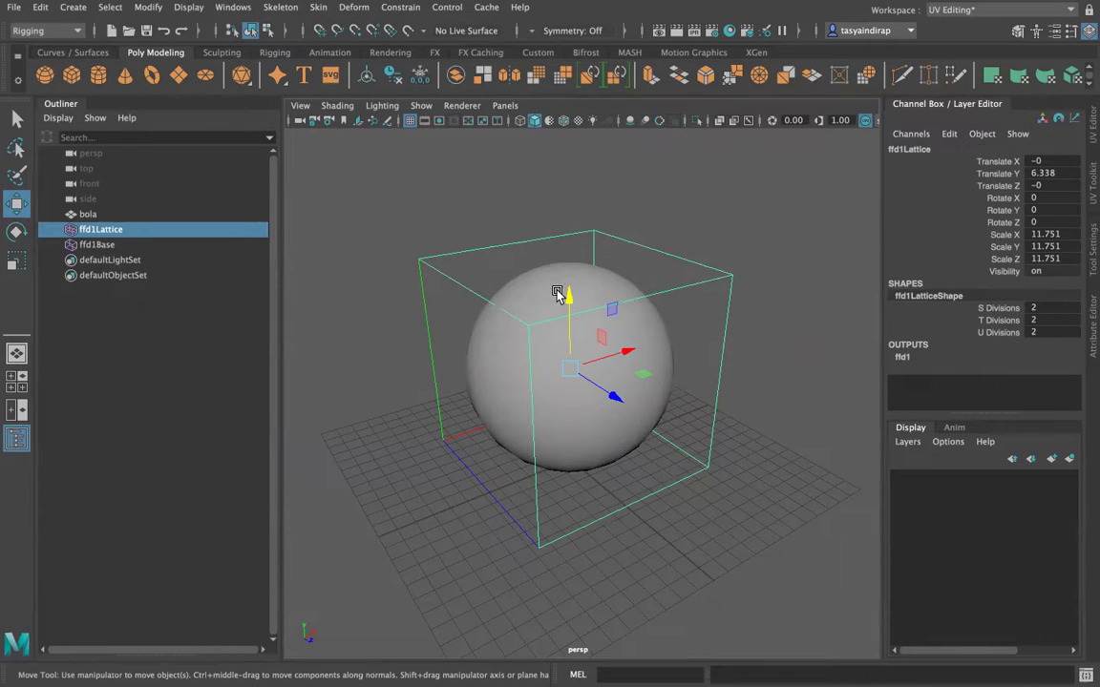
{"action": "left_click_drag", "start_coordinate": [469, 346], "coordinate": [700, 442], "text": "alt"}
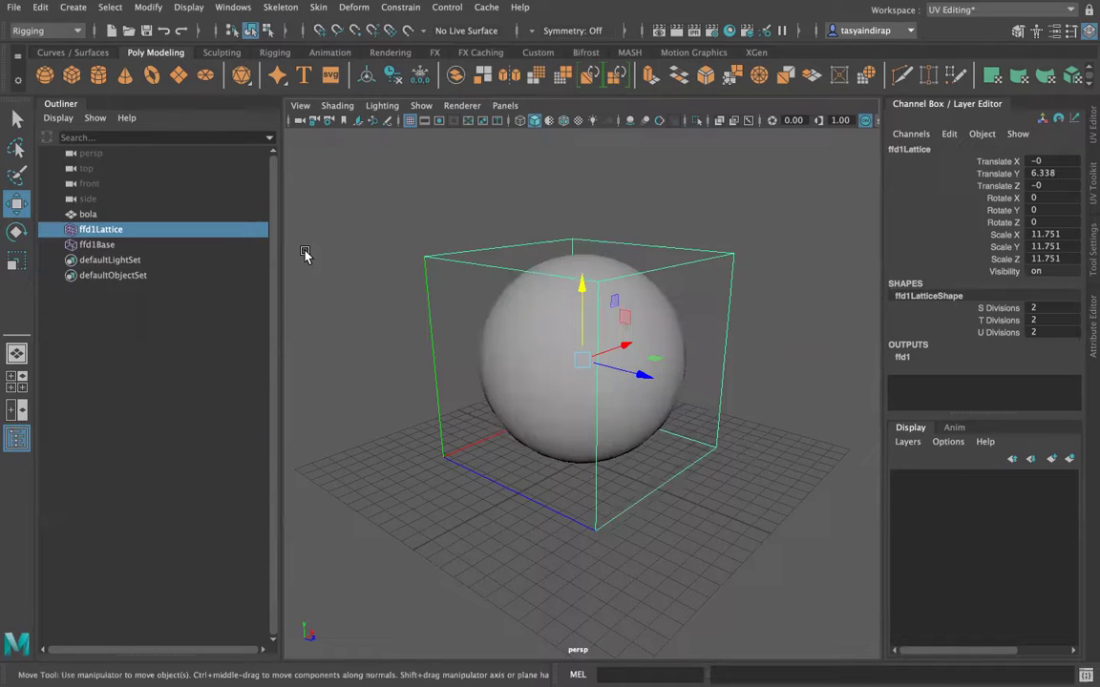
{"action": "left_click", "coordinate": [398, 236]}
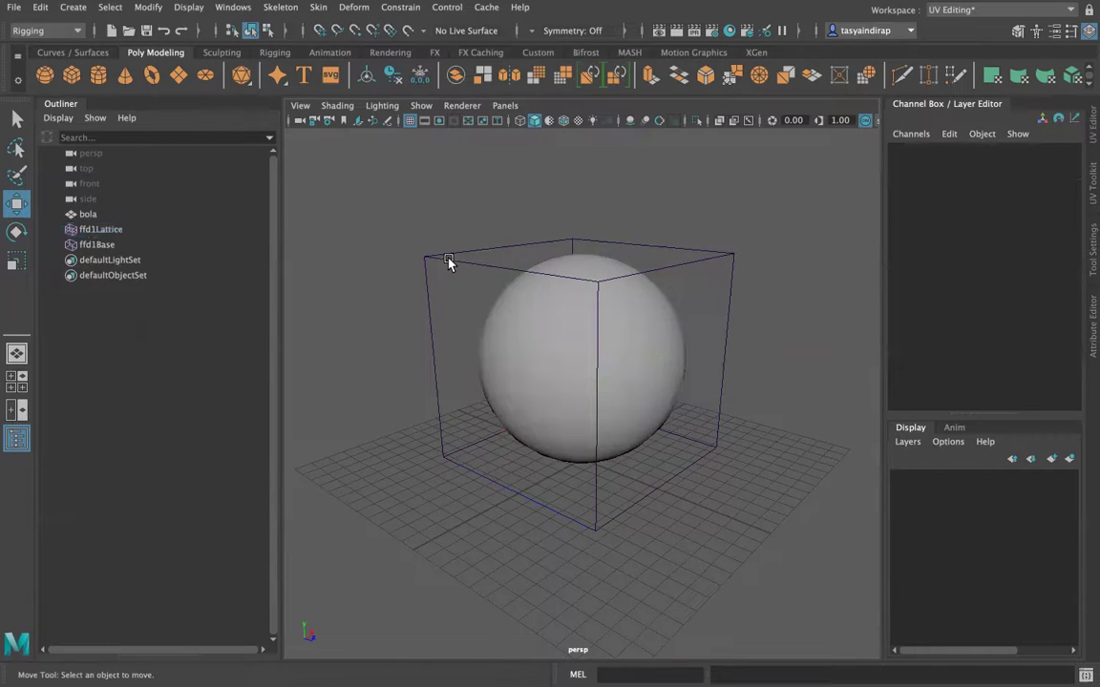
{"action": "left_click", "coordinate": [445, 266]}
{"action": "left_click", "coordinate": [439, 246]}
{"action": "left_click", "coordinate": [430, 260]}
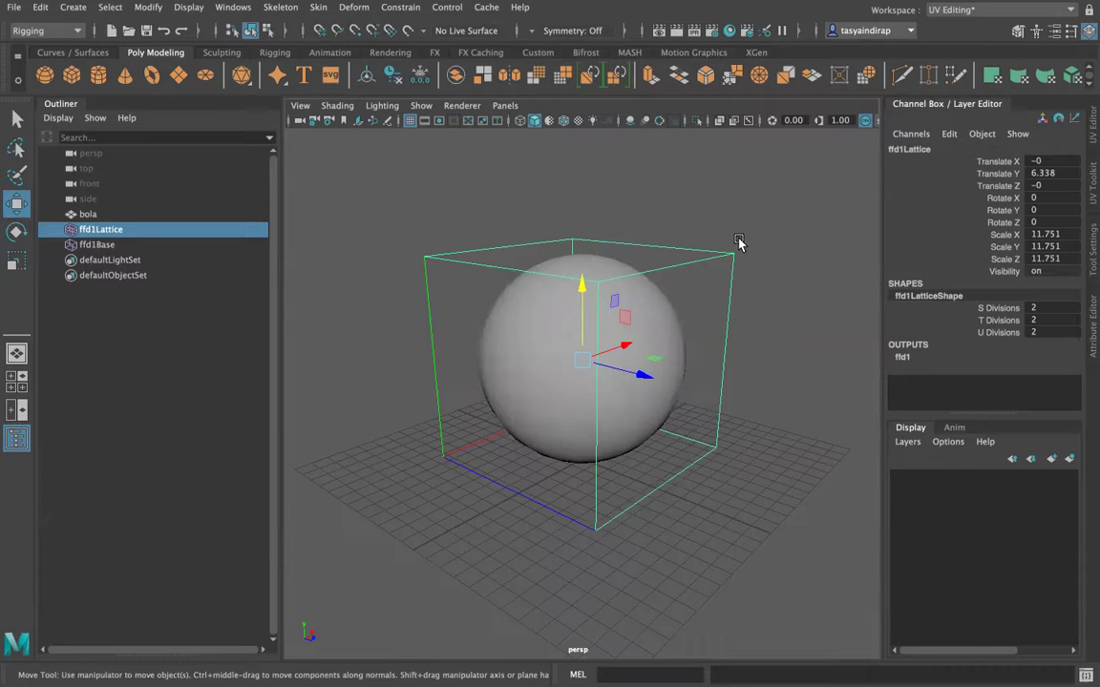
Select the four upper lattice points and create a cluster deformer from them.
{"action": "mouse_move", "coordinate": [802, 250]}
{"action": "left_mouse_down", "text": "alt"}
{"action": "mouse_move", "coordinate": [666, 235]}
{"action": "mouse_move", "coordinate": [714, 272]}
{"action": "mouse_move", "coordinate": [776, 246]}
{"action": "mouse_move", "coordinate": [811, 252]}
{"action": "left_mouse_up", "text": "alt"}
{"action": "right_click_drag", "start_coordinate": [726, 255], "coordinate": [720, 224]}
{"action": "left_click_drag", "start_coordinate": [382, 205], "coordinate": [754, 549]}
{"action": "left_click_drag", "start_coordinate": [803, 351], "coordinate": [798, 285], "text": "alt"}
{"action": "left_click", "coordinate": [793, 280]}
{"action": "left_click_drag", "start_coordinate": [347, 203], "coordinate": [775, 326]}
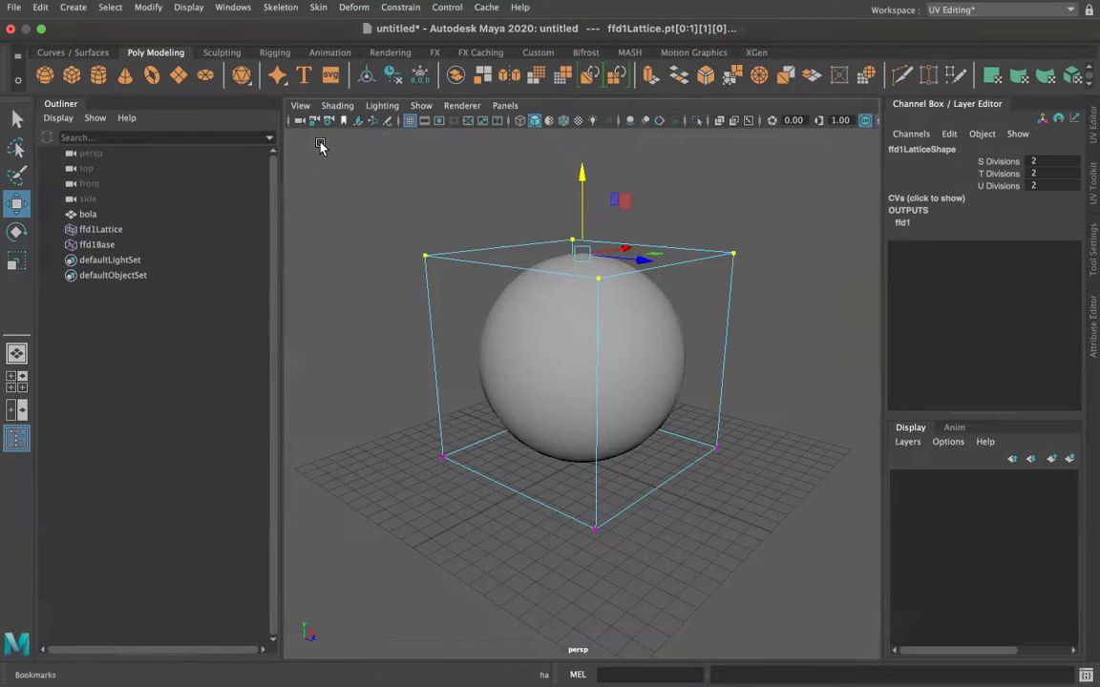
{"action": "left_click", "coordinate": [353, 6]}
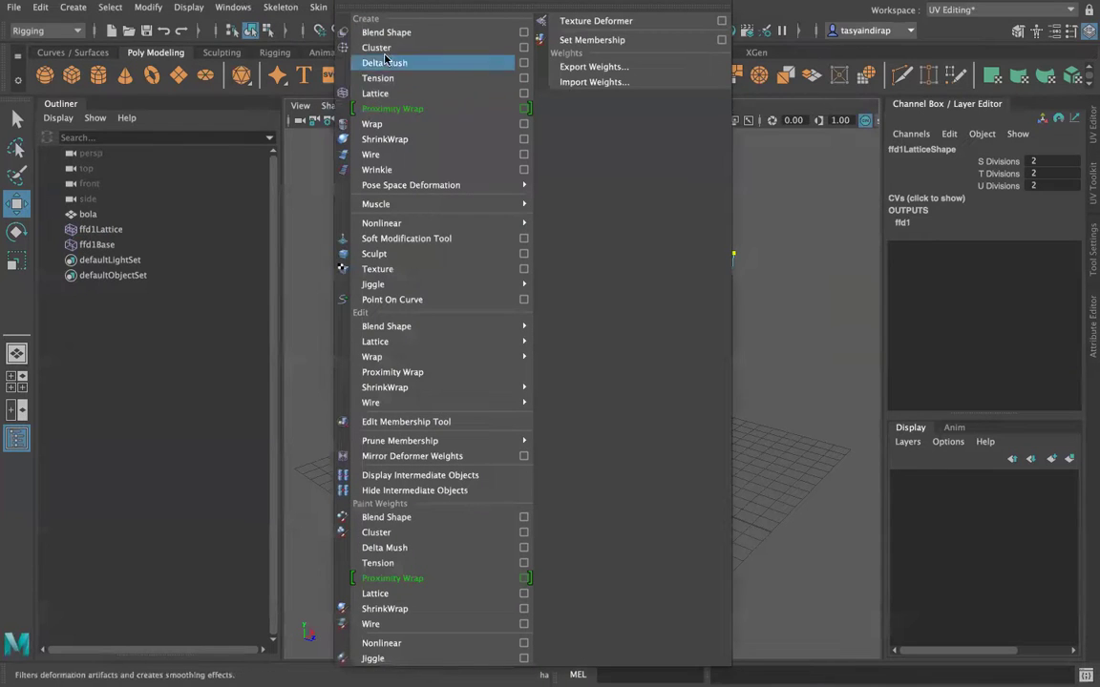
{"action": "left_click", "coordinate": [378, 48]}
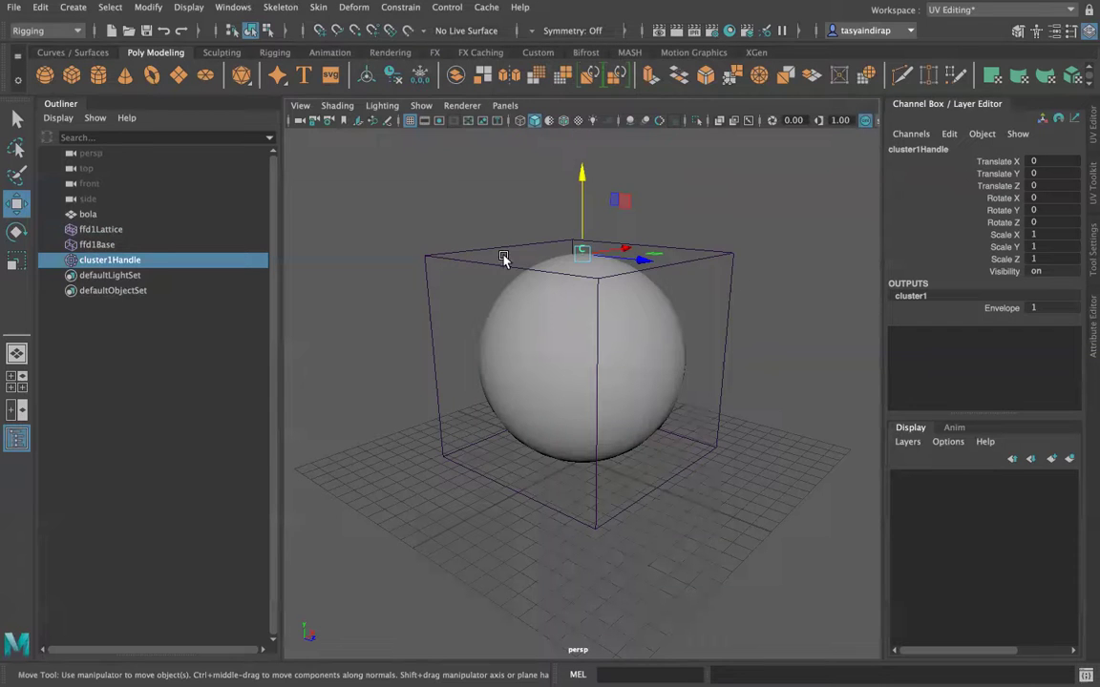
Test the upper cluster by lowering it slightly along Y, and undo the move.
{"action": "left_click_drag", "start_coordinate": [574, 297], "coordinate": [553, 351], "text": "alt"}
{"action": "left_click_drag", "start_coordinate": [717, 334], "coordinate": [612, 262], "text": "alt"}
{"action": "mouse_move", "coordinate": [580, 178]}
{"action": "left_mouse_down"}
{"action": "mouse_move", "coordinate": [585, 162]}
{"action": "mouse_move", "coordinate": [579, 210]}
{"action": "mouse_move", "coordinate": [578, 197]}
{"action": "left_mouse_up"}
{"action": "key", "text": "ctrl+z"}
Select the four lower lattice points and create a second cluster deformer from them.
{"action": "left_click", "coordinate": [744, 360]}
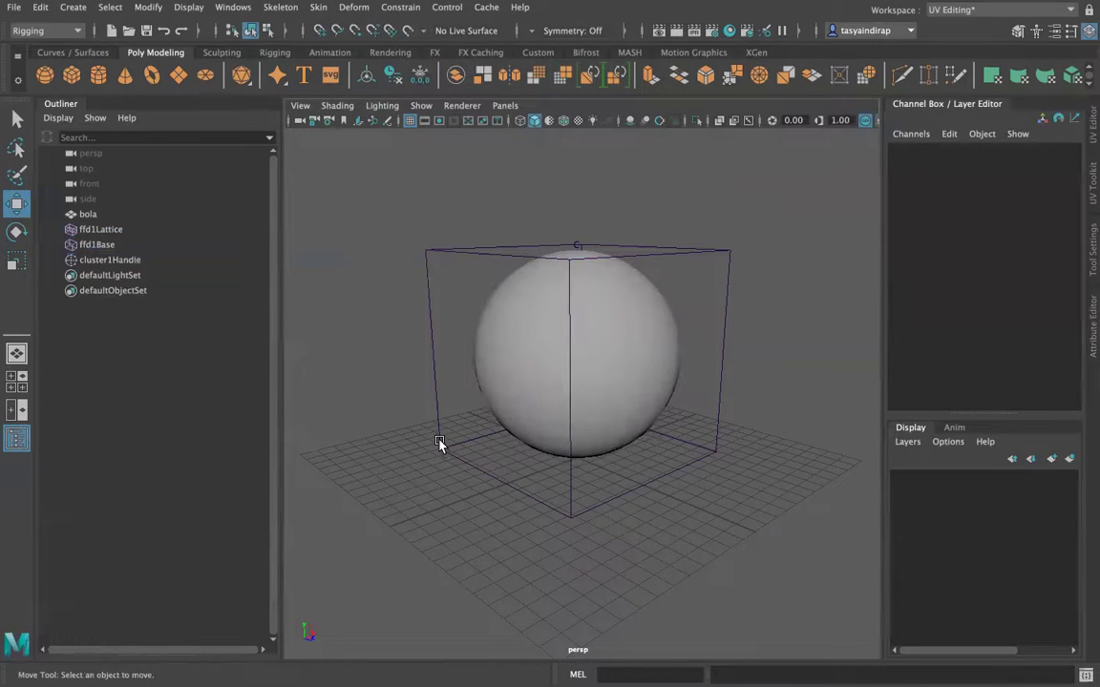
{"action": "right_click_drag", "start_coordinate": [440, 448], "coordinate": [420, 408]}
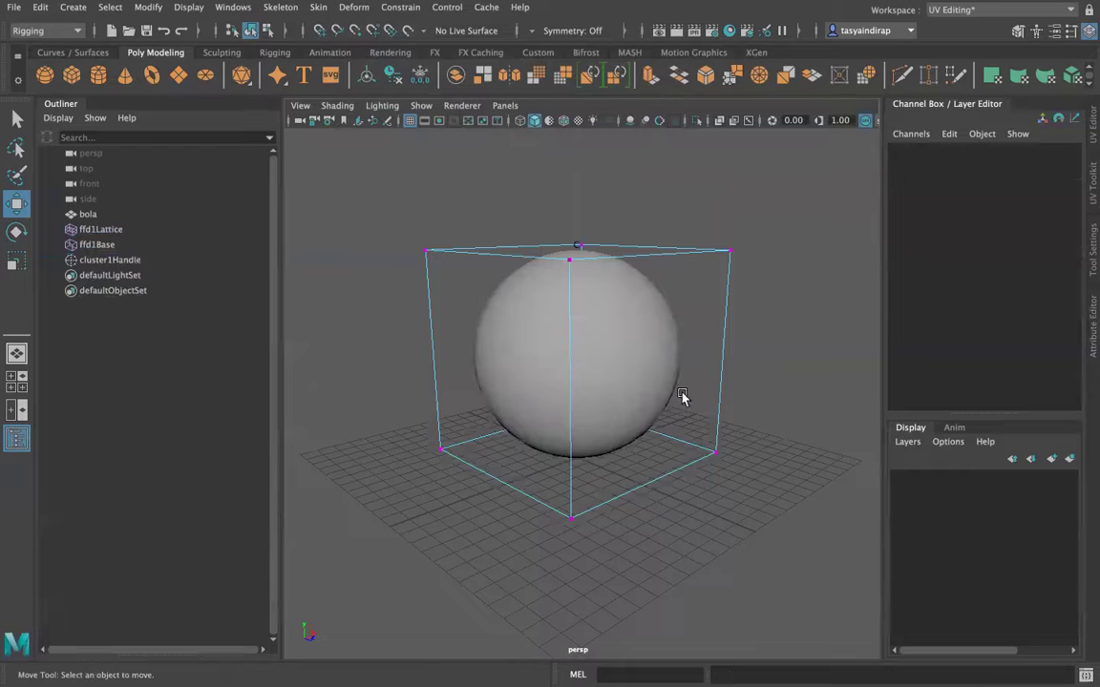
{"action": "left_click_drag", "start_coordinate": [359, 385], "coordinate": [780, 567]}
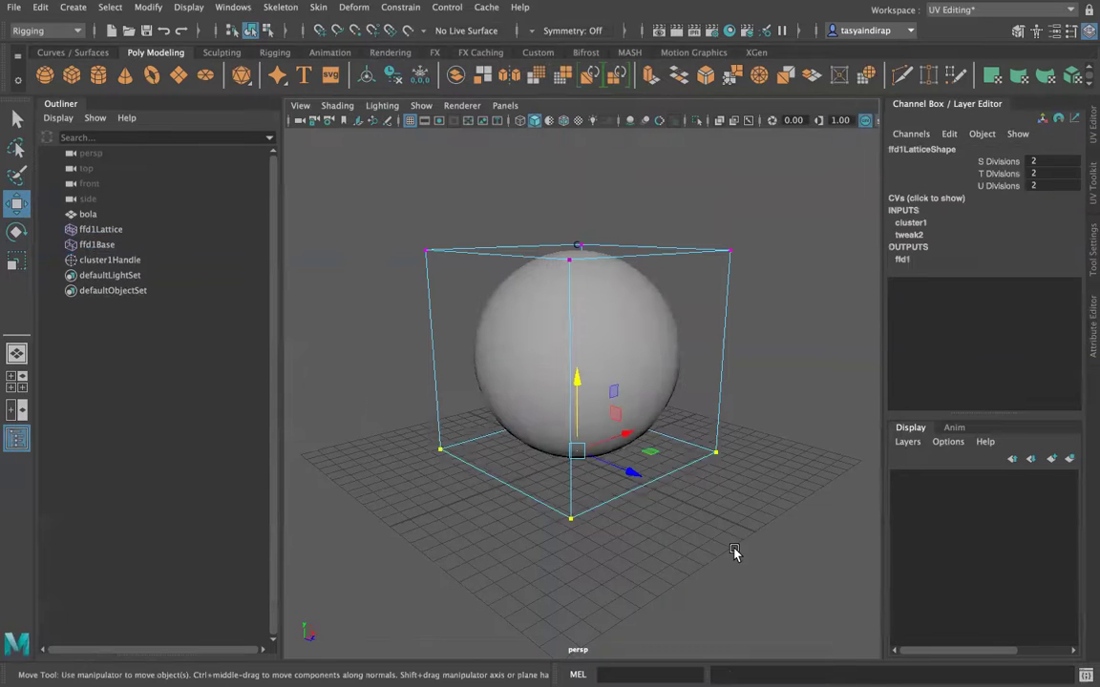
{"action": "mouse_move", "coordinate": [755, 383]}
{"action": "left_mouse_down"}
{"action": "mouse_move", "coordinate": [559, 402]}
{"action": "mouse_move", "coordinate": [744, 387]}
{"action": "left_mouse_up"}
{"action": "left_click_drag", "start_coordinate": [635, 373], "coordinate": [730, 418], "text": "alt"}
{"action": "left_click", "coordinate": [353, 7]}
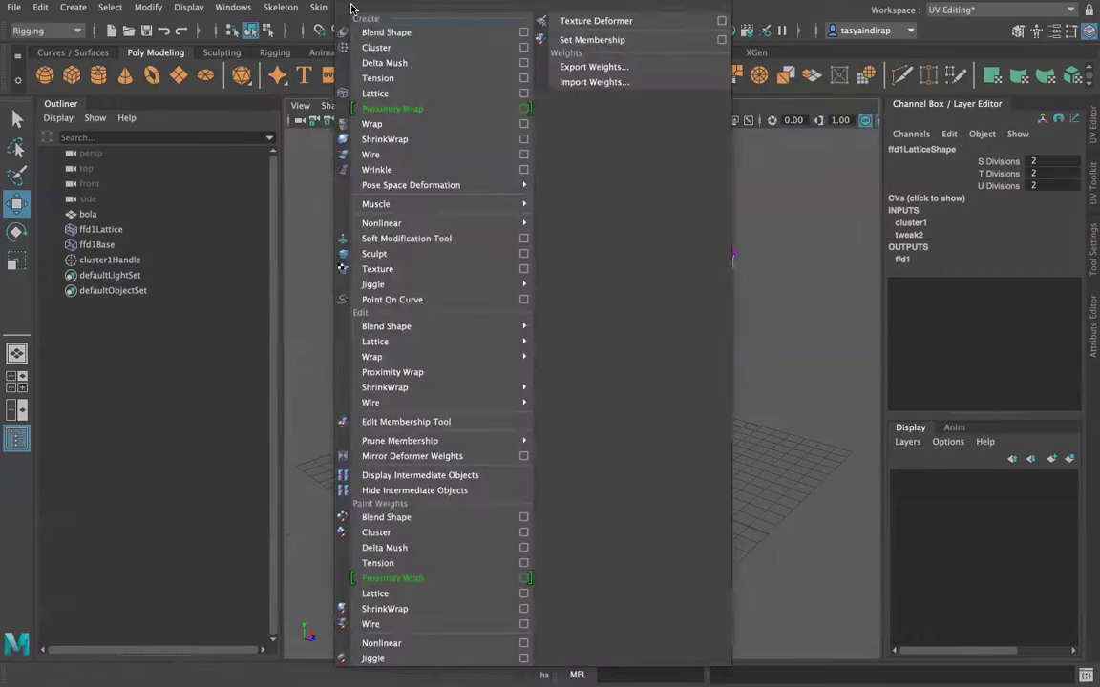
{"action": "left_click", "coordinate": [376, 46]}
Rename the upper cluster handle as cluster1atas and the lower one as cluster2bawah.
{"action": "mouse_move", "coordinate": [757, 452]}
{"action": "left_mouse_down", "text": "alt"}
{"action": "mouse_move", "coordinate": [805, 410]}
{"action": "mouse_move", "coordinate": [743, 470]}
{"action": "mouse_move", "coordinate": [719, 456]}
{"action": "mouse_move", "coordinate": [771, 450]}
{"action": "left_mouse_up", "text": "alt"}
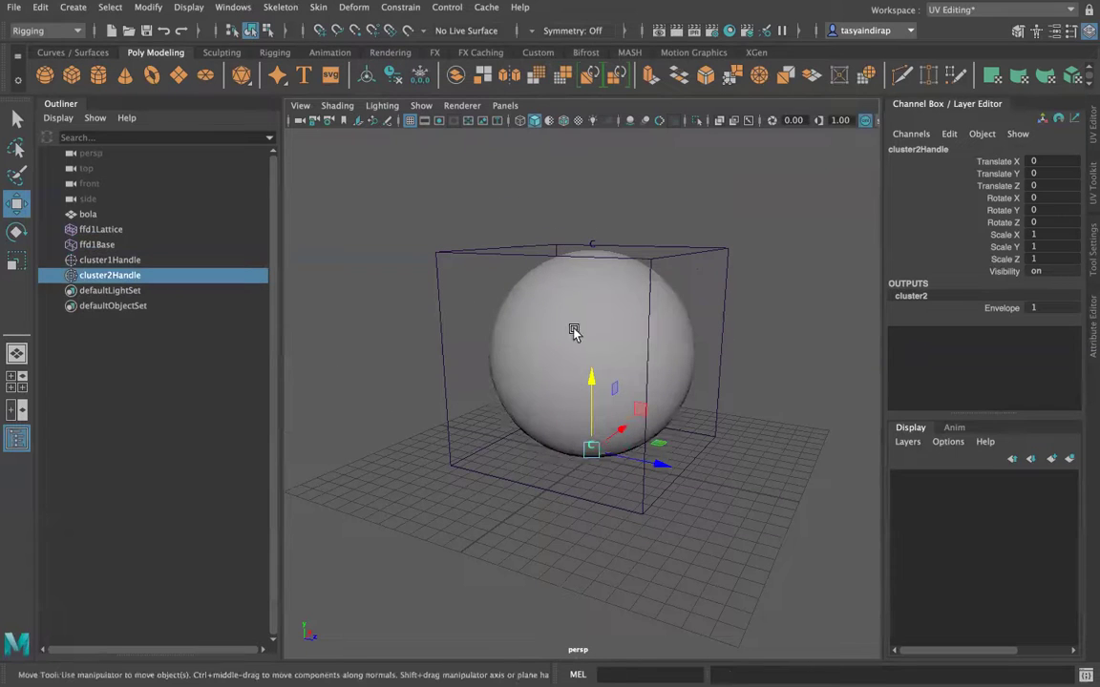
{"action": "left_click_drag", "start_coordinate": [715, 400], "coordinate": [669, 401], "text": "alt"}
{"action": "double_click", "coordinate": [141, 260]}
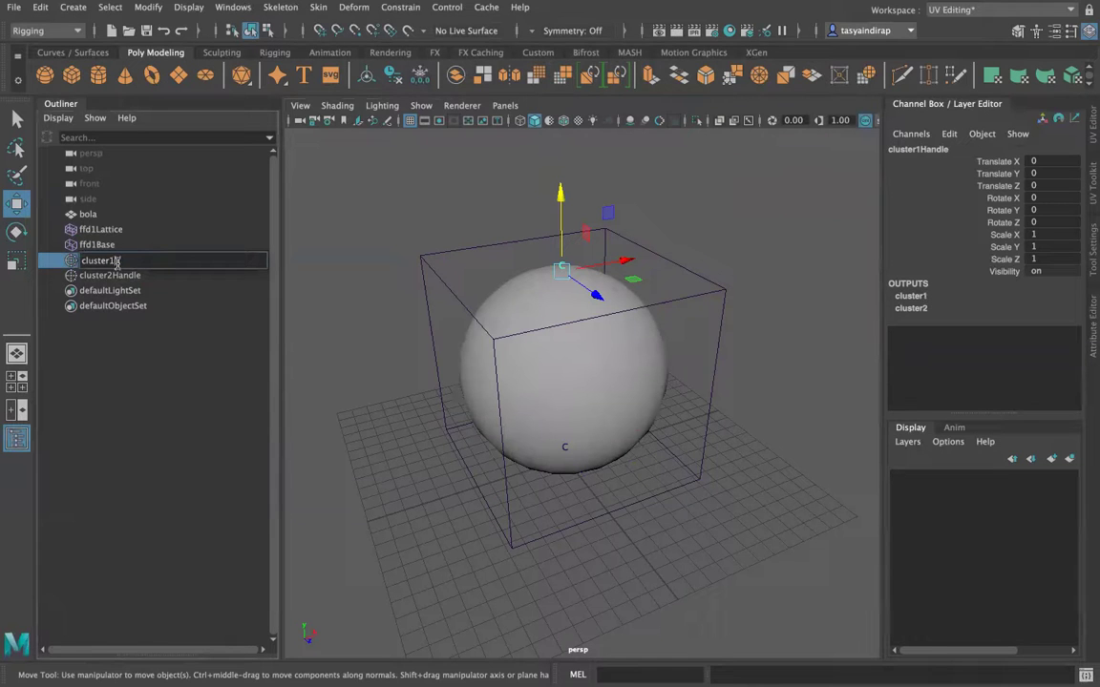
{"action": "key", "text": "Return"}
{"action": "double_click", "coordinate": [141, 276]}
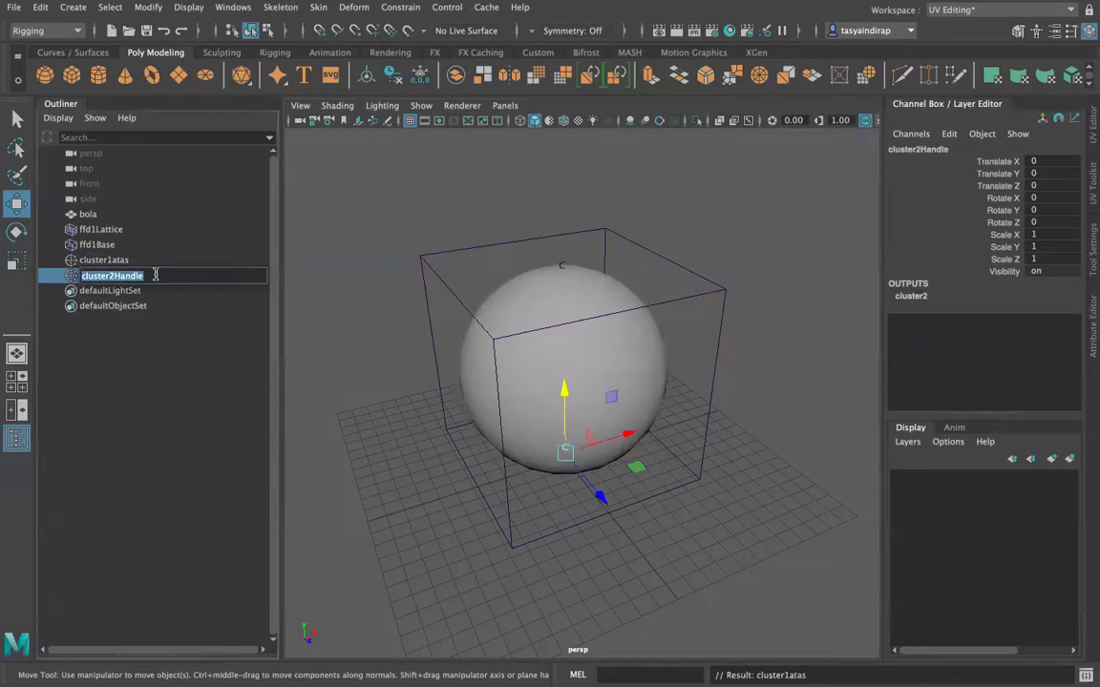
{"action": "type", "text": "bawah"}
{"action": "key", "text": "Return"}
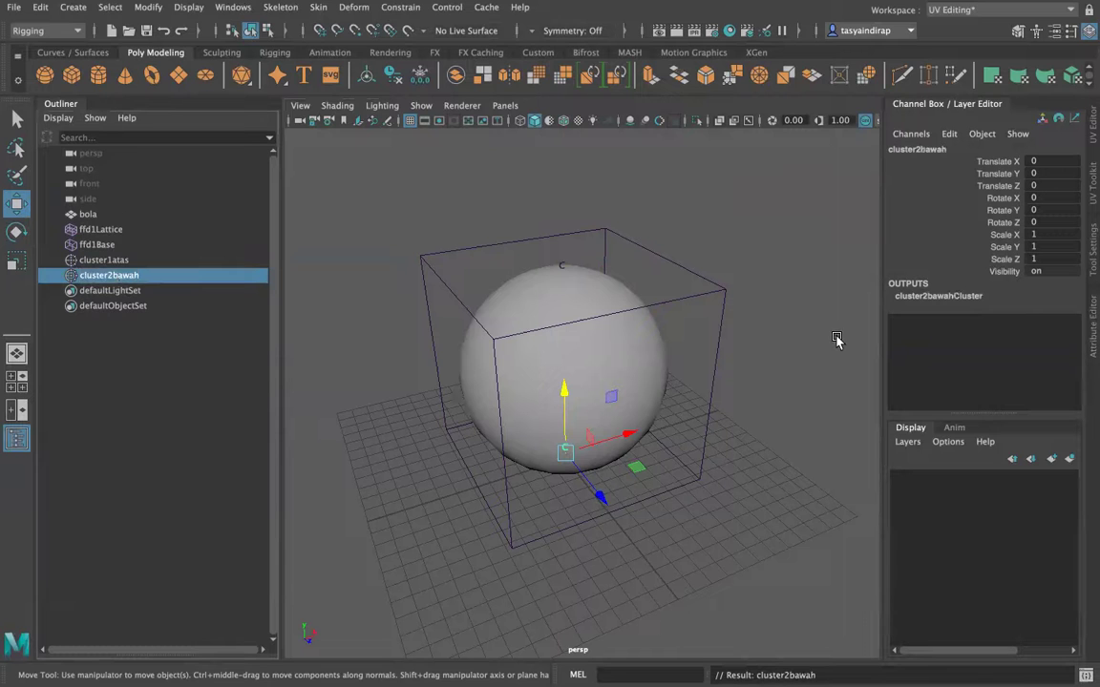
{"action": "left_click", "coordinate": [768, 457]}
{"action": "left_click_drag", "start_coordinate": [768, 457], "coordinate": [790, 422], "text": "alt"}
{"action": "left_click_drag", "start_coordinate": [449, 225], "coordinate": [831, 530]}
{"action": "left_click", "coordinate": [788, 470]}
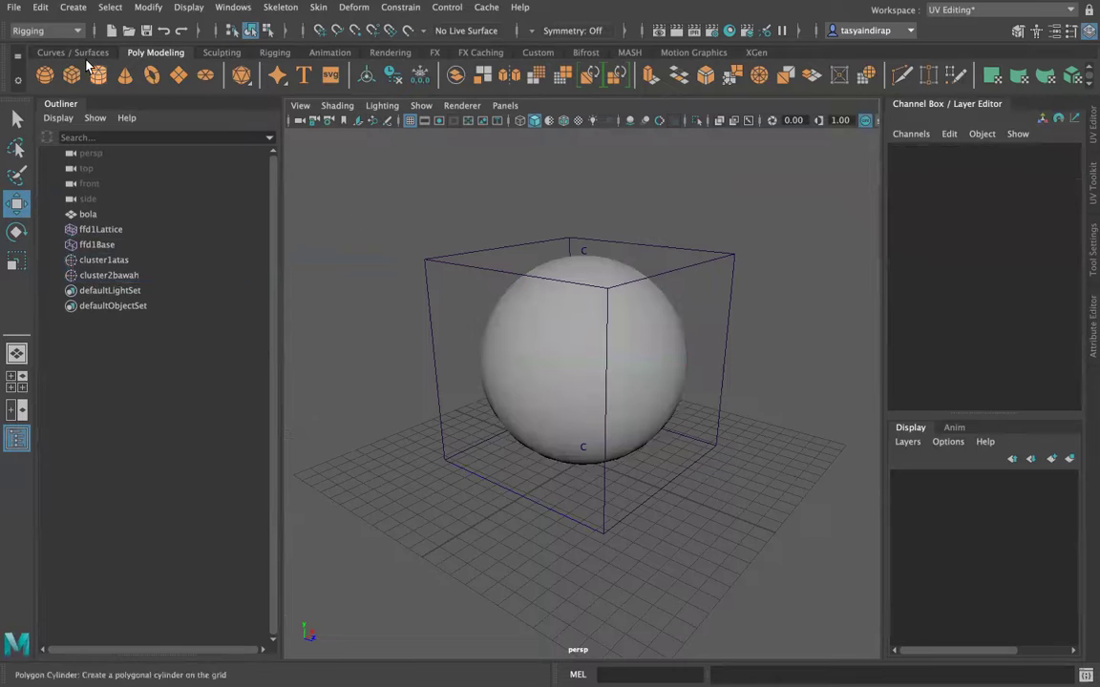
Create a NURBS circle at the base of the ball and scale it uniformly to about 4.814.
{"action": "left_click", "coordinate": [59, 52]}
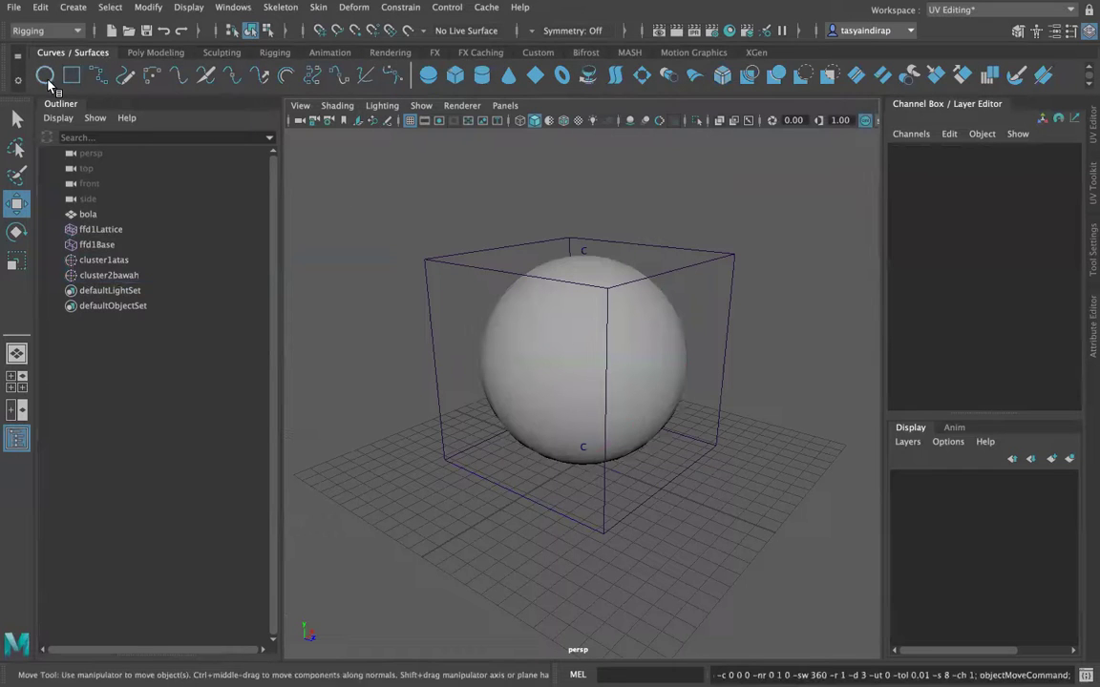
{"action": "left_click", "coordinate": [45, 77]}
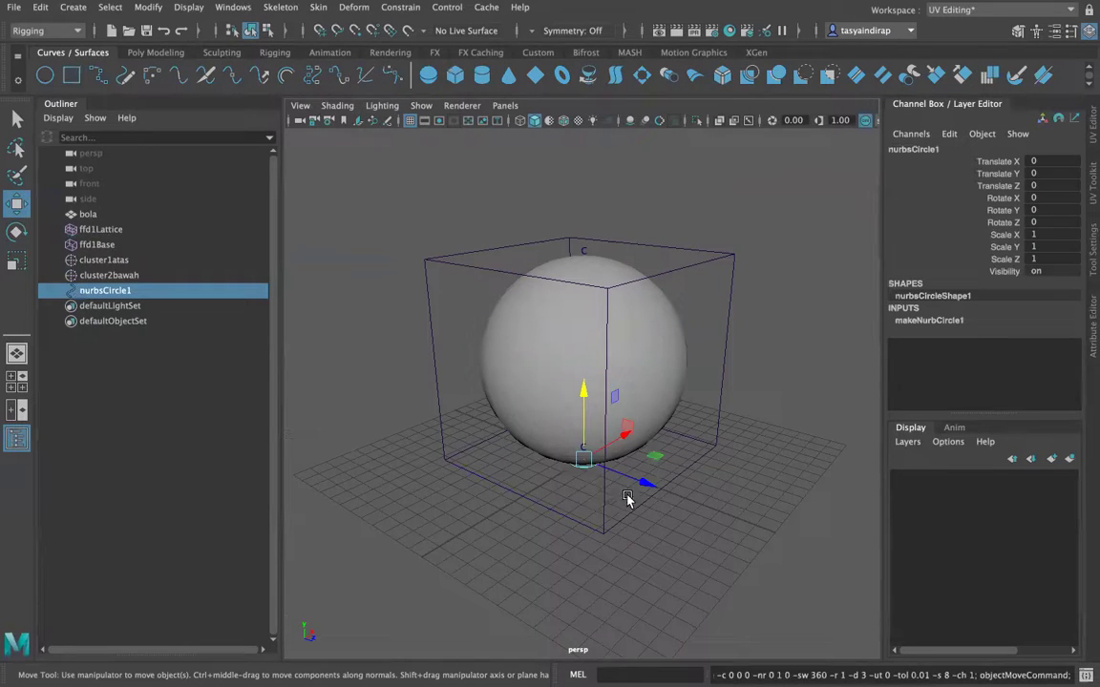
{"action": "key", "text": "r"}
{"action": "left_click_drag", "start_coordinate": [580, 469], "coordinate": [677, 489]}
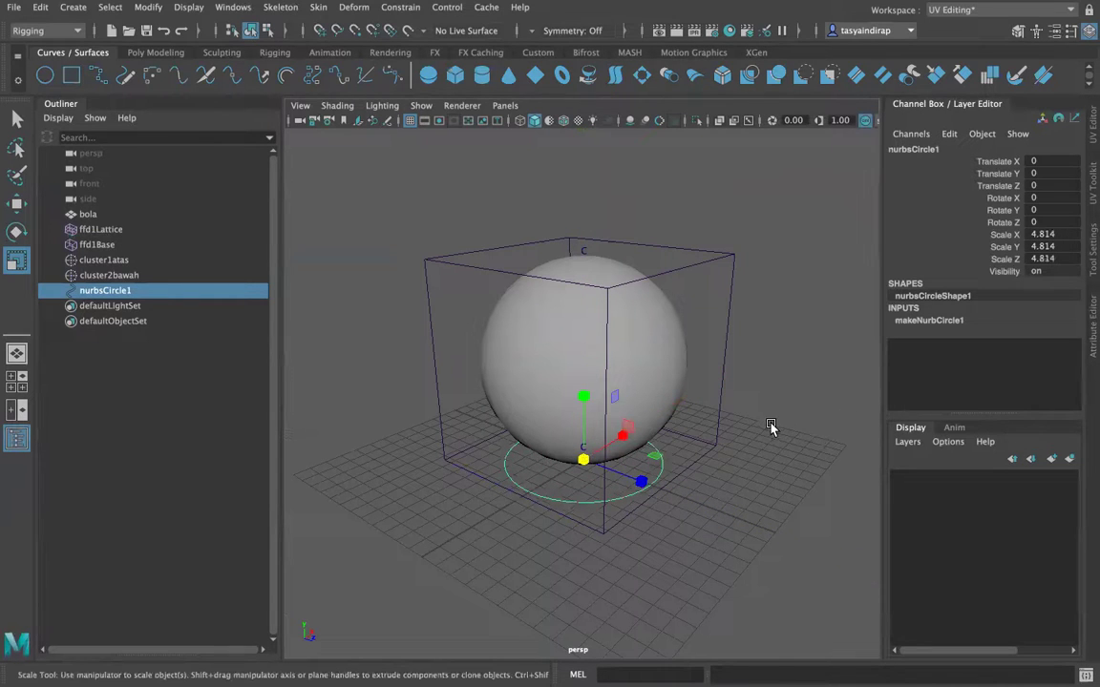
Duplicate the base circle and raise the copy to the top of the ball, at about 12.173 in Translate Y.
{"action": "key", "text": "w"}
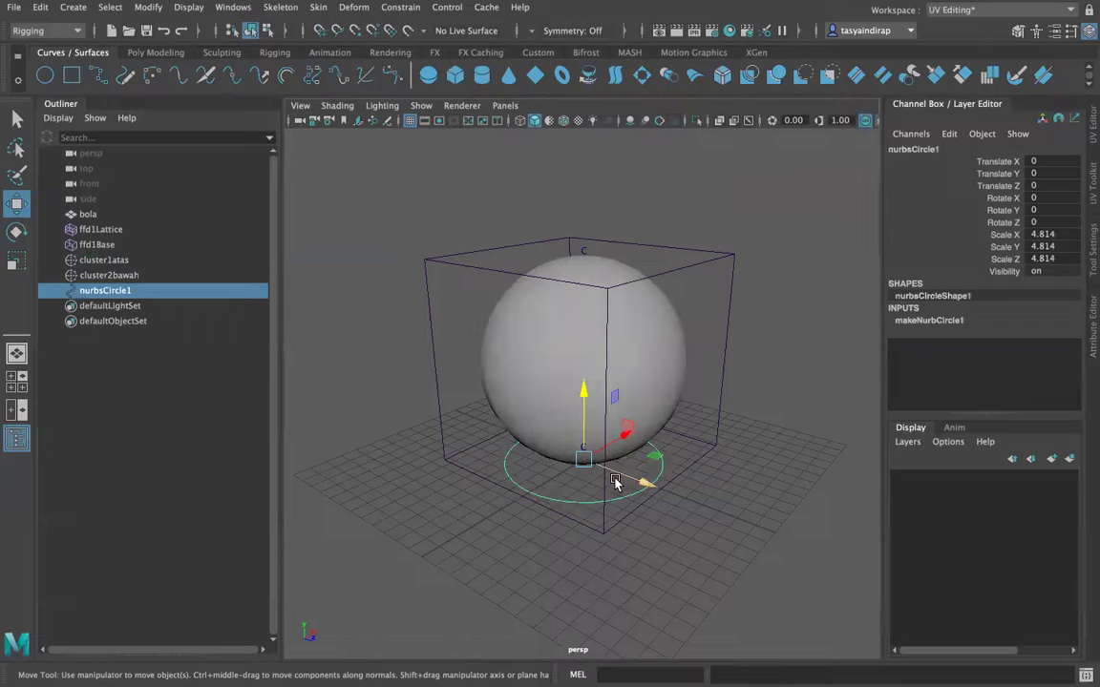
{"action": "key", "text": "ctrl+d"}
{"action": "left_click_drag", "start_coordinate": [584, 395], "coordinate": [609, 176]}
{"action": "left_click_drag", "start_coordinate": [795, 304], "coordinate": [734, 336], "text": "alt"}
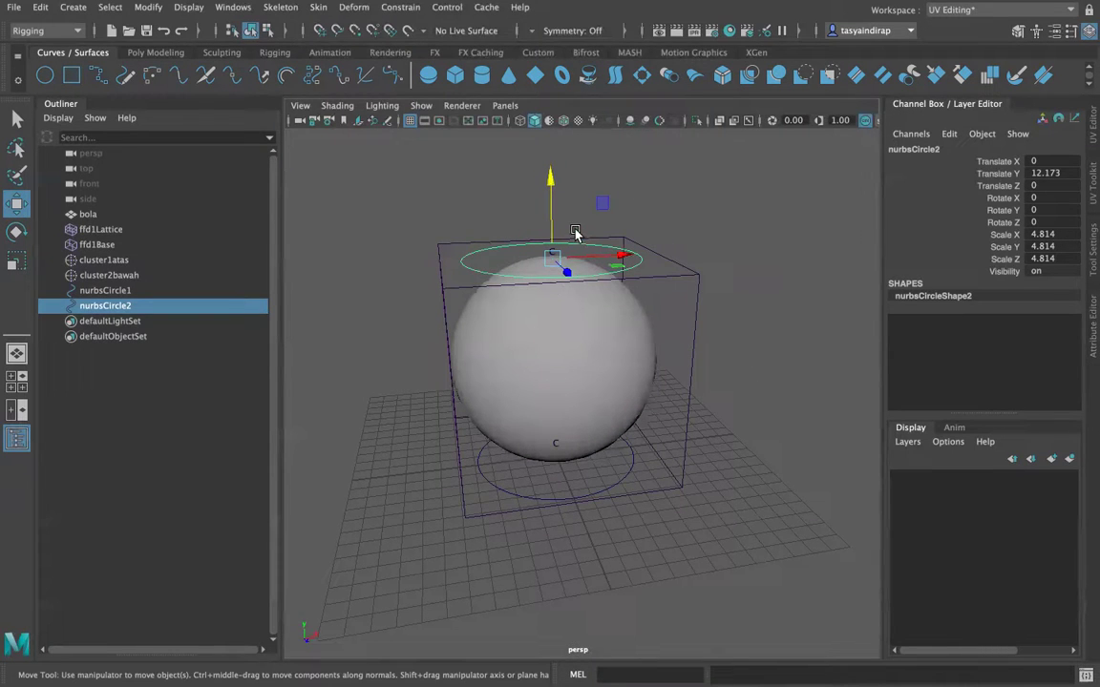
Duplicate the top circle and lower the copy to the ball's middle, at about 6.333 in Translate Y, checking against the wireframe front view.
{"action": "key", "text": "ctrl+d"}
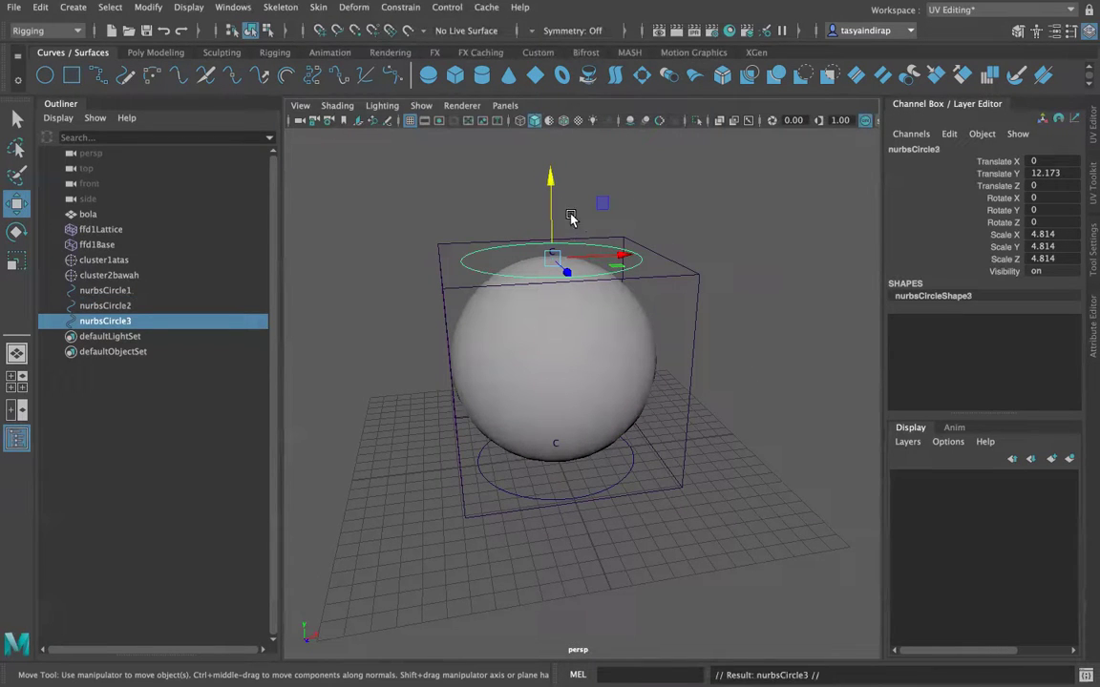
{"action": "left_click_drag", "start_coordinate": [551, 186], "coordinate": [552, 272]}
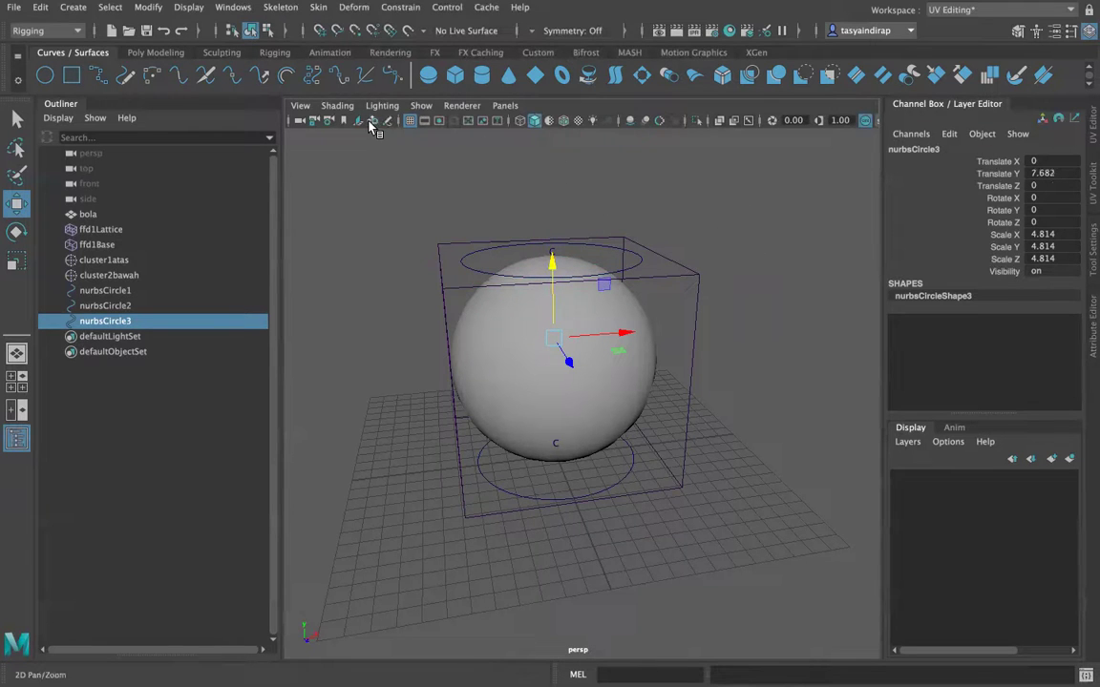
{"action": "left_click", "coordinate": [519, 122]}
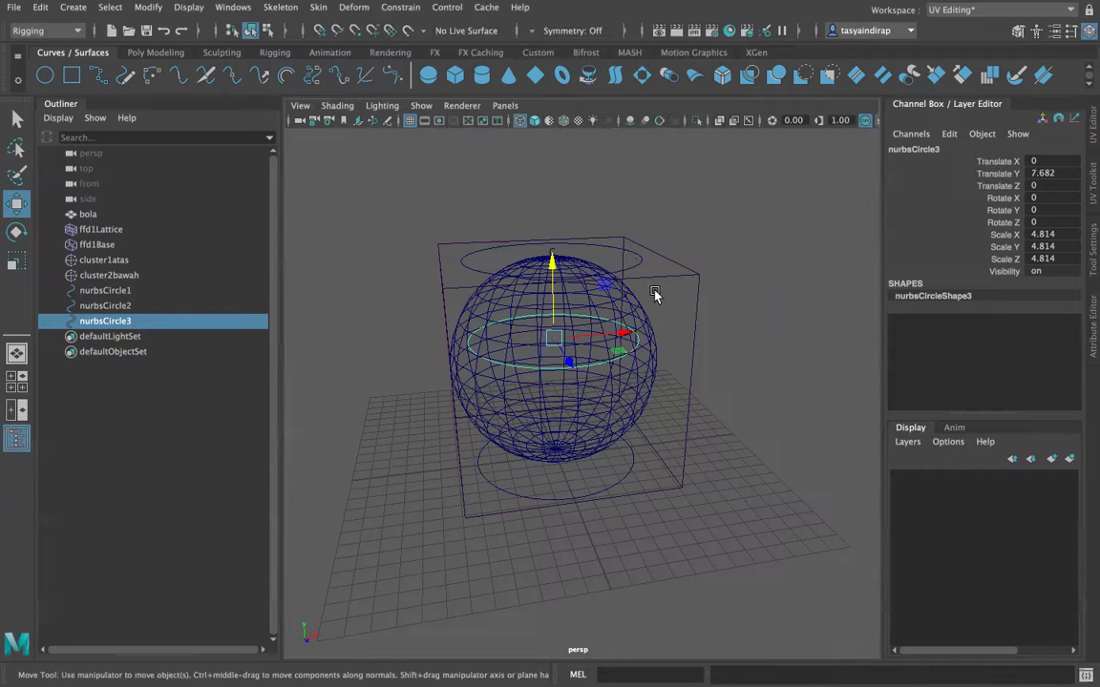
{"action": "key", "text": "space"}
{"action": "left_click", "coordinate": [638, 316]}
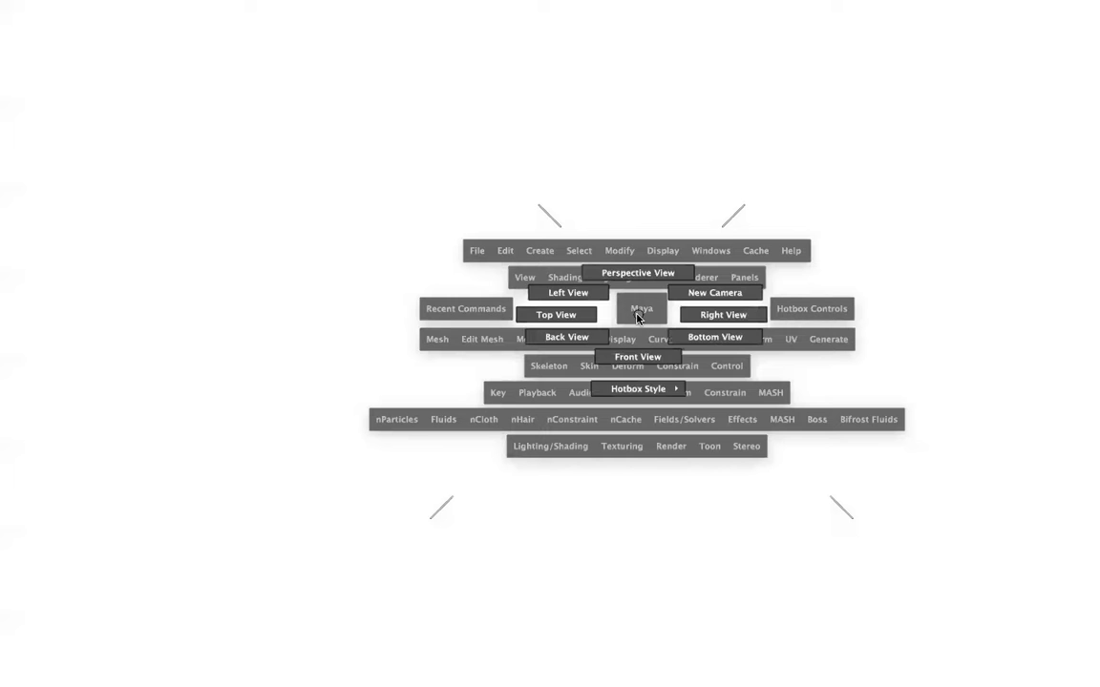
{"action": "left_click", "coordinate": [637, 354]}
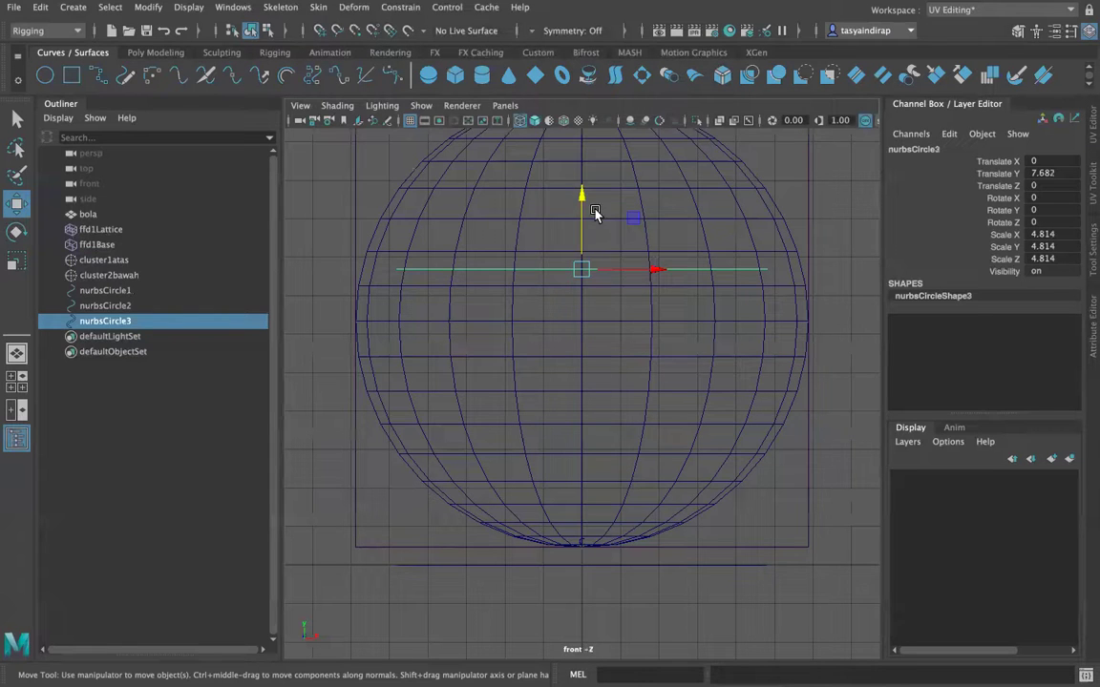
{"action": "left_click_drag", "start_coordinate": [584, 204], "coordinate": [585, 254]}
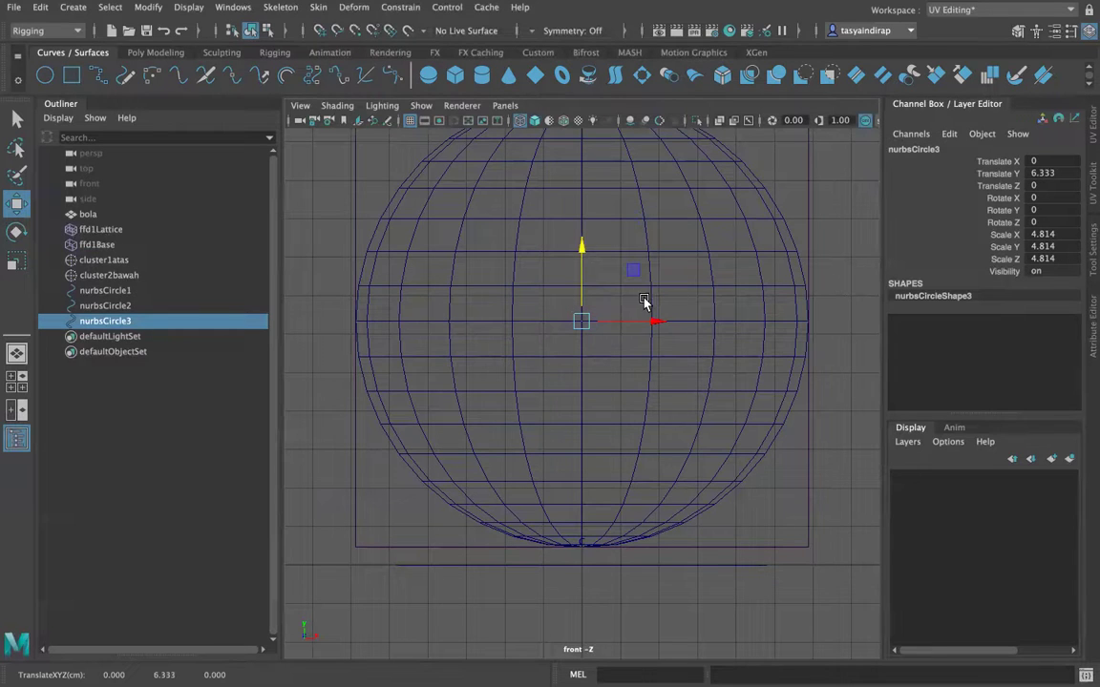
{"action": "key", "text": "space"}
{"action": "left_click_drag", "start_coordinate": [643, 300], "coordinate": [642, 336]}
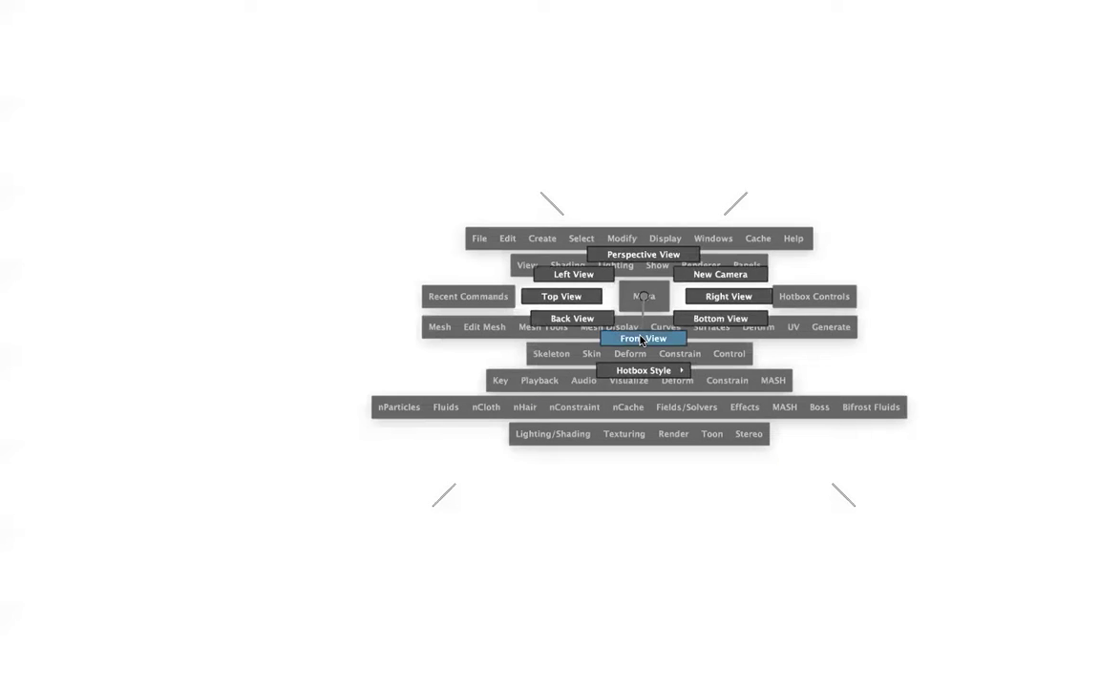
{"action": "left_click_drag", "start_coordinate": [631, 270], "coordinate": [634, 255]}
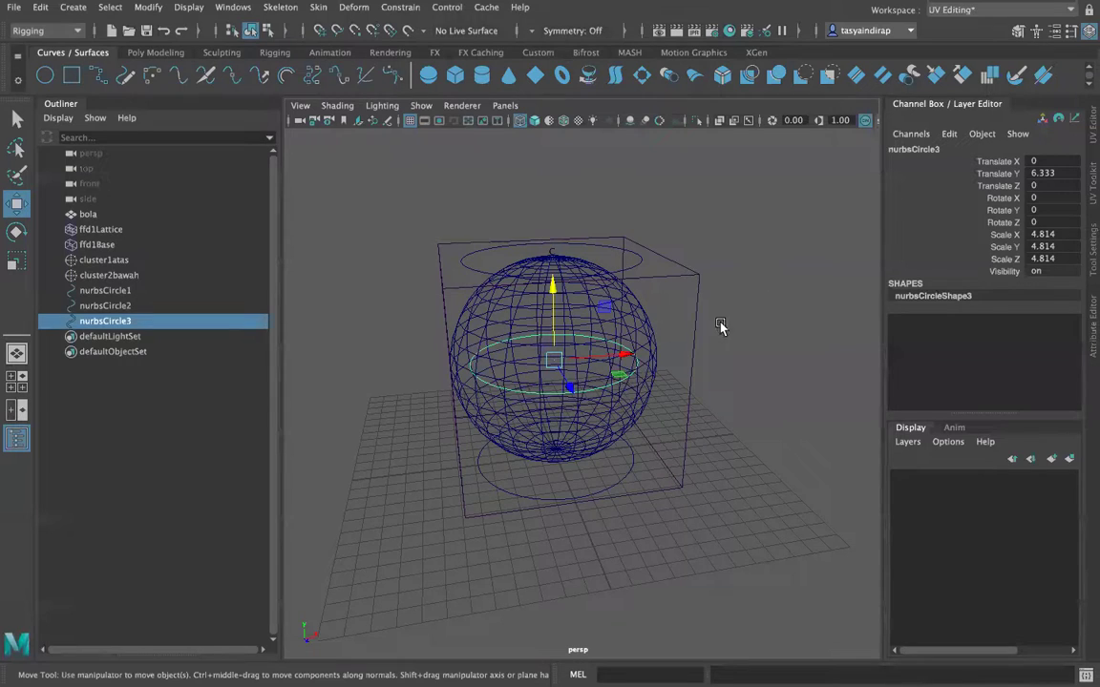
Scale the middle circle uniformly to about 7.685 so it surrounds the ball, and restore shaded display.
{"action": "key", "text": "r"}
{"action": "left_click_drag", "start_coordinate": [562, 361], "coordinate": [643, 361]}
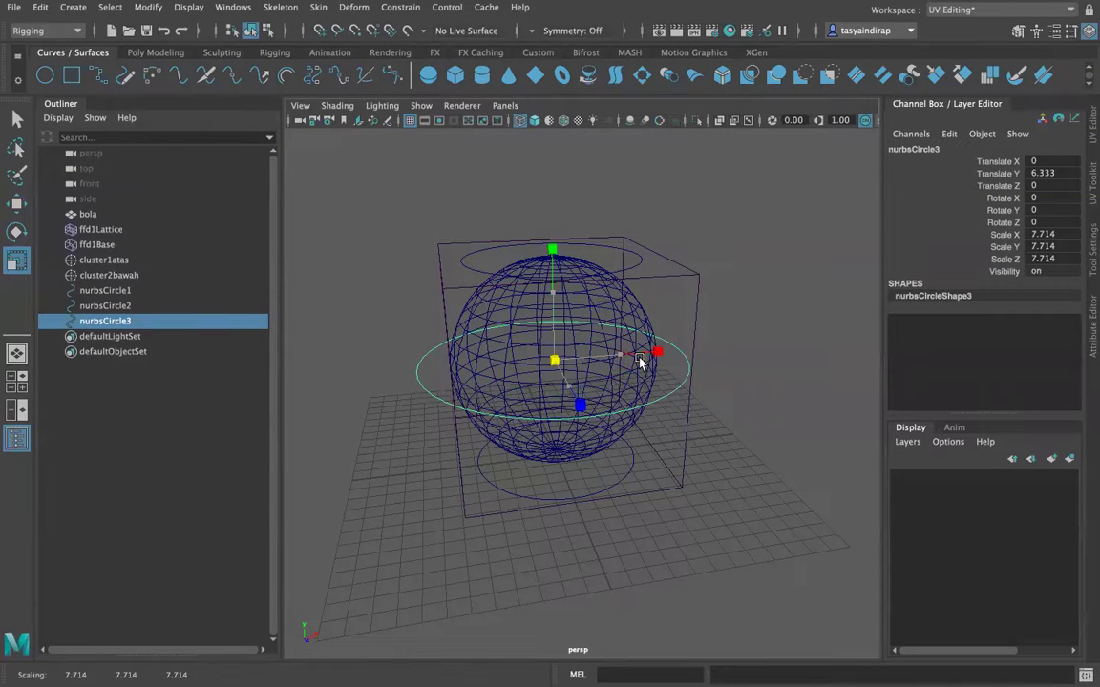
{"action": "left_click_drag", "start_coordinate": [811, 322], "coordinate": [708, 329], "text": "alt"}
{"action": "left_click", "coordinate": [749, 347]}
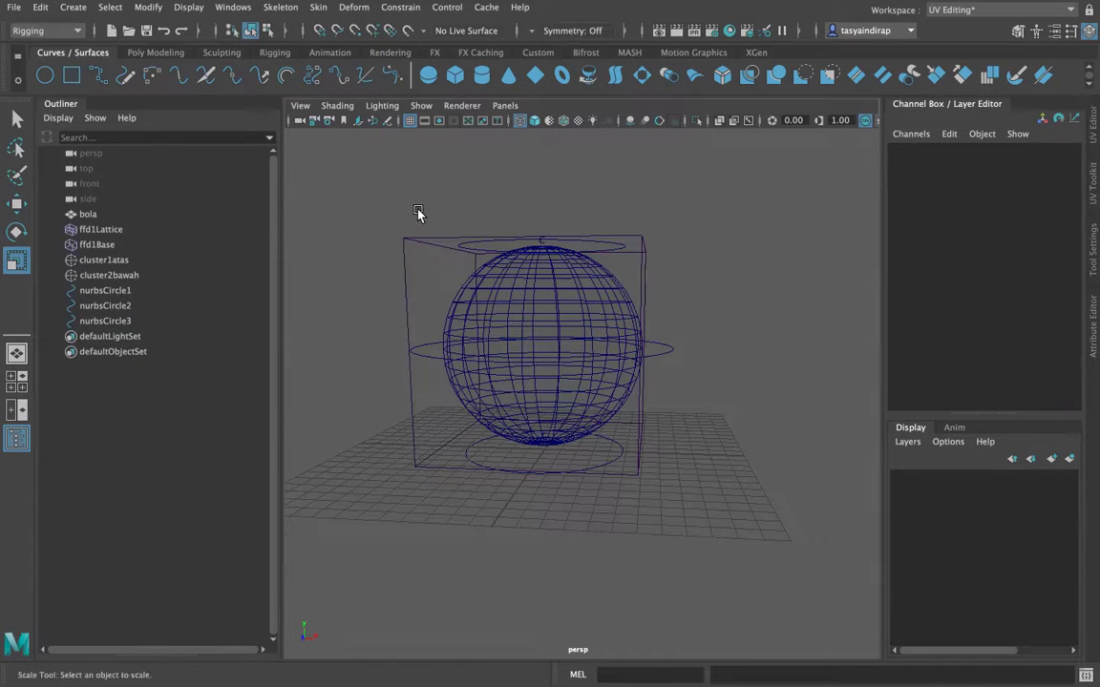
{"action": "left_click", "coordinate": [534, 120]}
{"action": "mouse_move", "coordinate": [679, 311]}
{"action": "left_mouse_down", "text": "alt"}
{"action": "mouse_move", "coordinate": [673, 339]}
{"action": "mouse_move", "coordinate": [781, 334]}
{"action": "mouse_move", "coordinate": [791, 323]}
{"action": "mouse_move", "coordinate": [724, 325]}
{"action": "mouse_move", "coordinate": [711, 315]}
{"action": "left_mouse_up", "text": "alt"}
Rename the bottom circle CTRL_BAWAH, the top circle CTRL_ATAS and the middle circle CTRL_TENGAH.
{"action": "left_click", "coordinate": [616, 260]}
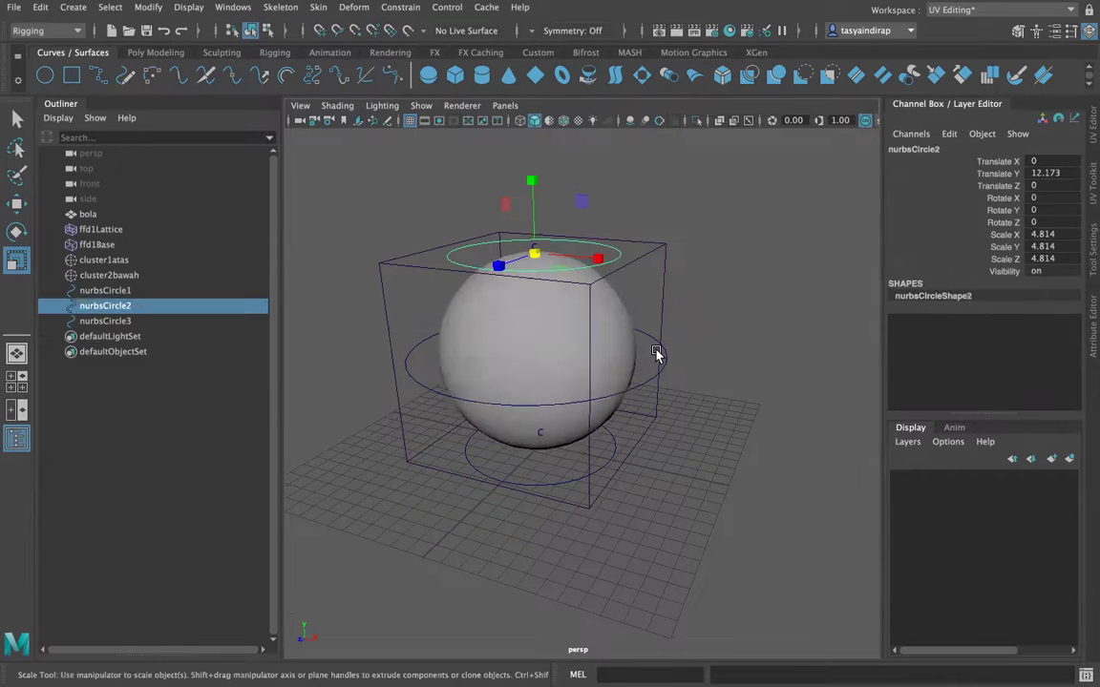
{"action": "double_click", "coordinate": [117, 291]}
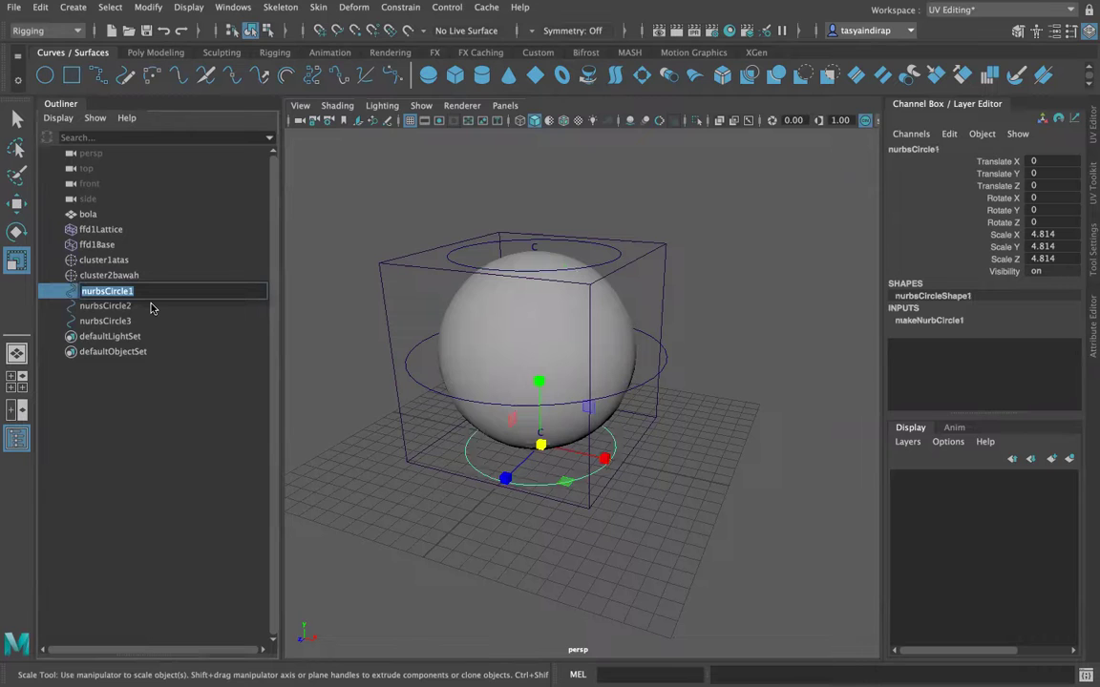
{"action": "type", "text": "CTRL_BAWAH"}
{"action": "key", "text": "Return"}
{"action": "double_click", "coordinate": [119, 307]}
{"action": "type", "text": "CTRL_ATAS"}
{"action": "key", "text": "Return"}
{"action": "double_click", "coordinate": [122, 322]}
{"action": "type", "text": "C"}
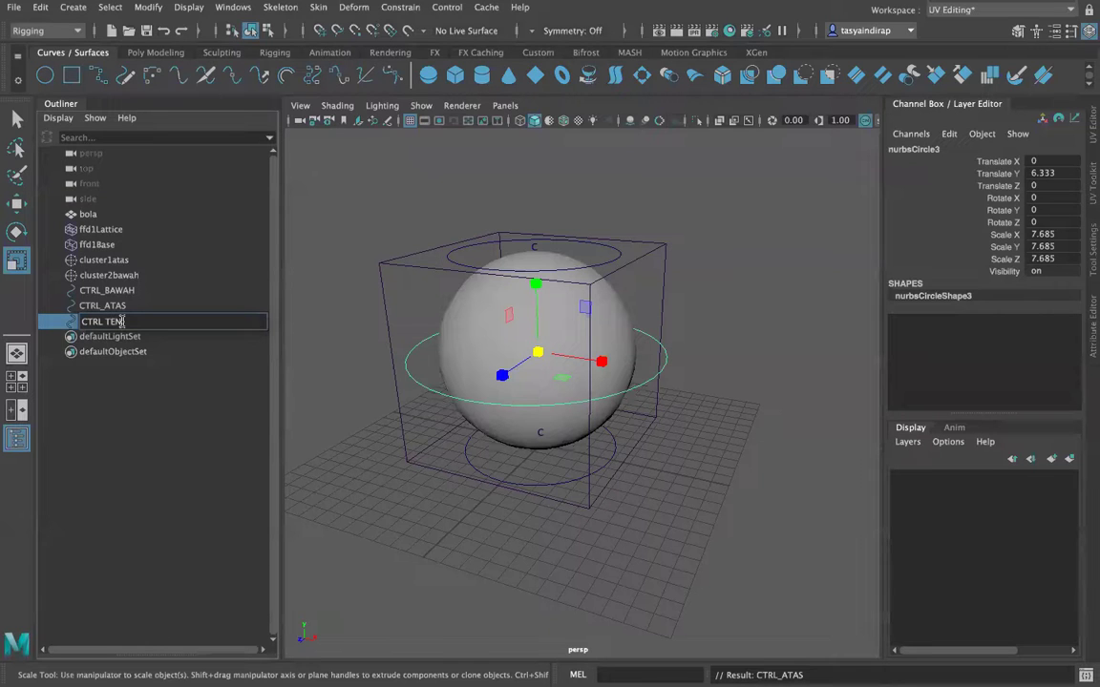
{"action": "key", "text": "Return"}
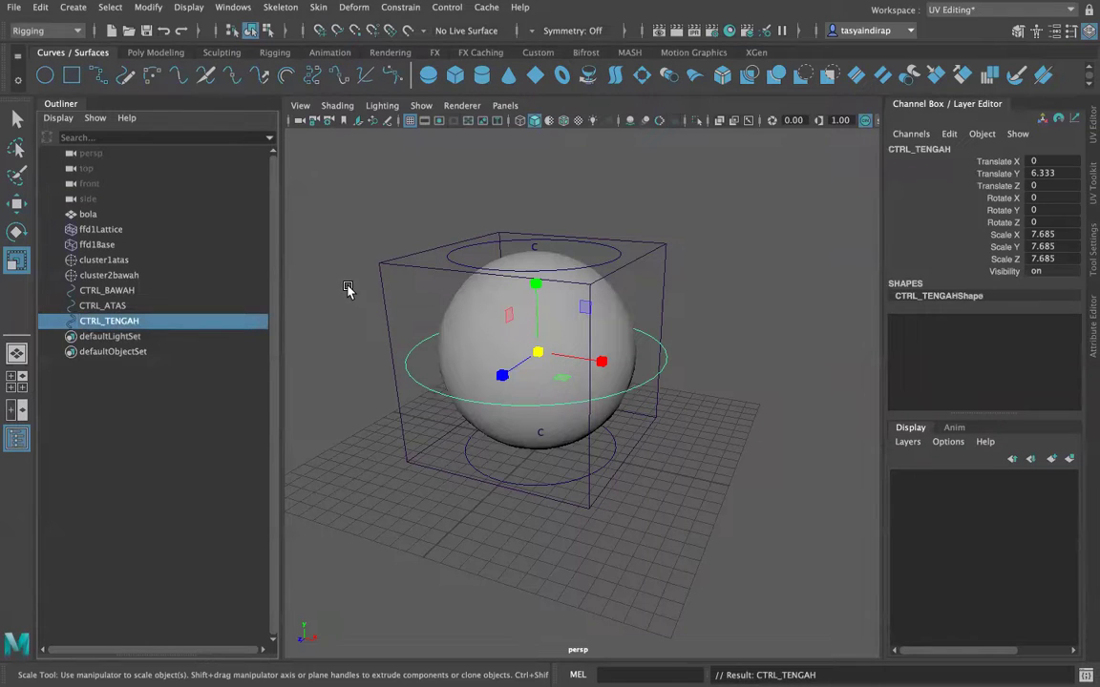
Freeze all transformations on the three control curves CTRL_BAWAH, CTRL_ATAS and CTRL_TENGAH.
{"action": "left_click_drag", "start_coordinate": [774, 312], "coordinate": [740, 319], "text": "alt"}
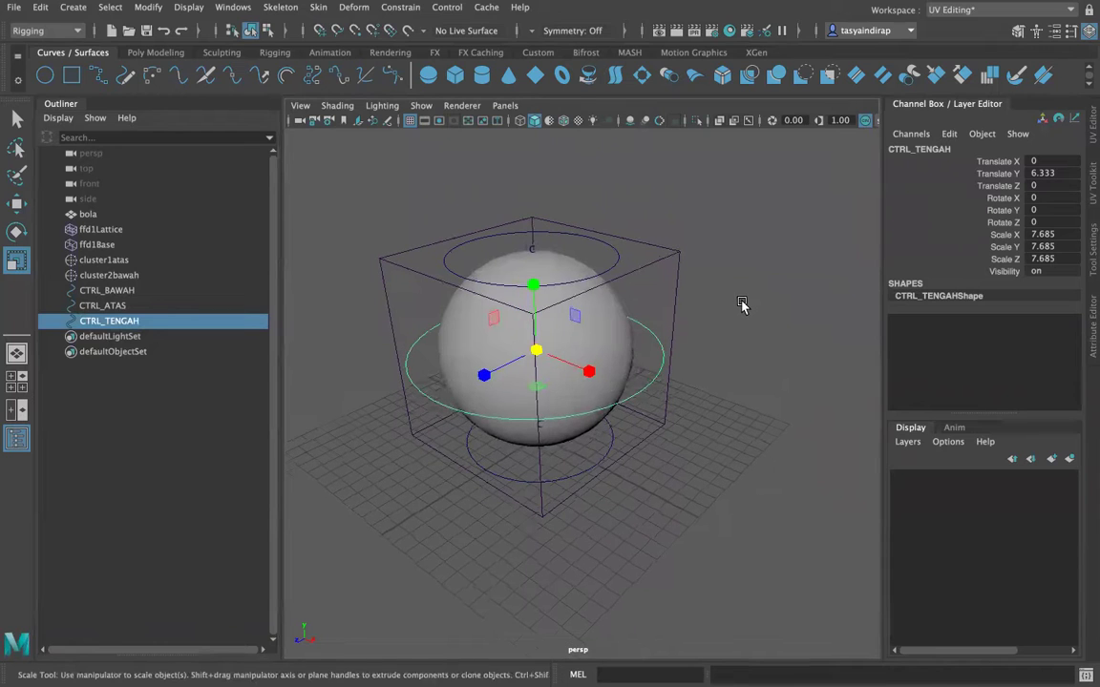
{"action": "left_click", "coordinate": [735, 334]}
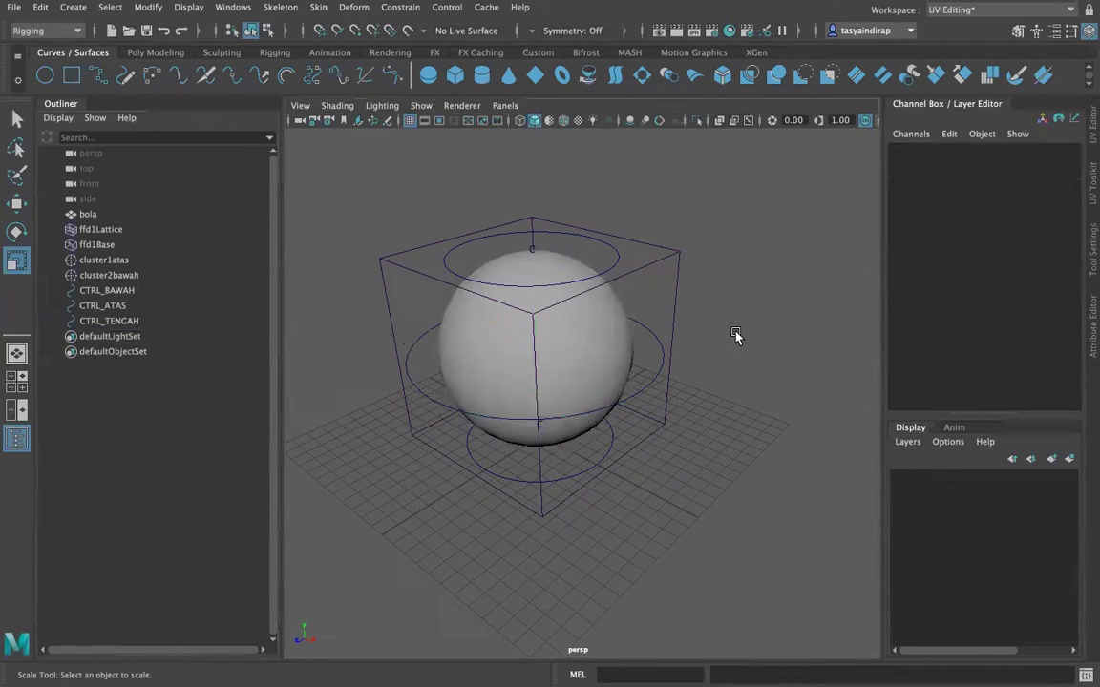
{"action": "left_click", "coordinate": [110, 321]}
{"action": "left_click", "coordinate": [106, 290], "text": "shift"}
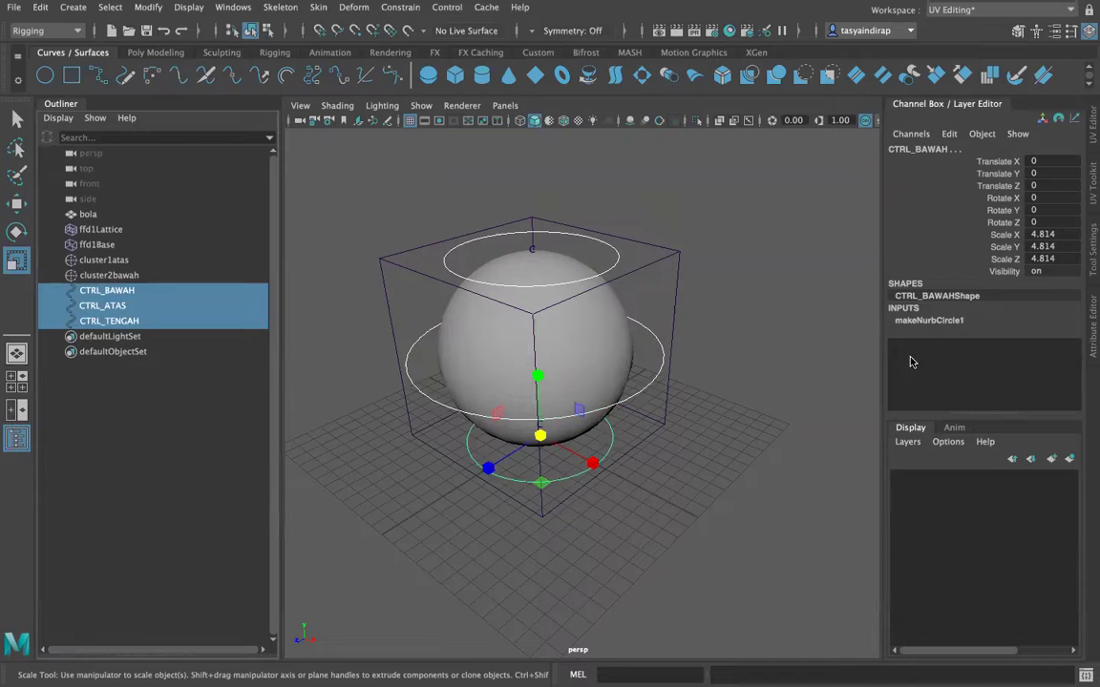
{"action": "left_click", "coordinate": [914, 133]}
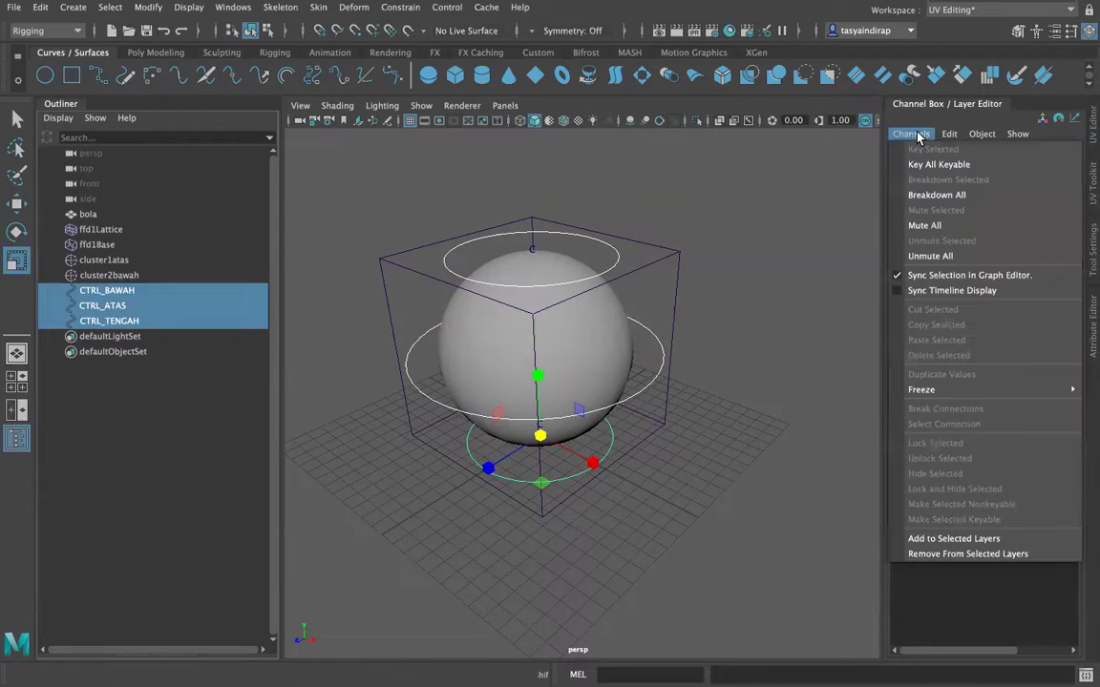
{"action": "mouse_move", "coordinate": [945, 390]}
{"action": "left_click", "coordinate": [804, 435]}
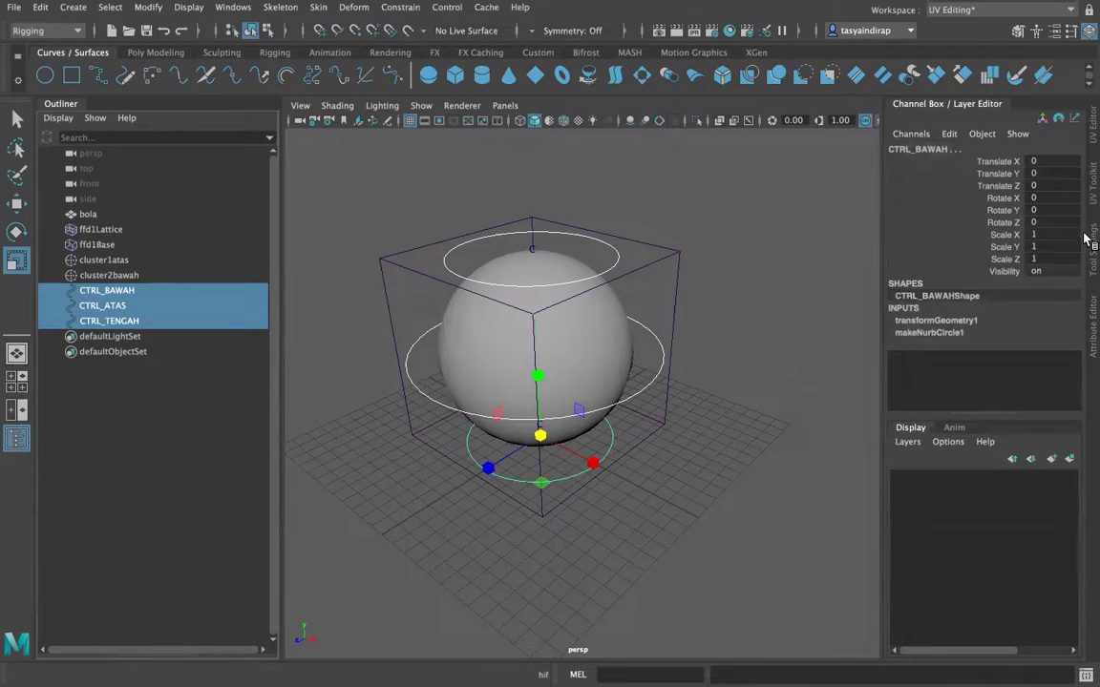
Delete the construction history of the three control curves and clear the selection.
{"action": "left_click", "coordinate": [40, 7]}
{"action": "mouse_move", "coordinate": [61, 146]}
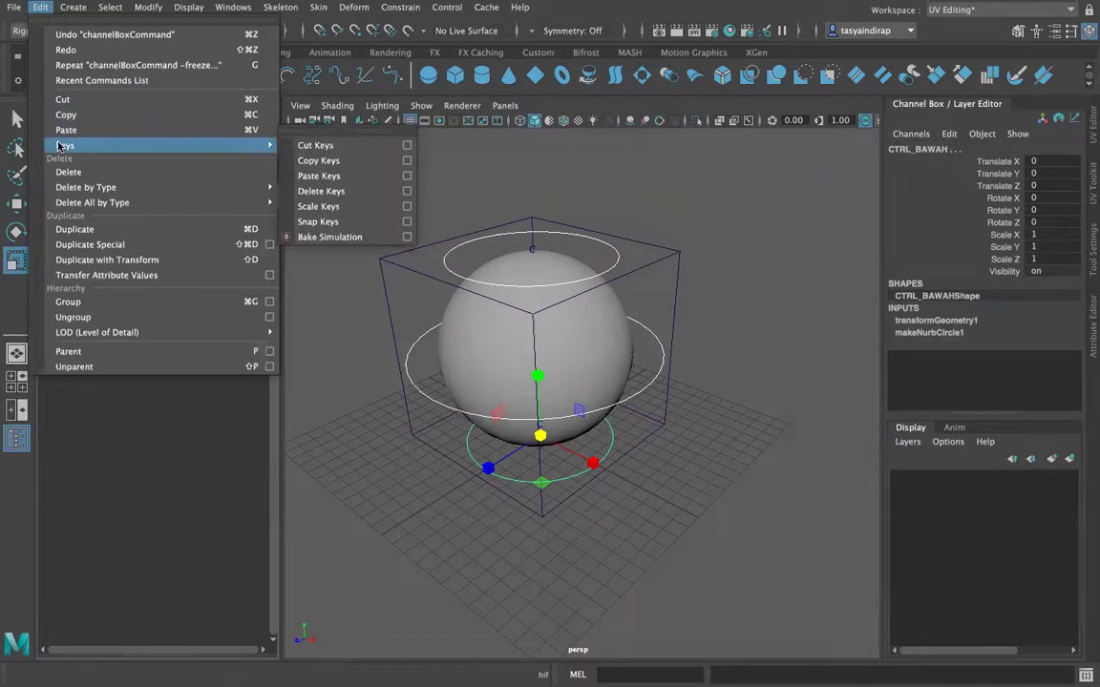
{"action": "mouse_move", "coordinate": [233, 185]}
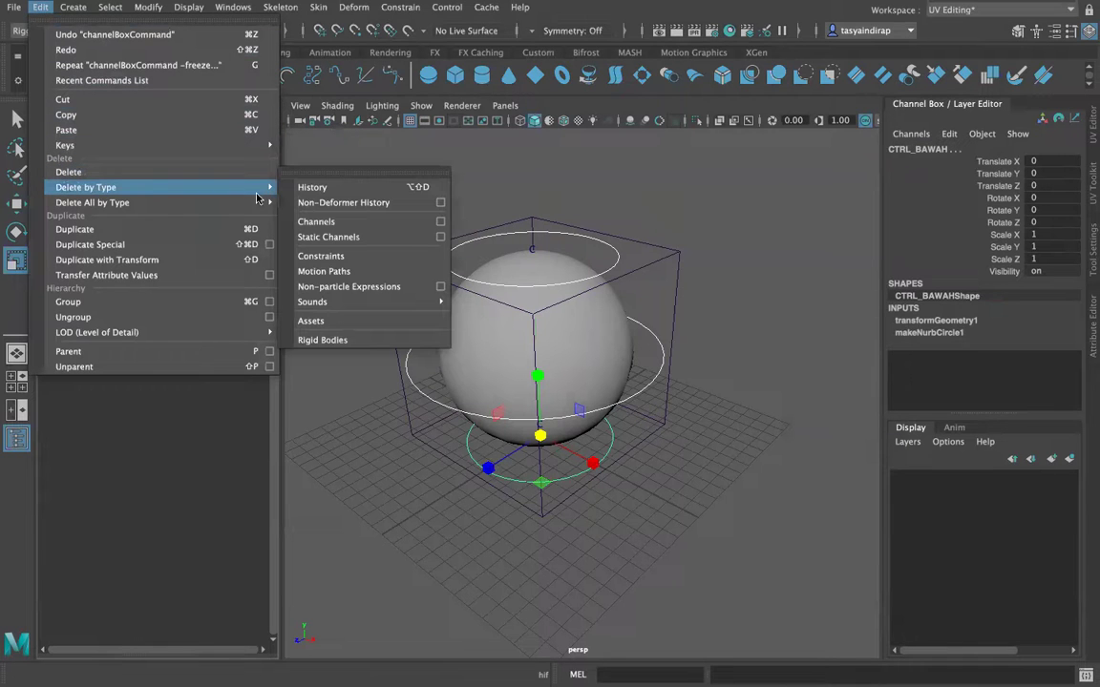
{"action": "left_click", "coordinate": [312, 187]}
{"action": "left_click", "coordinate": [743, 272]}
{"action": "left_click_drag", "start_coordinate": [300, 220], "coordinate": [724, 405]}
{"action": "left_click", "coordinate": [772, 365]}
{"action": "left_click", "coordinate": [615, 253]}
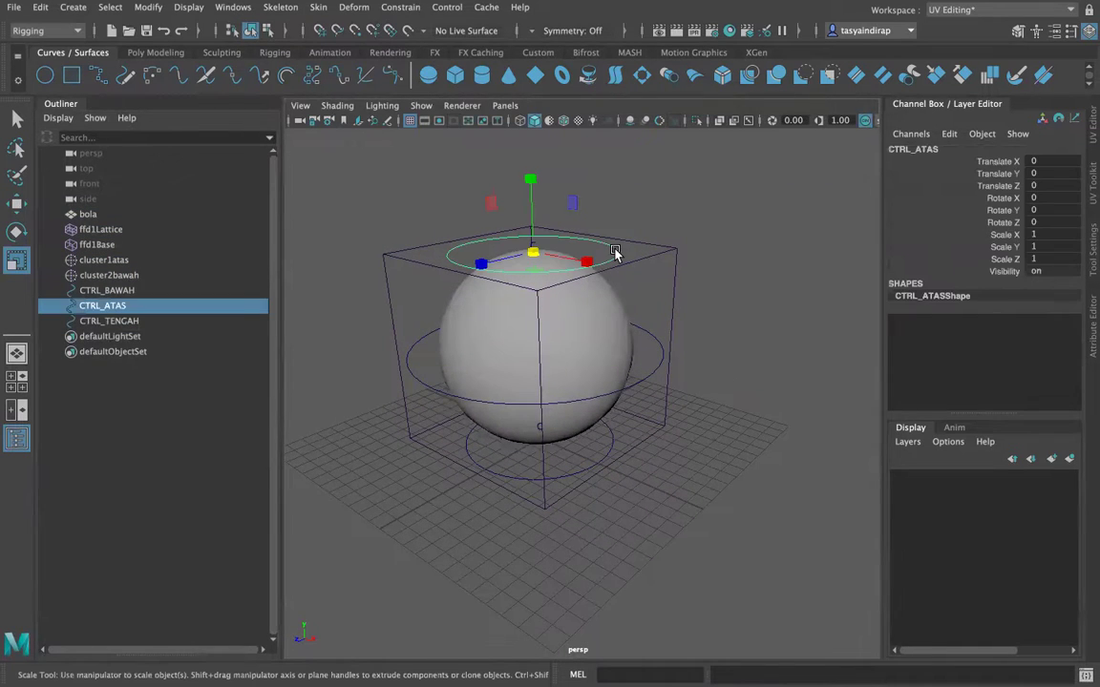
{"action": "left_click", "coordinate": [522, 245]}
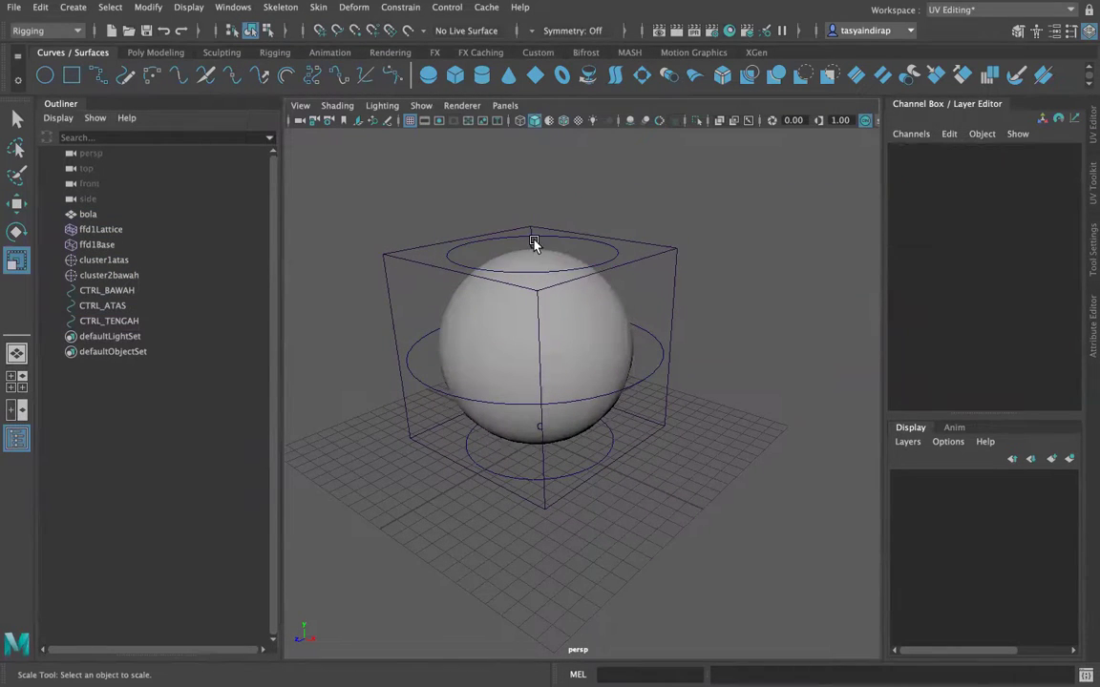
{"action": "left_click", "coordinate": [532, 244]}
{"action": "left_click", "coordinate": [576, 223]}
{"action": "left_click", "coordinate": [550, 237]}
{"action": "left_click", "coordinate": [543, 252]}
{"action": "left_click_drag", "start_coordinate": [705, 254], "coordinate": [643, 270], "text": "alt"}
{"action": "left_click_drag", "start_coordinate": [811, 240], "coordinate": [934, 222], "text": "alt"}
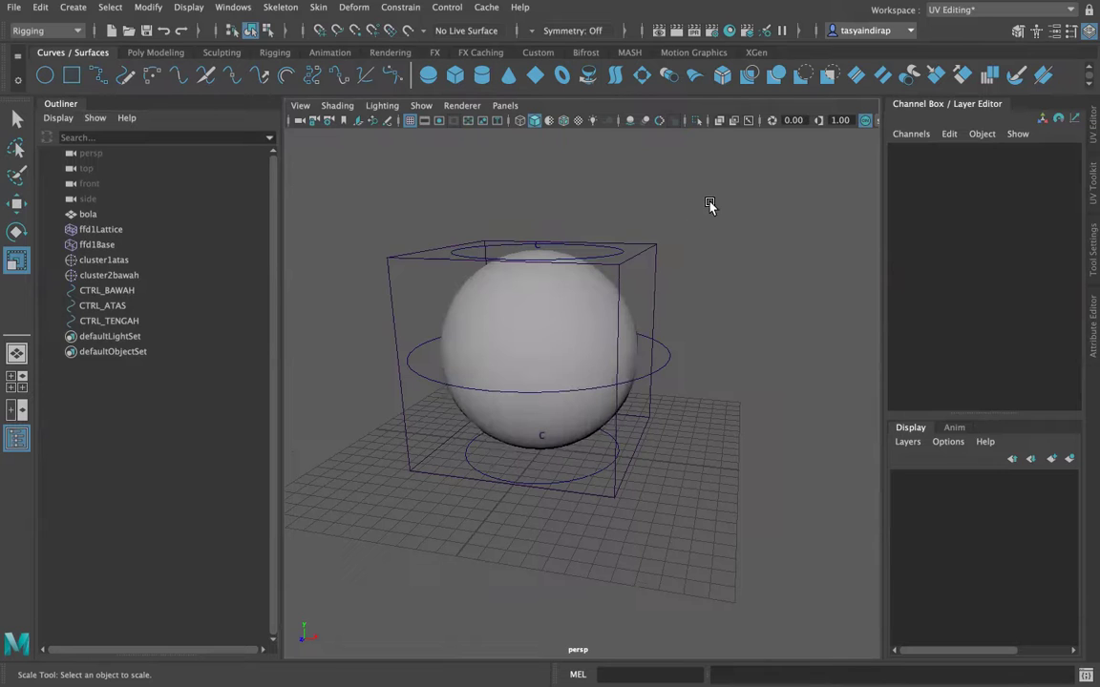
{"action": "left_click_drag", "start_coordinate": [669, 243], "coordinate": [601, 267], "text": "alt"}
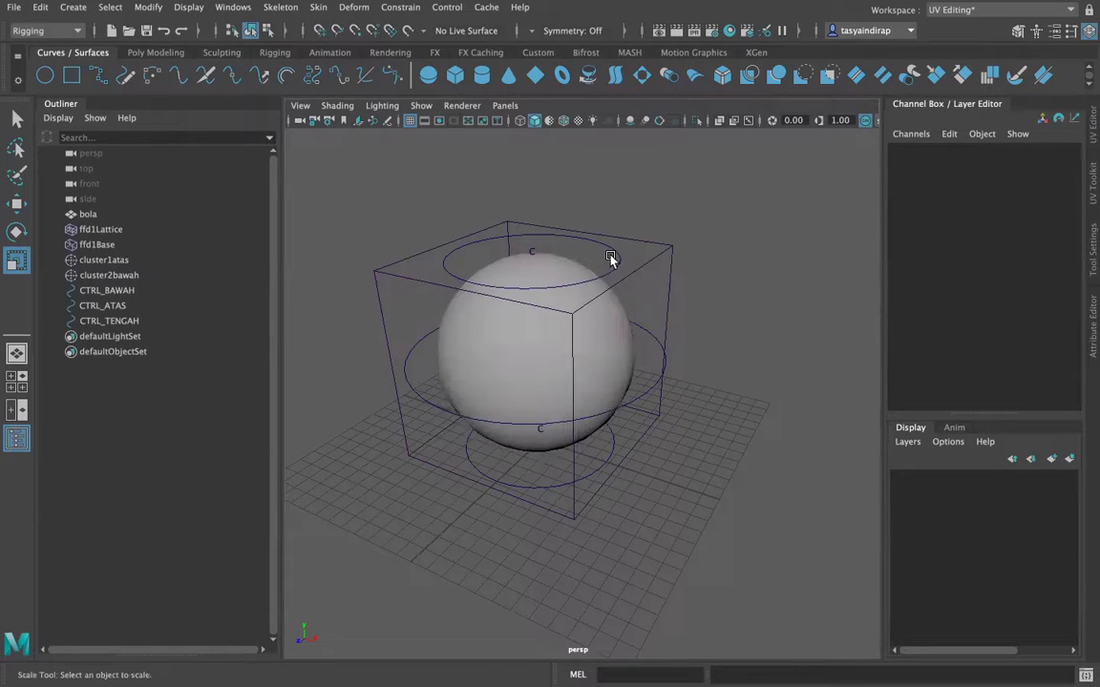
Point-constrain cluster1atas to the CTRL_ATAS curve with maintained offset, all axes and weight 1.
{"action": "left_click", "coordinate": [611, 258]}
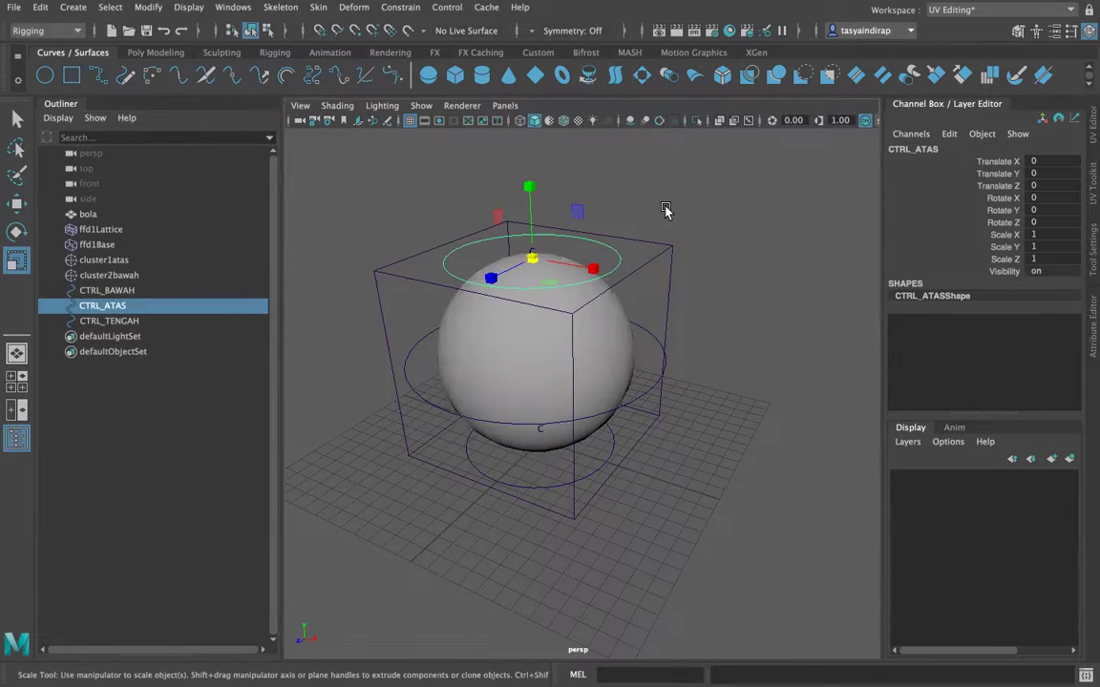
{"action": "scroll", "coordinate": [625, 231], "scroll_direction": "up", "scroll_amount": 3}
{"action": "scroll", "coordinate": [651, 228], "scroll_direction": "down", "scroll_amount": 3}
{"action": "left_click", "coordinate": [102, 261], "text": "ctrl"}
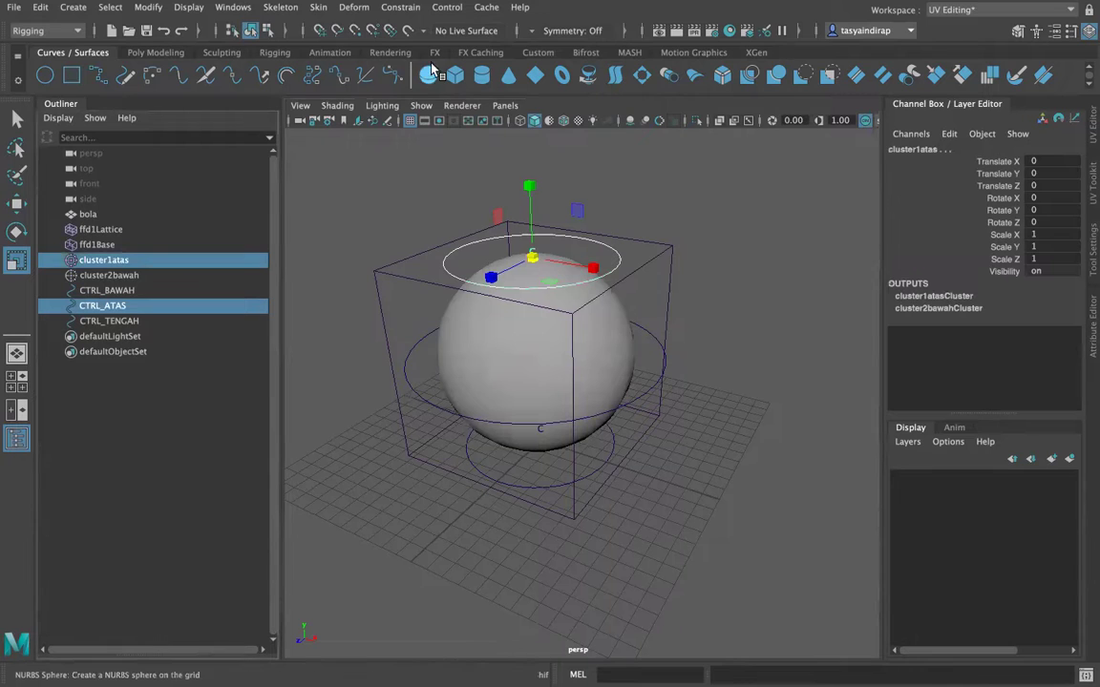
{"action": "left_click", "coordinate": [392, 10]}
{"action": "left_click", "coordinate": [550, 62]}
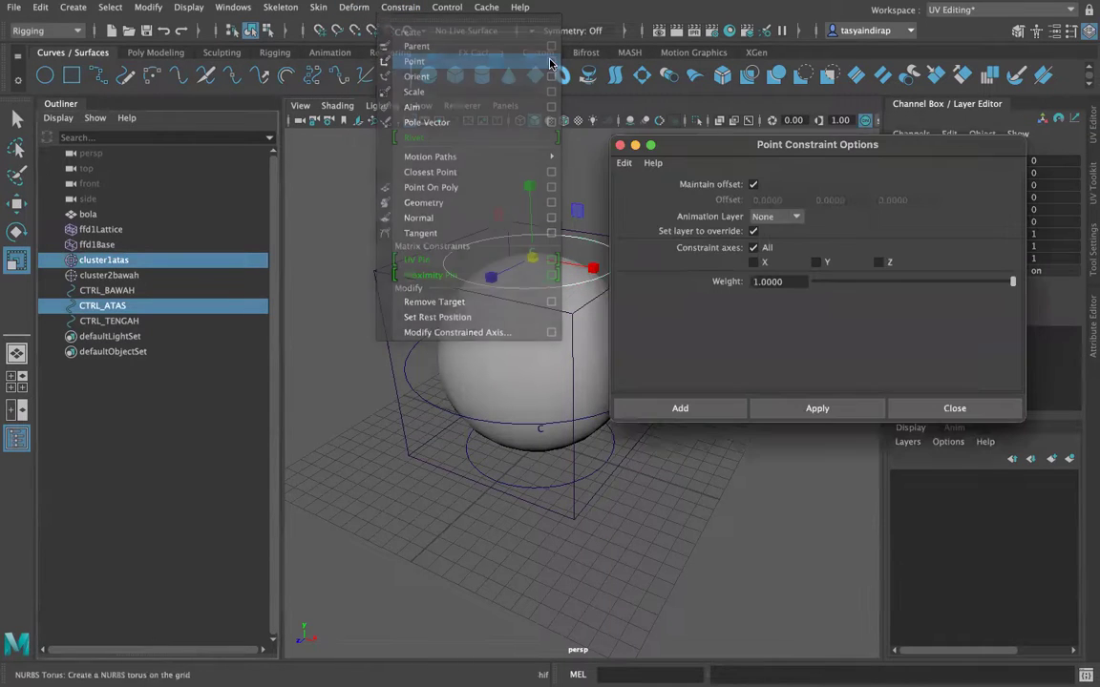
{"action": "left_click", "coordinate": [802, 409]}
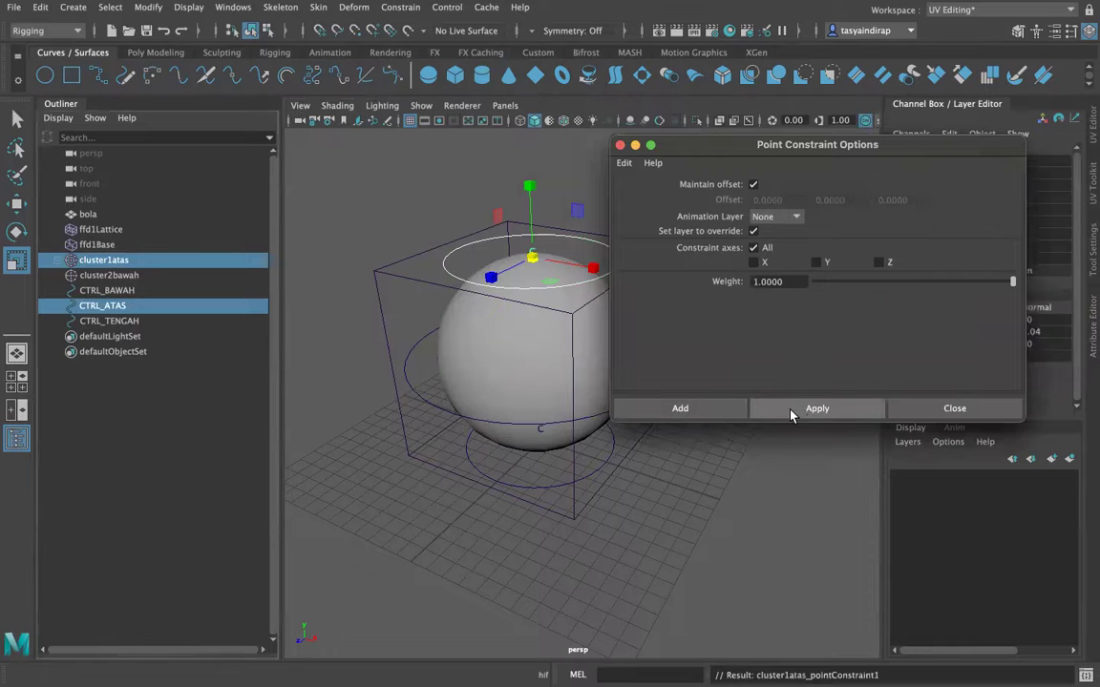
{"action": "left_click", "coordinate": [619, 146]}
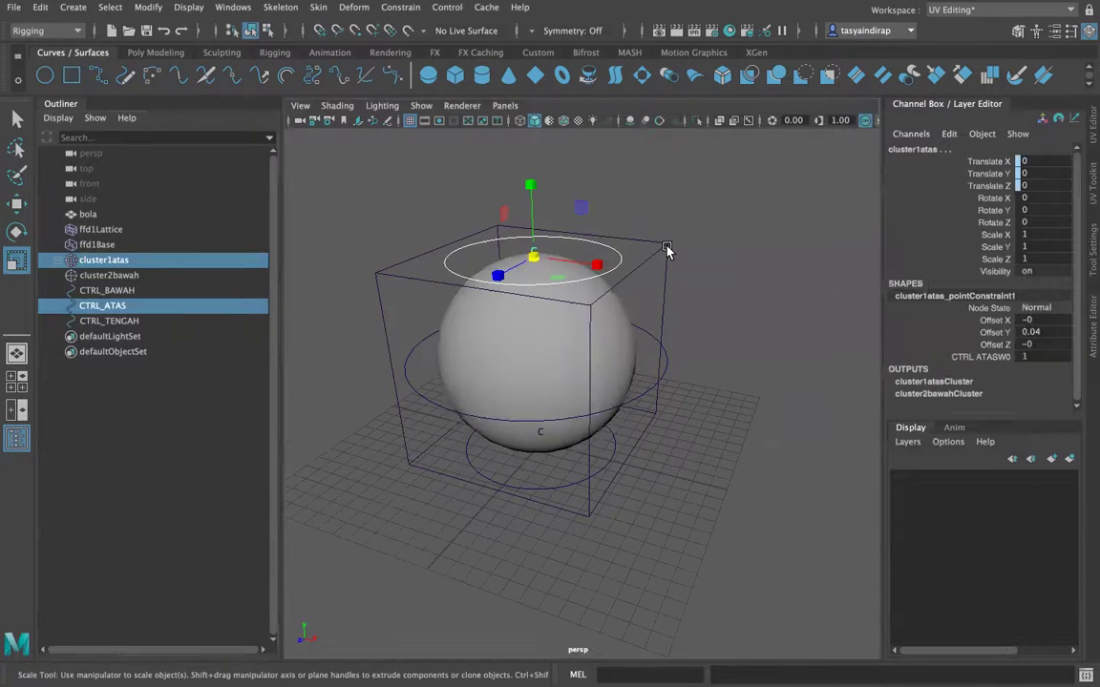
Test the upper control by lowering it along Y by about 1.97, and undo the move.
{"action": "key", "text": "w"}
{"action": "left_click_drag", "start_coordinate": [531, 181], "coordinate": [497, 240]}
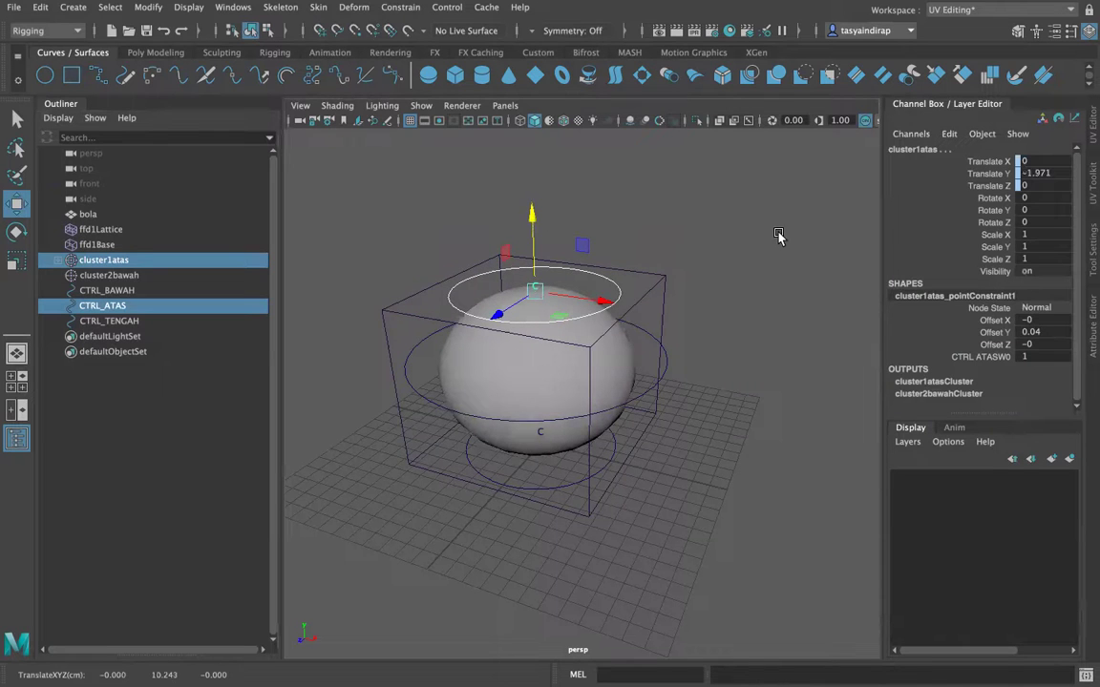
{"action": "left_click", "coordinate": [709, 179]}
{"action": "left_click_drag", "start_coordinate": [726, 275], "coordinate": [769, 272], "text": "alt"}
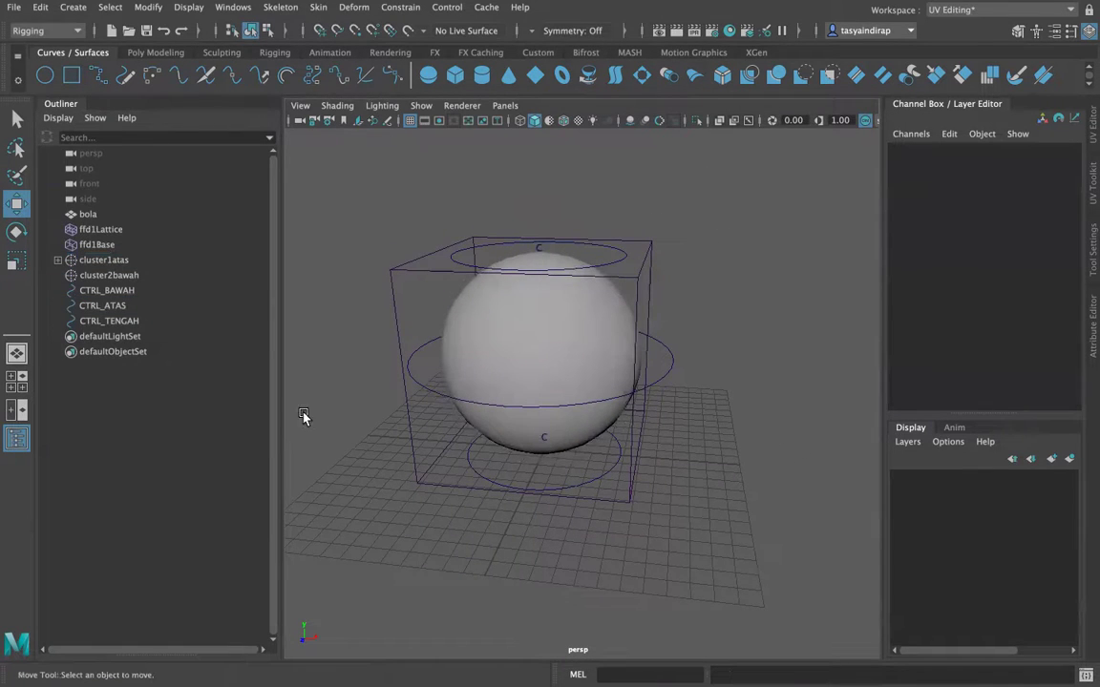
Point-constrain cluster2bawah to the CTRL_BAWAH curve with maintained offset, all axes and weight 1, and clear the selection.
{"action": "left_click", "coordinate": [110, 320]}
{"action": "left_click", "coordinate": [126, 290]}
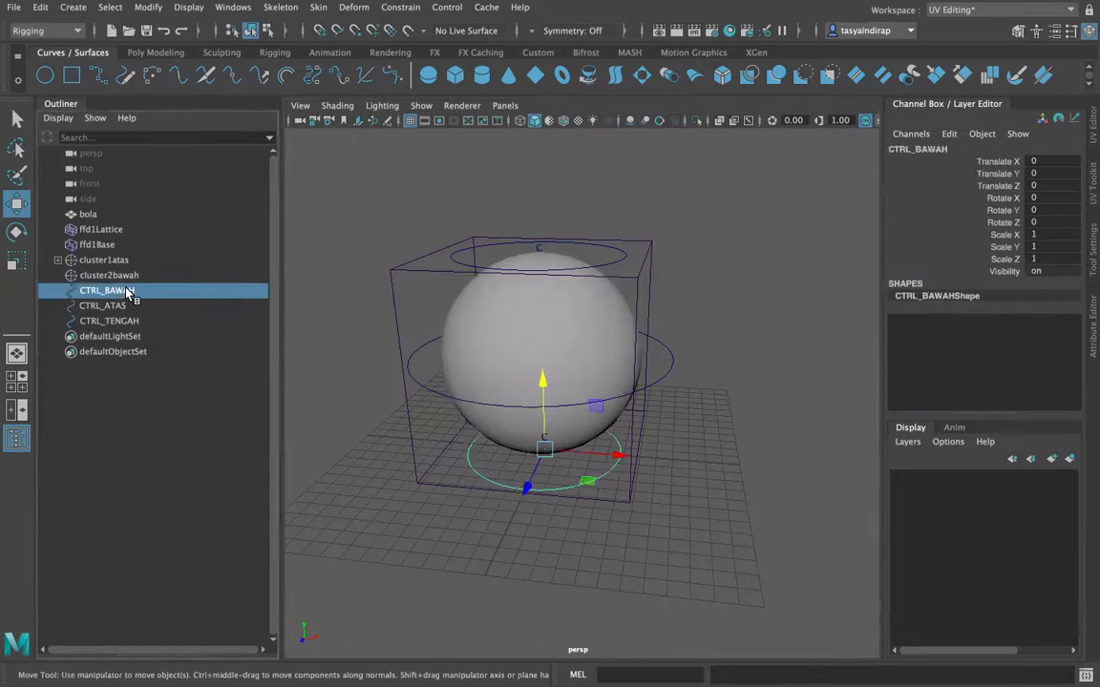
{"action": "mouse_move", "coordinate": [763, 387]}
{"action": "left_mouse_down", "text": "alt"}
{"action": "mouse_move", "coordinate": [719, 369]}
{"action": "mouse_move", "coordinate": [771, 400]}
{"action": "left_mouse_up", "text": "alt"}
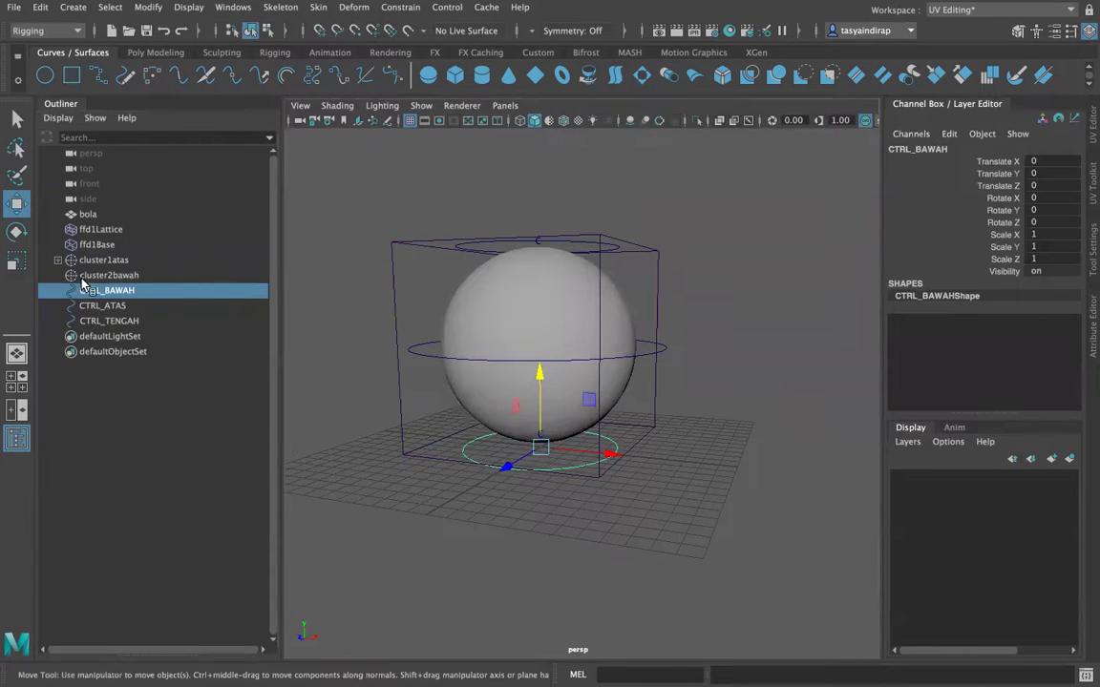
{"action": "left_click", "coordinate": [623, 460]}
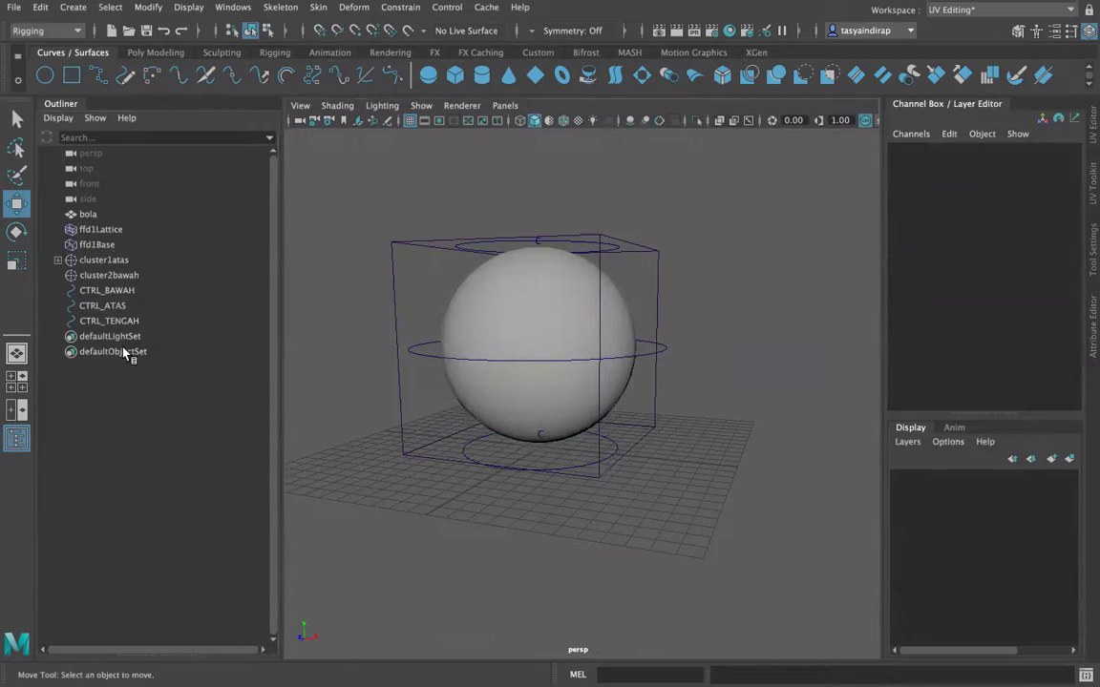
{"action": "left_click", "coordinate": [157, 289]}
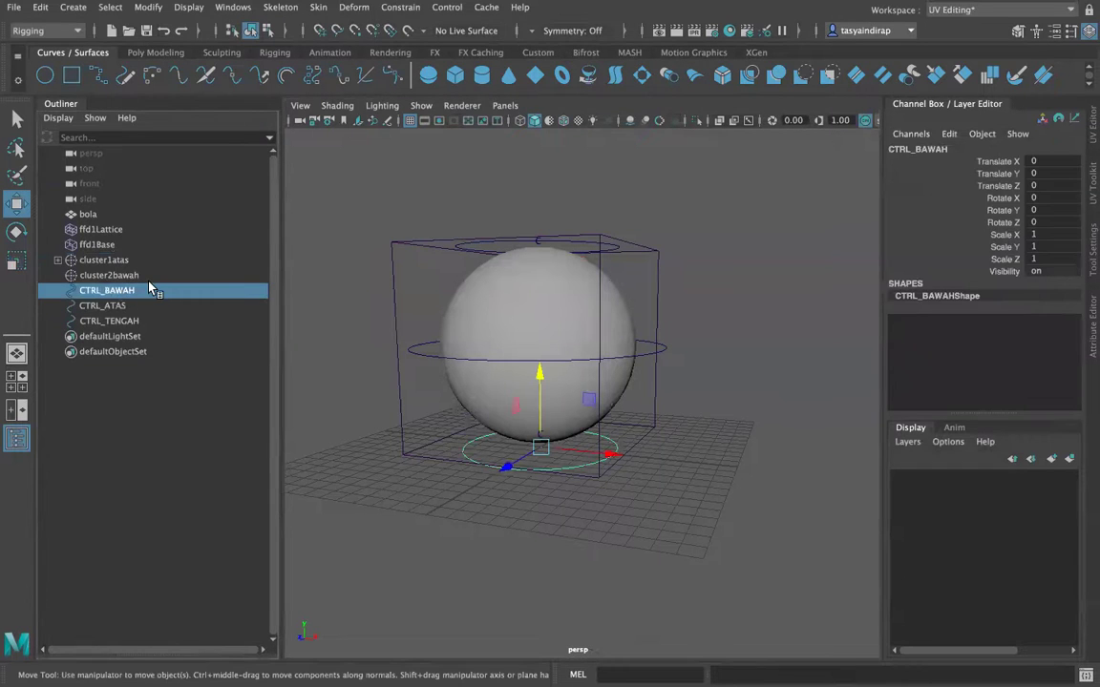
{"action": "left_click", "coordinate": [112, 277], "text": "ctrl"}
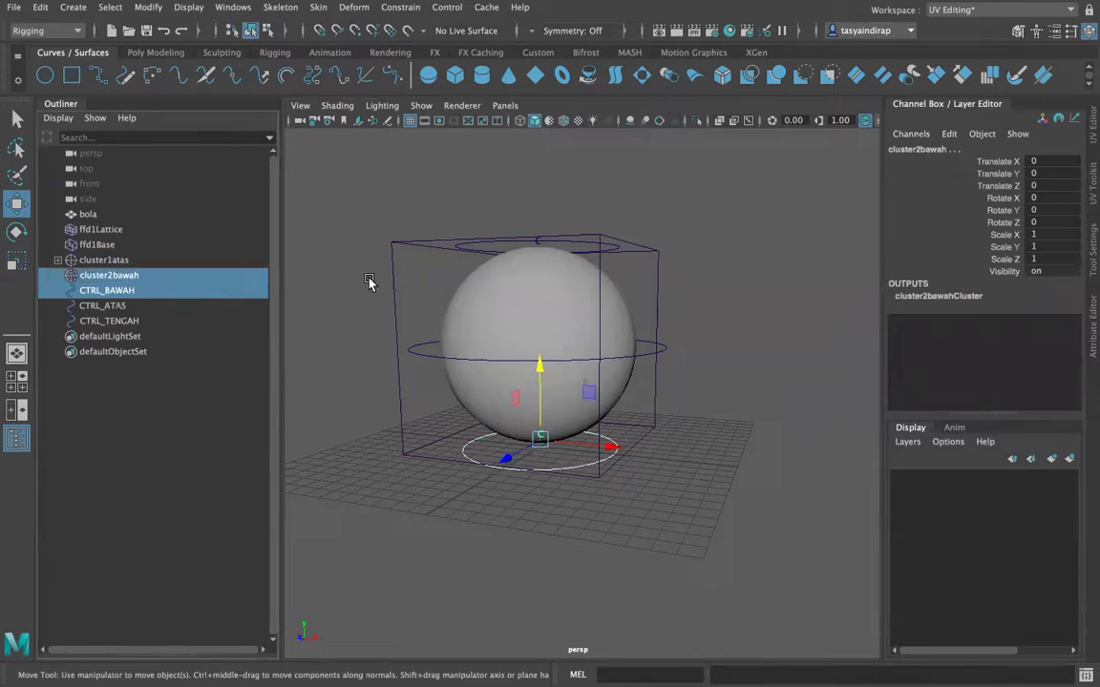
{"action": "left_click", "coordinate": [413, 9]}
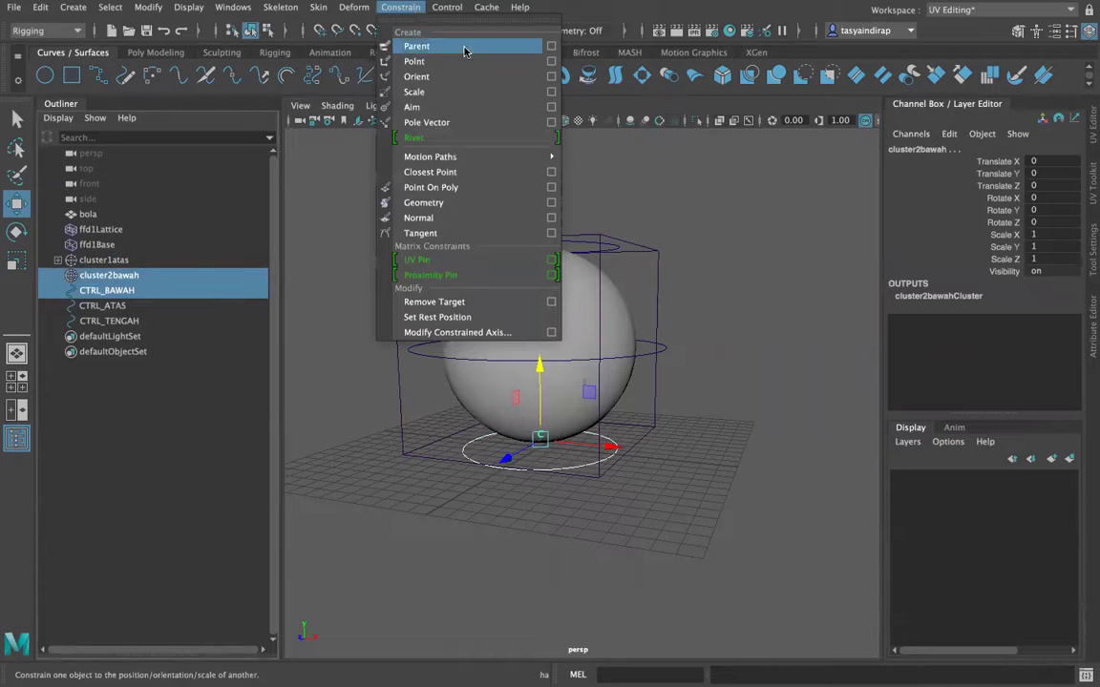
{"action": "left_click", "coordinate": [551, 61]}
{"action": "left_click", "coordinate": [831, 407]}
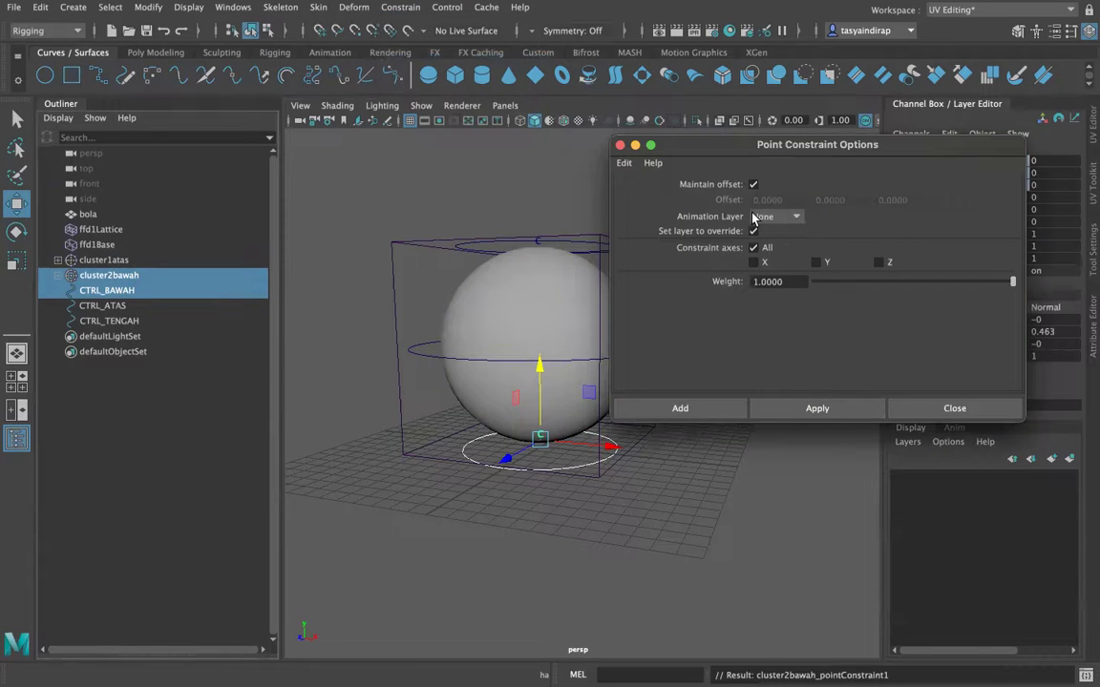
{"action": "left_click", "coordinate": [620, 145]}
{"action": "left_click", "coordinate": [769, 422]}
Test the lower control CTRL_BAWAH by raising it along Y by about 0.61, and undo the move.
{"action": "left_click_drag", "start_coordinate": [766, 393], "coordinate": [808, 407], "text": "alt"}
{"action": "left_click", "coordinate": [611, 474]}
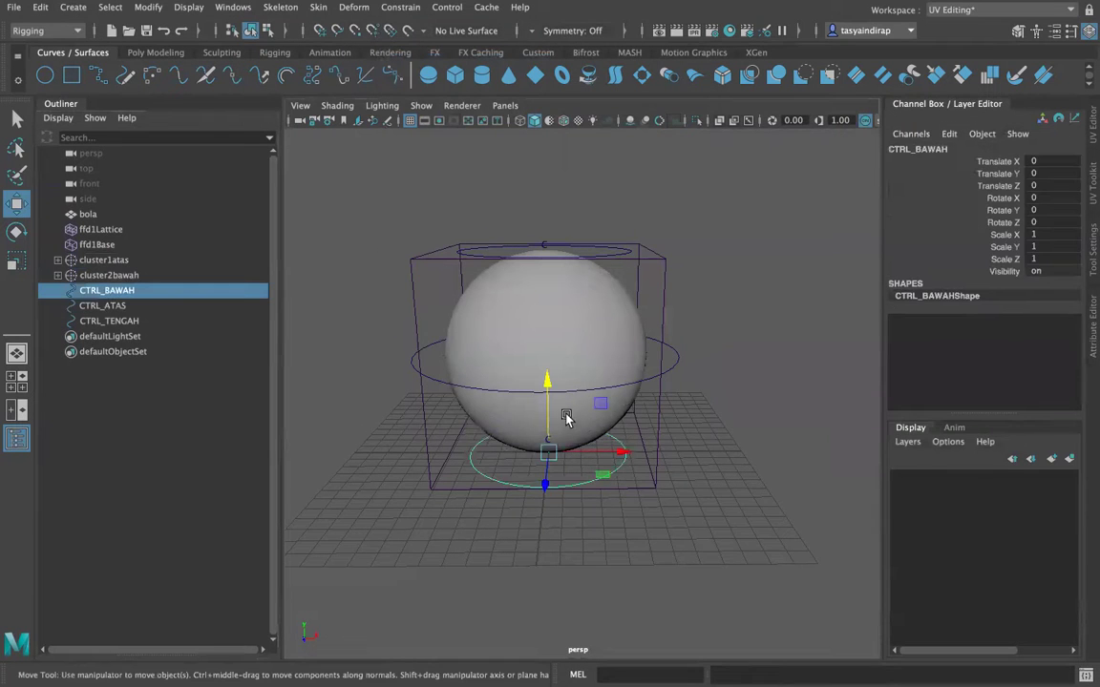
{"action": "left_click_drag", "start_coordinate": [550, 429], "coordinate": [541, 416]}
{"action": "key", "text": "ctrl+z"}
{"action": "key", "text": "ctrl+z"}
{"action": "key", "text": "ctrl+z"}
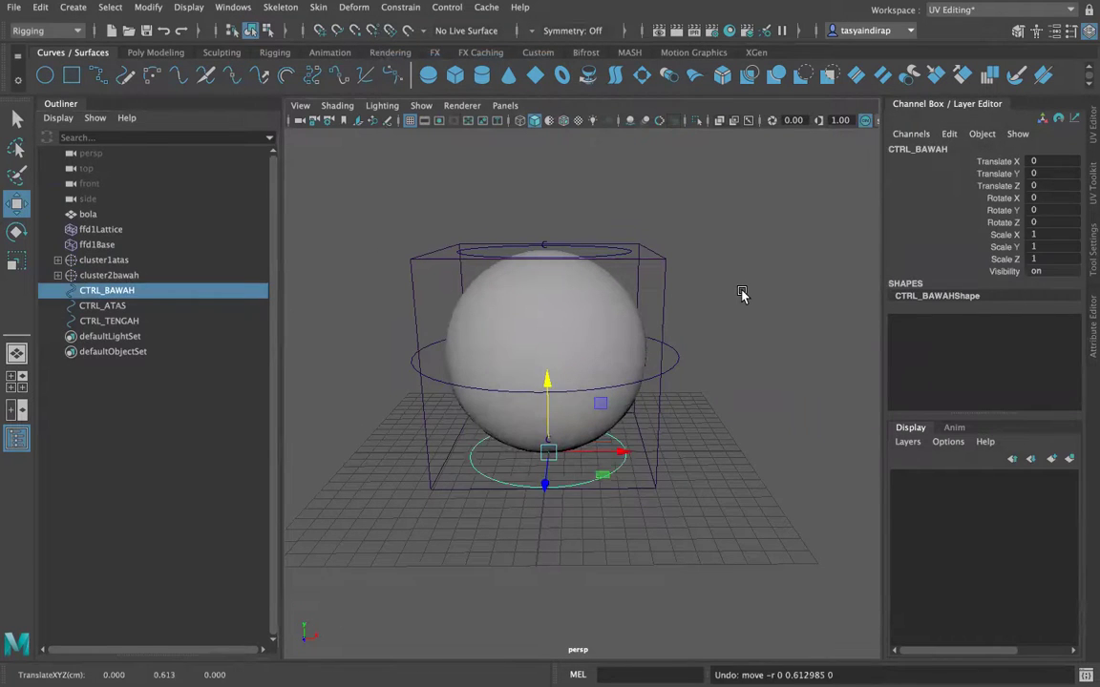
Test the middle control CTRL_TENGAH by moving it along X, undo the move and clear the selection.
{"action": "left_click", "coordinate": [674, 371]}
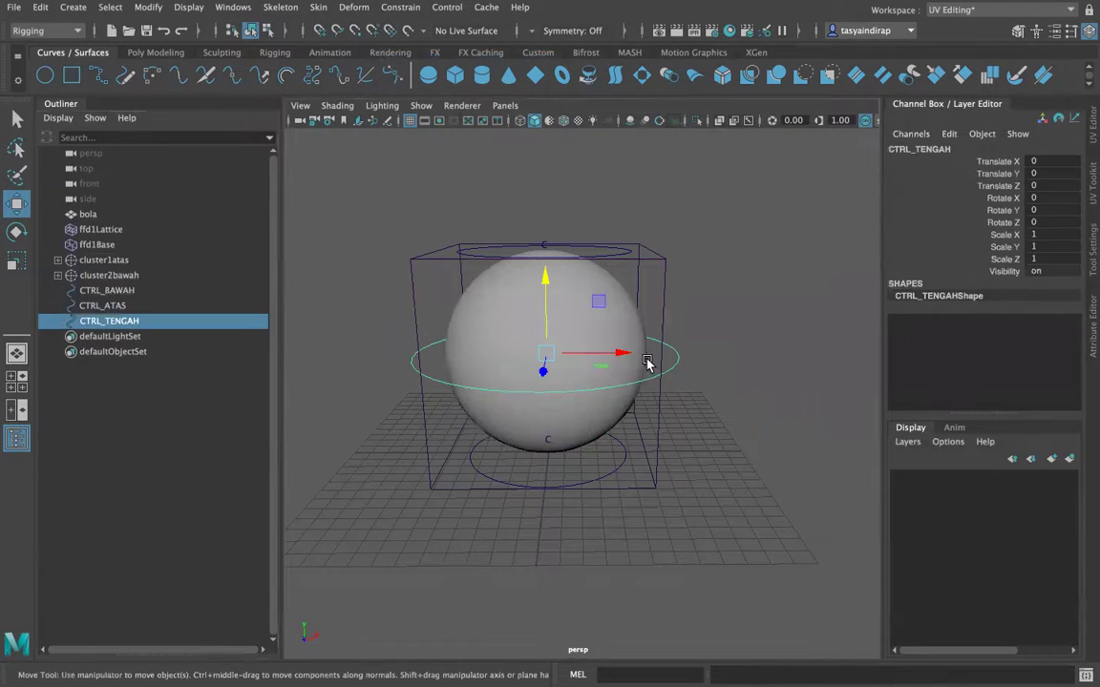
{"action": "left_click_drag", "start_coordinate": [619, 356], "coordinate": [604, 361]}
{"action": "key", "text": "ctrl+z"}
{"action": "key", "text": "ctrl+z"}
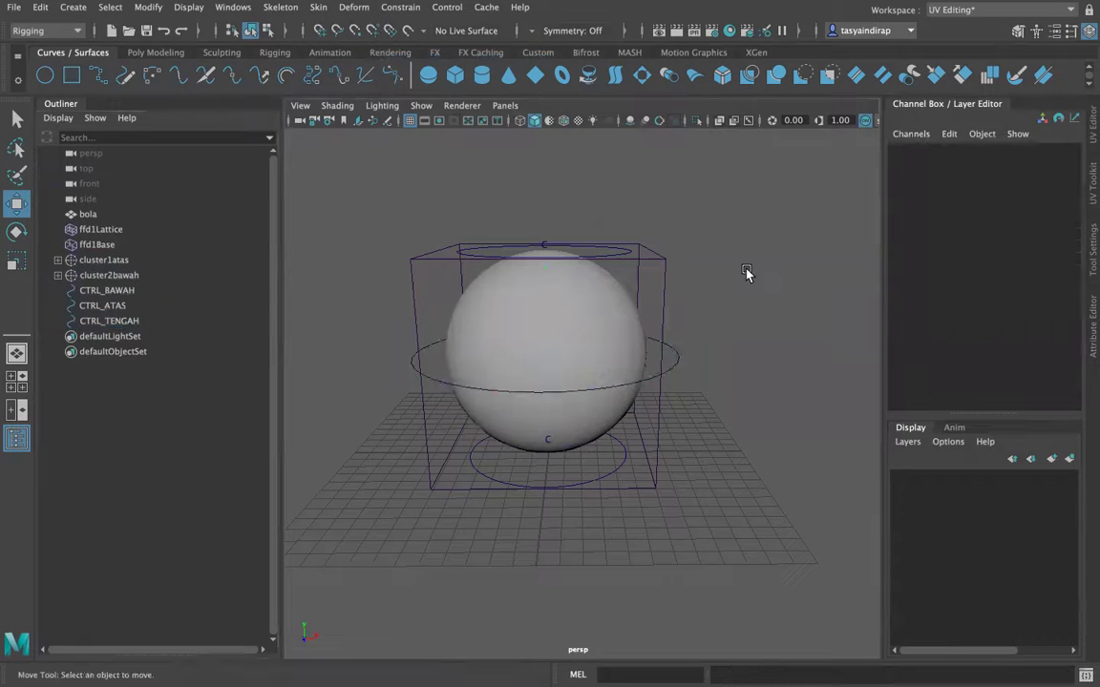
{"action": "left_click", "coordinate": [593, 333]}
{"action": "left_click", "coordinate": [686, 332]}
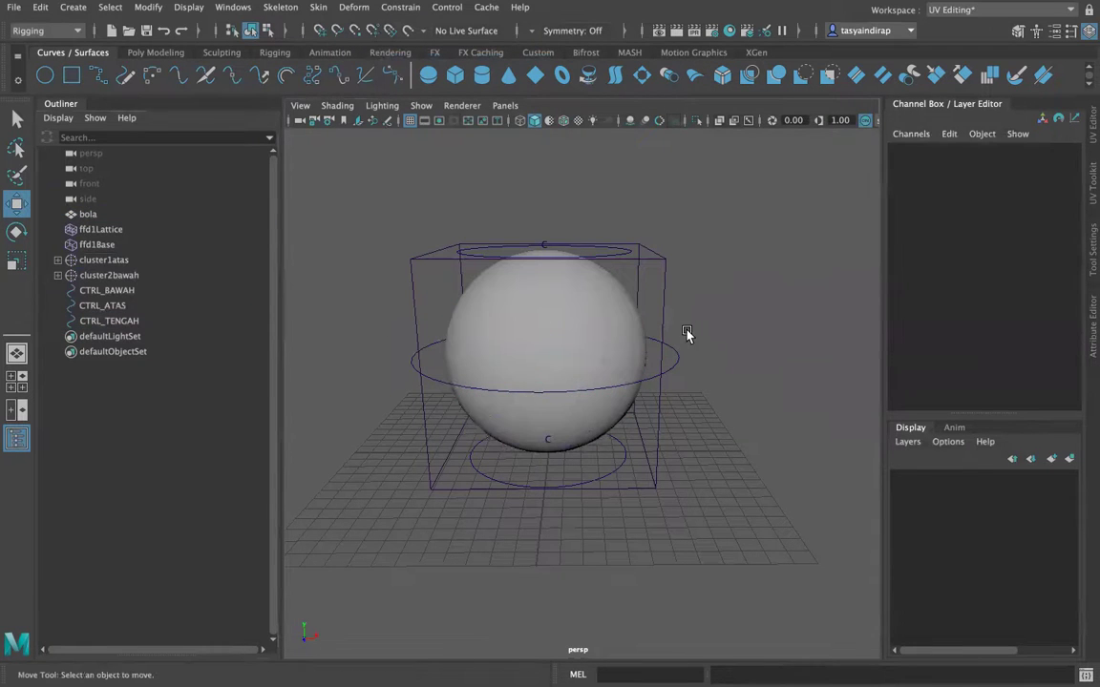
Parent-constrain the bola sphere to CTRL_TENGAH with maintained offset, all translate and rotate axes and weight 1.
{"action": "left_click", "coordinate": [648, 383]}
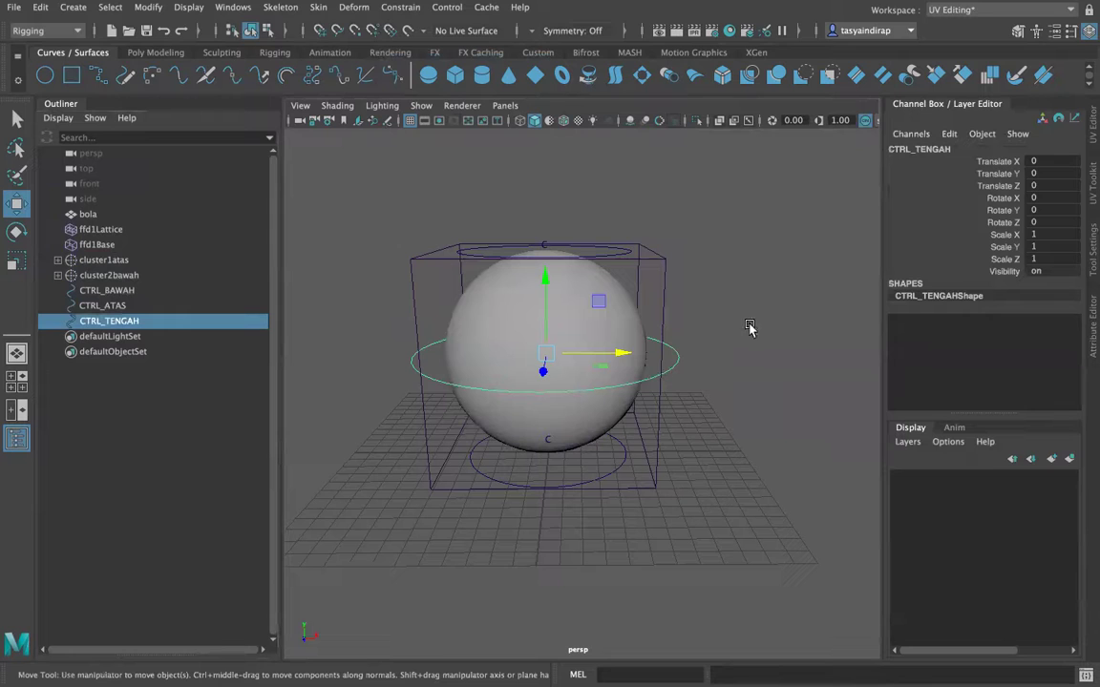
{"action": "left_click", "coordinate": [506, 306], "text": "shift"}
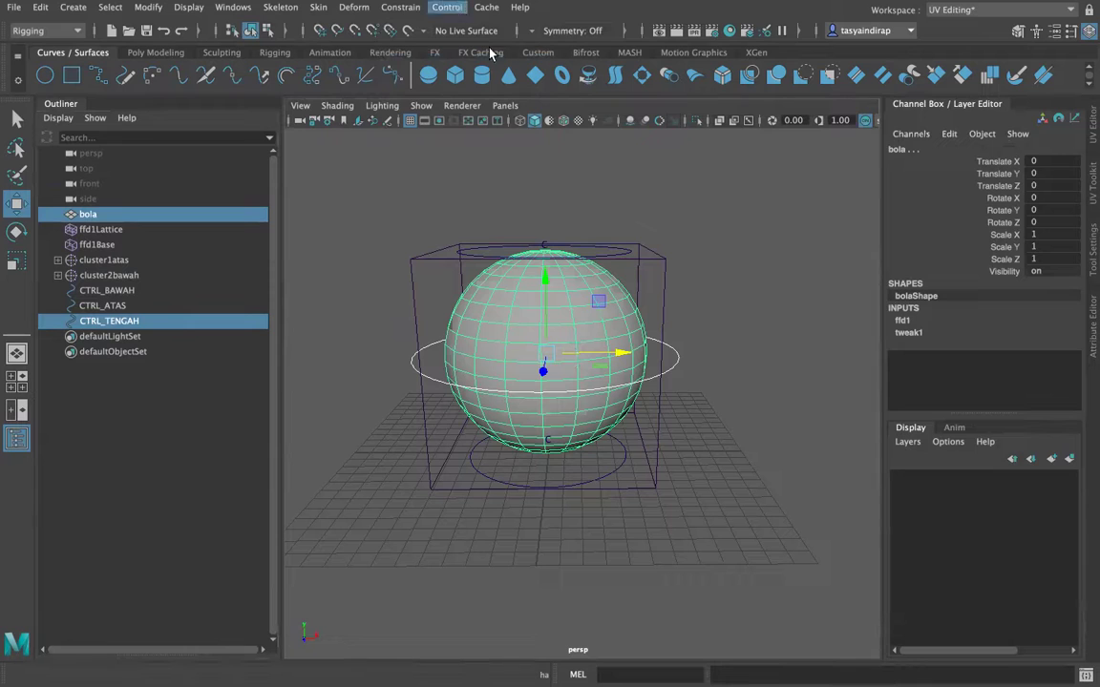
{"action": "left_click", "coordinate": [398, 8]}
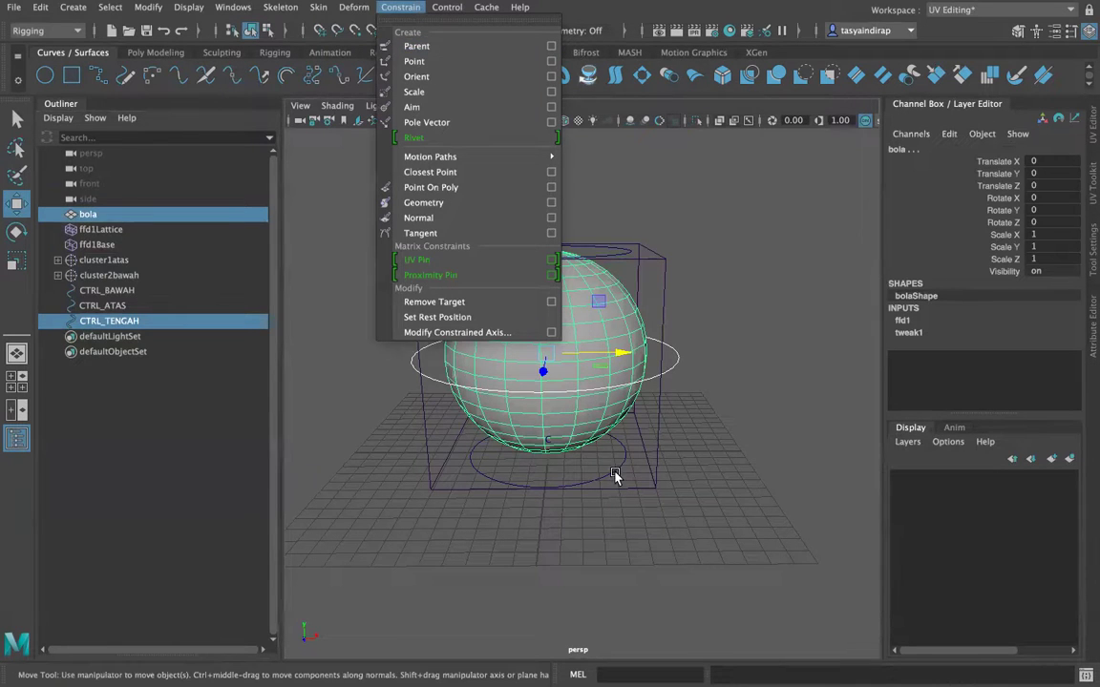
{"action": "left_click", "coordinate": [643, 235]}
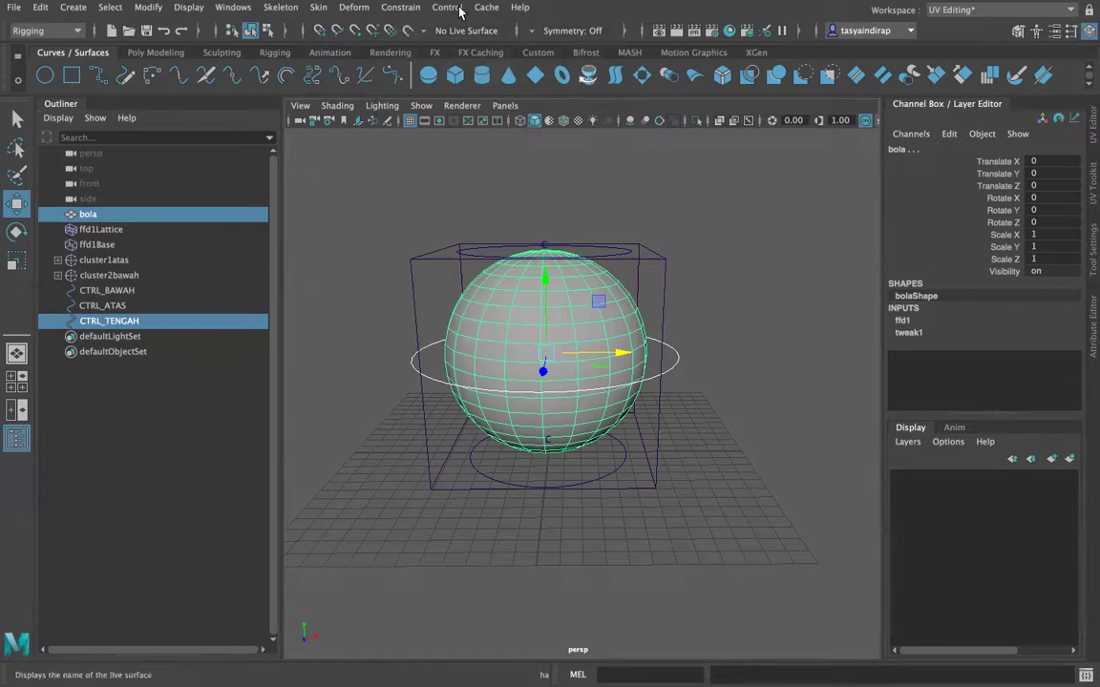
{"action": "left_click", "coordinate": [398, 8]}
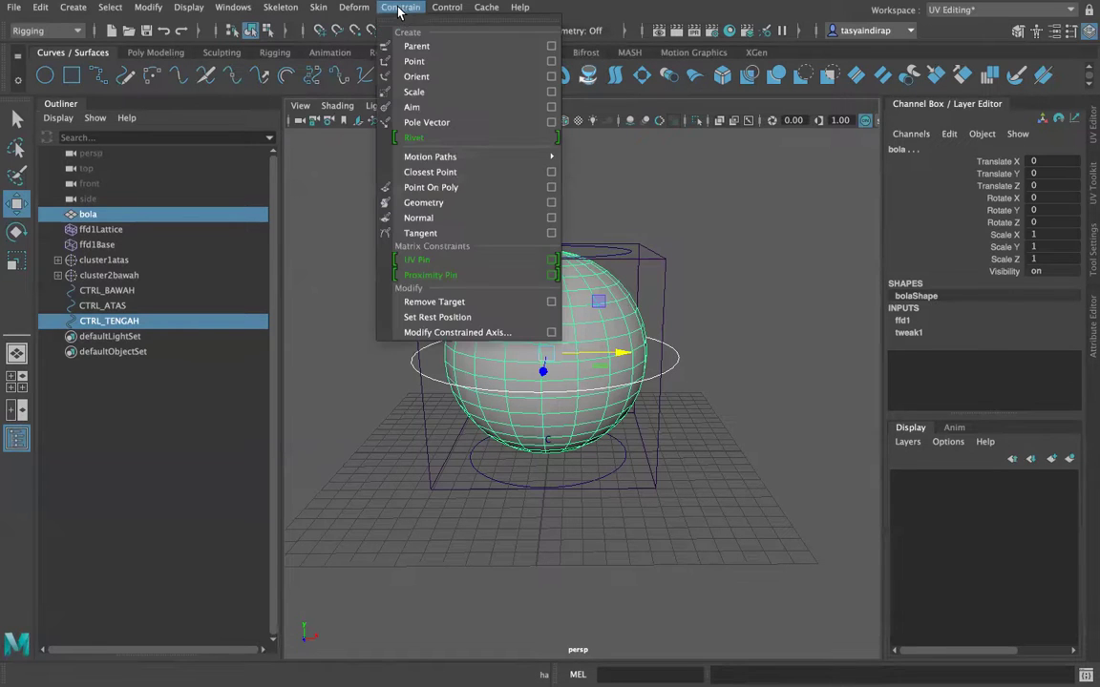
{"action": "left_click", "coordinate": [551, 47]}
{"action": "left_click", "coordinate": [800, 410]}
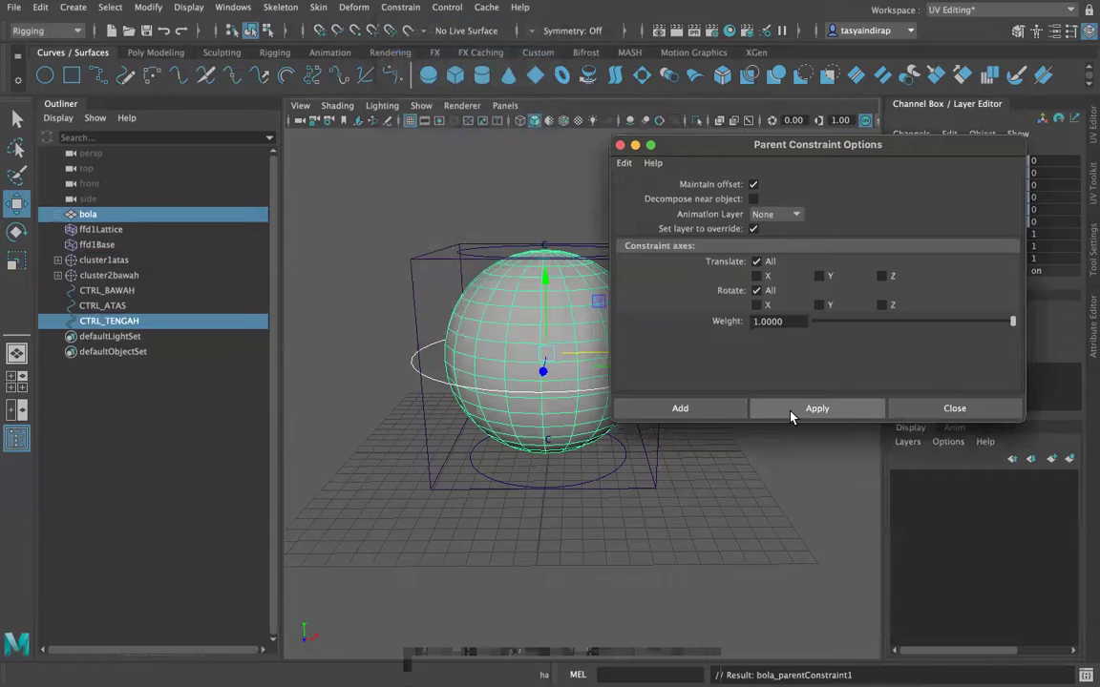
{"action": "left_click", "coordinate": [620, 144]}
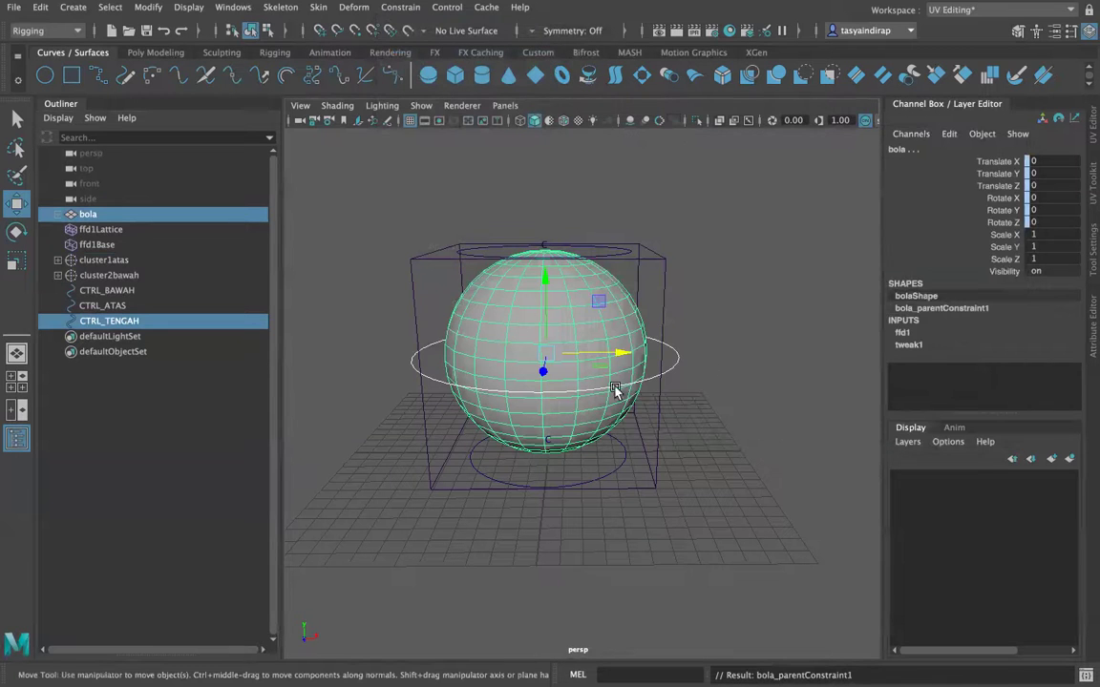
Scale-constrain the bola sphere to CTRL_TENGAH with maintained offset, all axes and weight 1.
{"action": "left_click", "coordinate": [355, 7]}
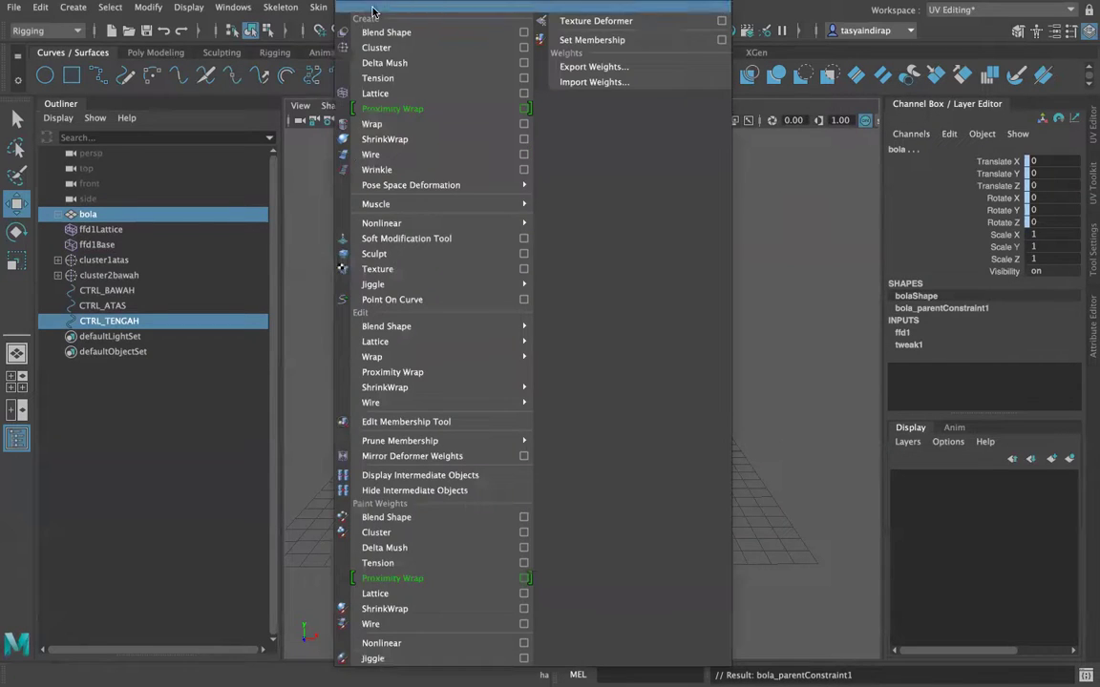
{"action": "left_click", "coordinate": [353, 9]}
{"action": "left_click", "coordinate": [399, 8]}
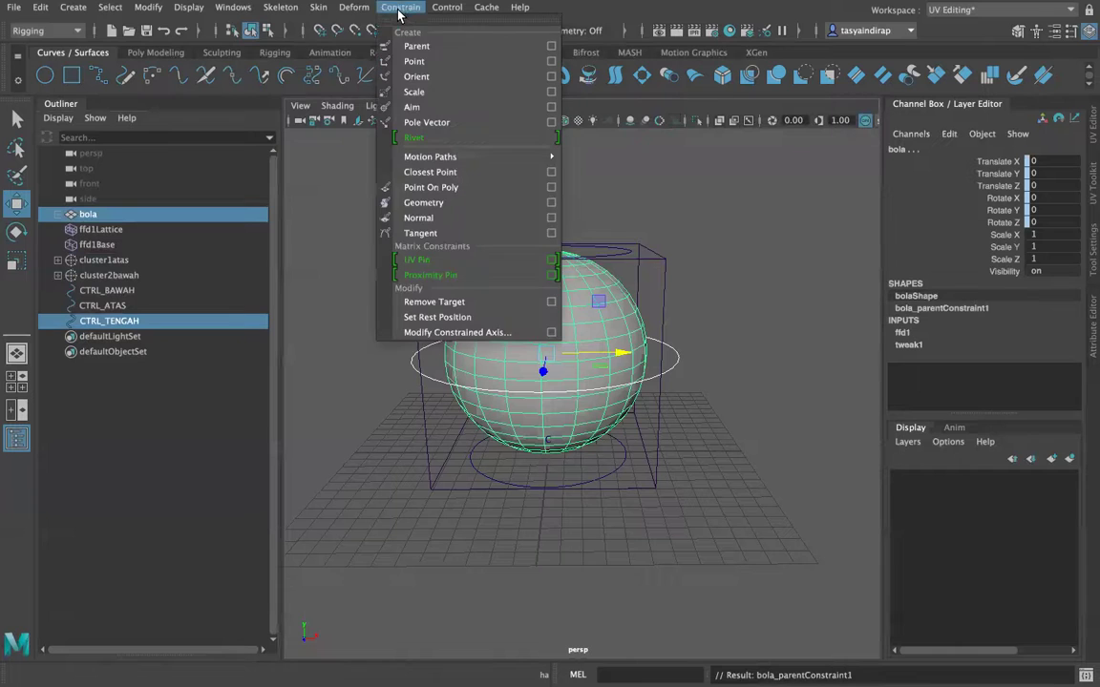
{"action": "left_click", "coordinate": [553, 92]}
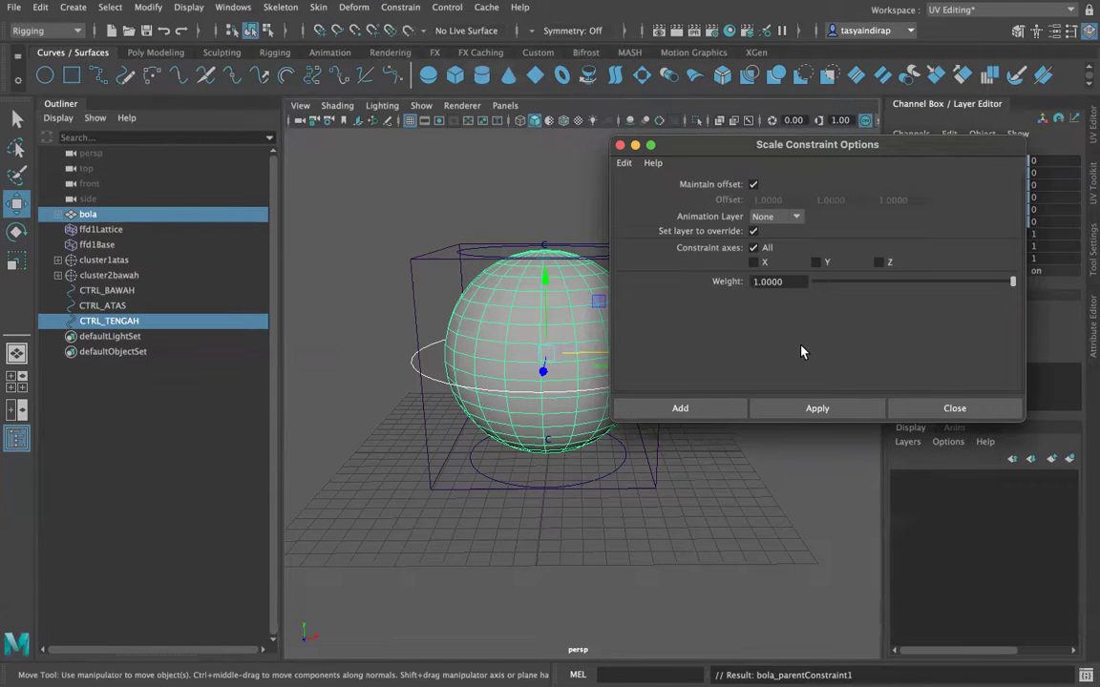
{"action": "left_click", "coordinate": [809, 409]}
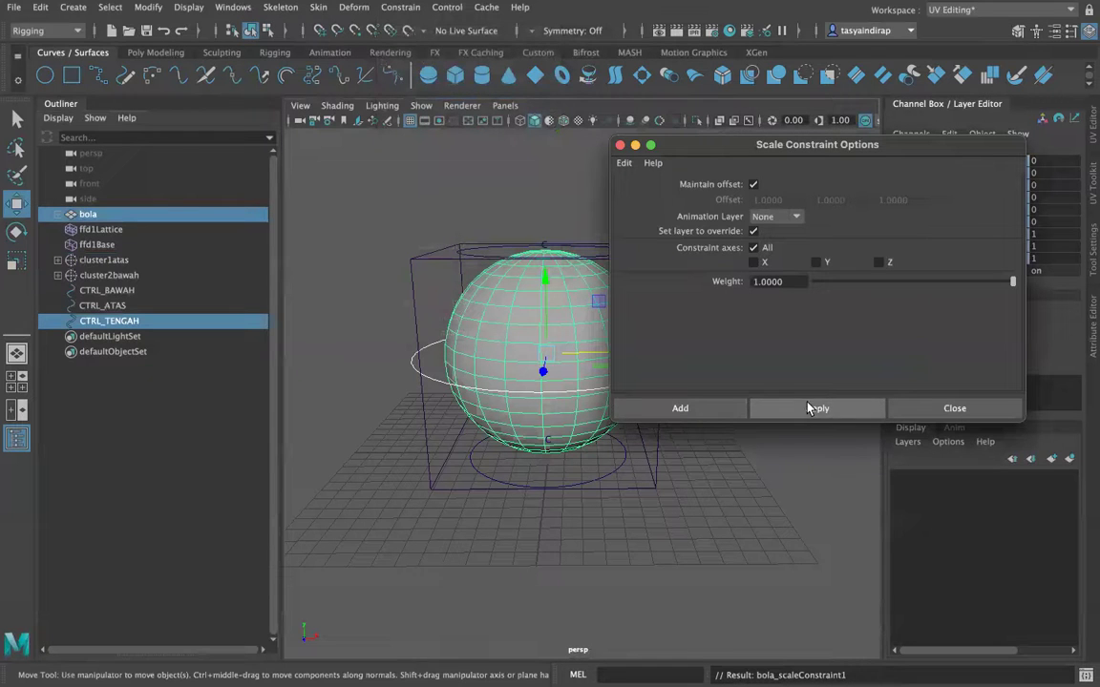
{"action": "left_click", "coordinate": [620, 145]}
Test scaling CTRL_TENGAH and bola together uniformly by about 1.69, and undo the scaling.
{"action": "mouse_move", "coordinate": [781, 368]}
{"action": "left_mouse_down", "text": "alt"}
{"action": "mouse_move", "coordinate": [729, 351]}
{"action": "mouse_move", "coordinate": [786, 368]}
{"action": "left_mouse_up", "text": "alt"}
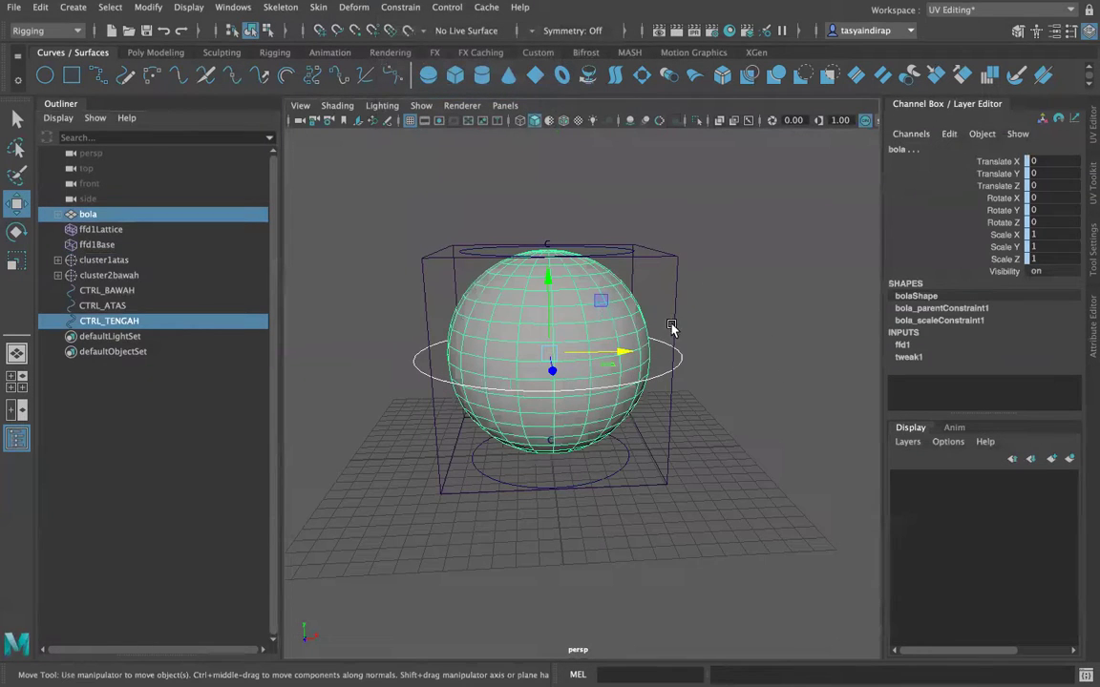
{"action": "key", "text": "r"}
{"action": "left_click_drag", "start_coordinate": [553, 365], "coordinate": [682, 349]}
{"action": "key", "text": "ctrl+z"}
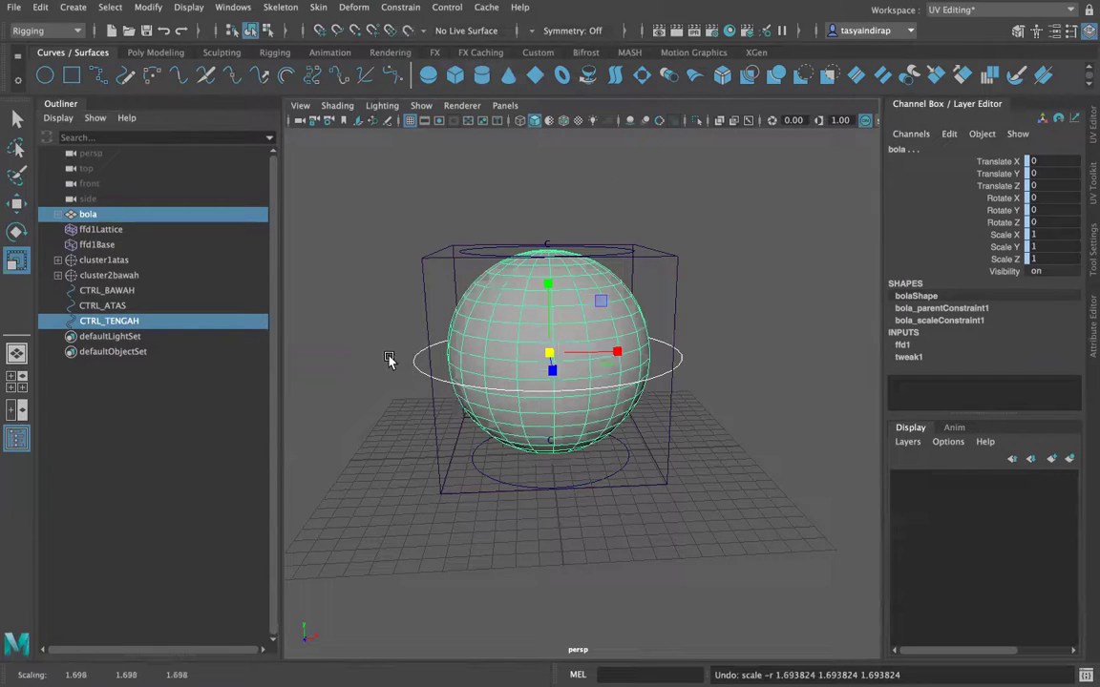
Test the upper control CTRL_ATAS by raising it along Y, undo the move and clear the selection.
{"action": "left_click", "coordinate": [626, 256]}
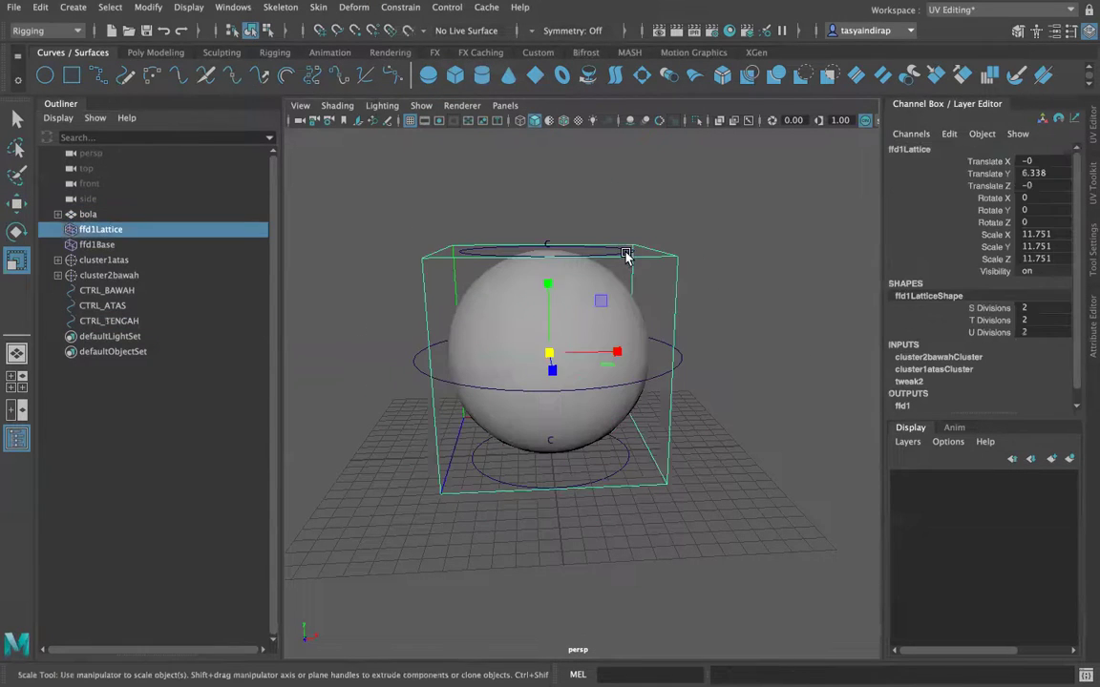
{"action": "left_click", "coordinate": [736, 265]}
{"action": "left_click_drag", "start_coordinate": [736, 265], "coordinate": [643, 289], "text": "alt"}
{"action": "left_click", "coordinate": [616, 285]}
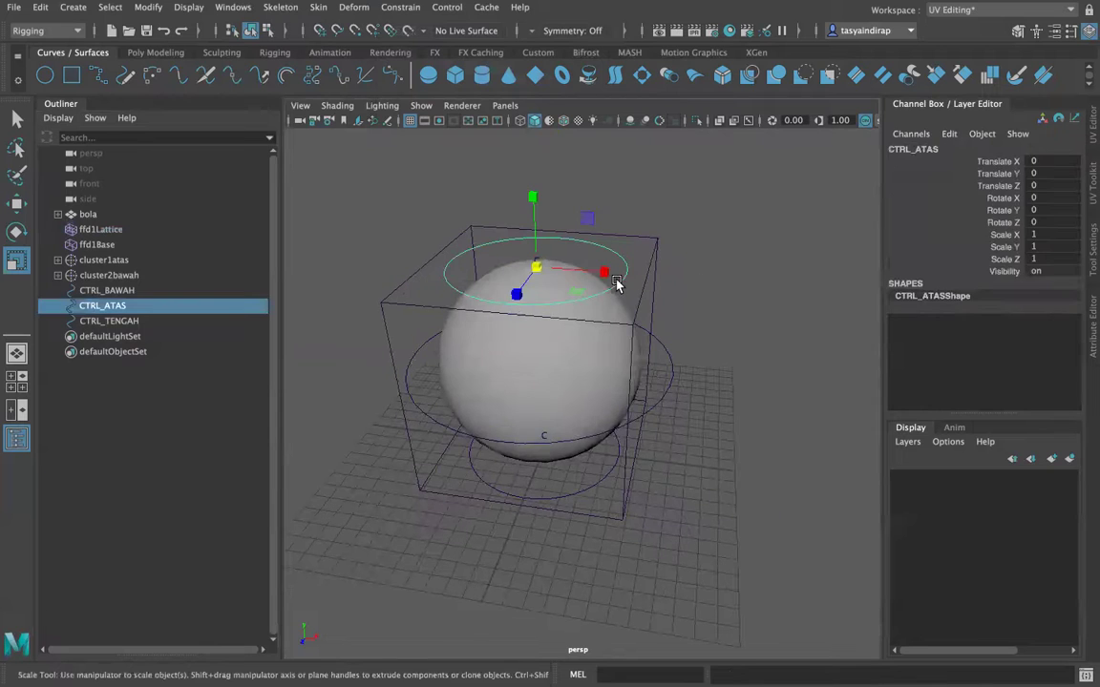
{"action": "key", "text": "w"}
{"action": "left_click_drag", "start_coordinate": [533, 210], "coordinate": [533, 172]}
{"action": "key", "text": "ctrl+z"}
{"action": "left_click_drag", "start_coordinate": [761, 326], "coordinate": [786, 326], "text": "alt"}
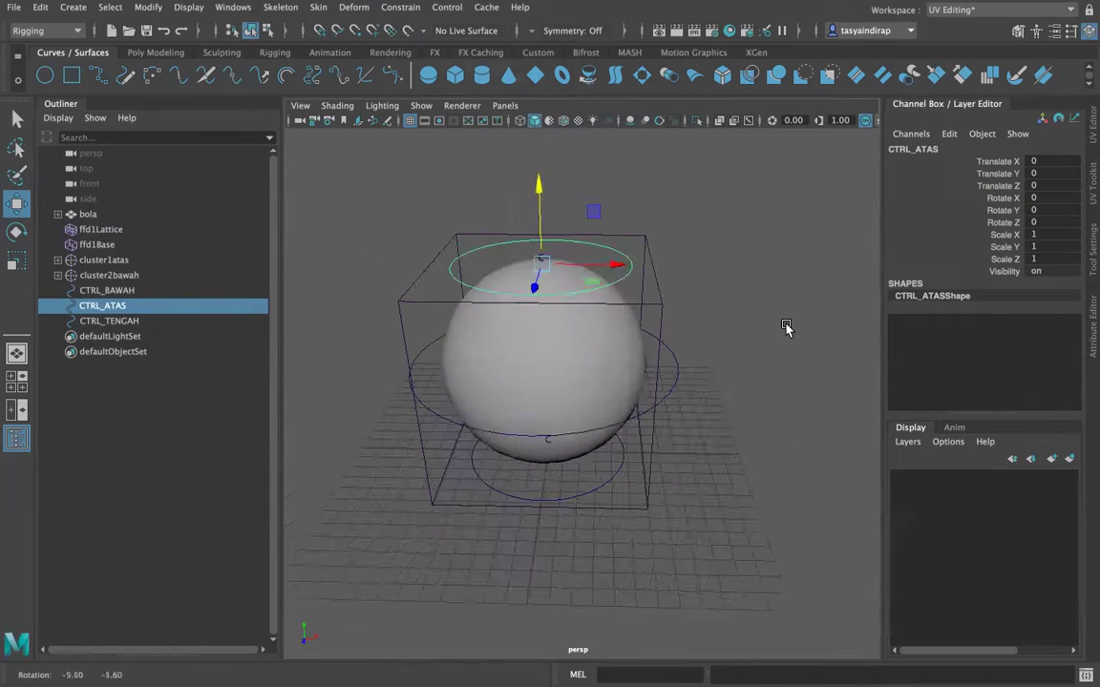
{"action": "left_click", "coordinate": [728, 312]}
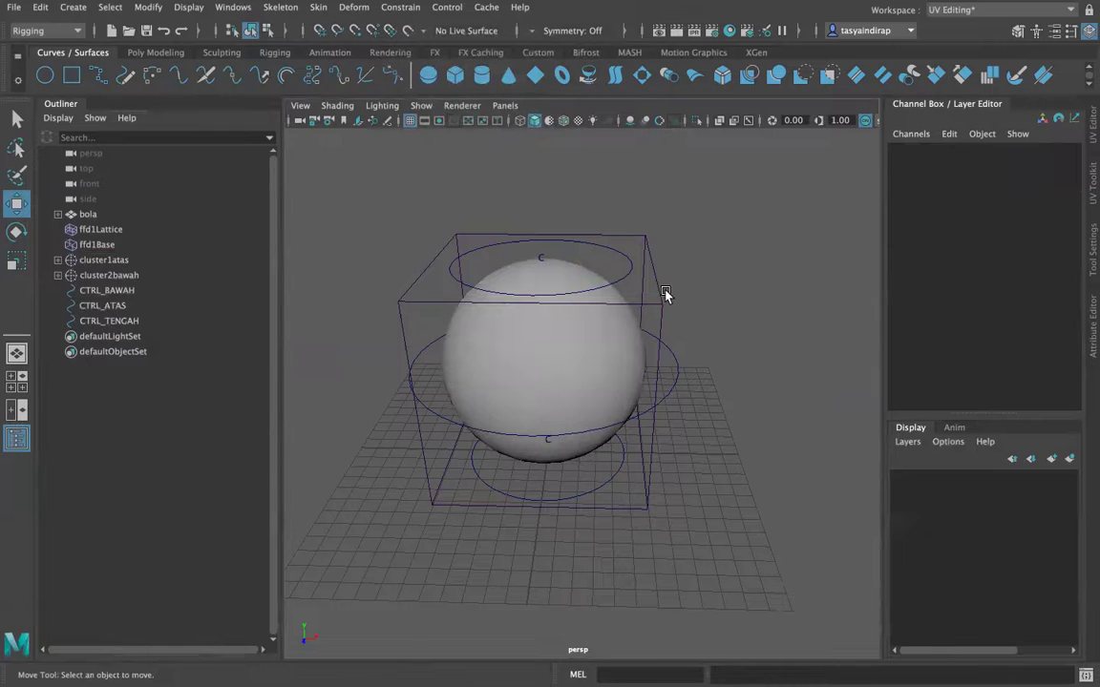
Test moving the bola sphere itself about -1.05 along X, undo the move and clear the selection.
{"action": "left_click", "coordinate": [666, 302]}
{"action": "left_click", "coordinate": [612, 338]}
{"action": "mouse_move", "coordinate": [611, 370]}
{"action": "left_mouse_down"}
{"action": "mouse_move", "coordinate": [675, 374]}
{"action": "mouse_move", "coordinate": [601, 373]}
{"action": "left_mouse_up"}
{"action": "key", "text": "ctrl+z"}
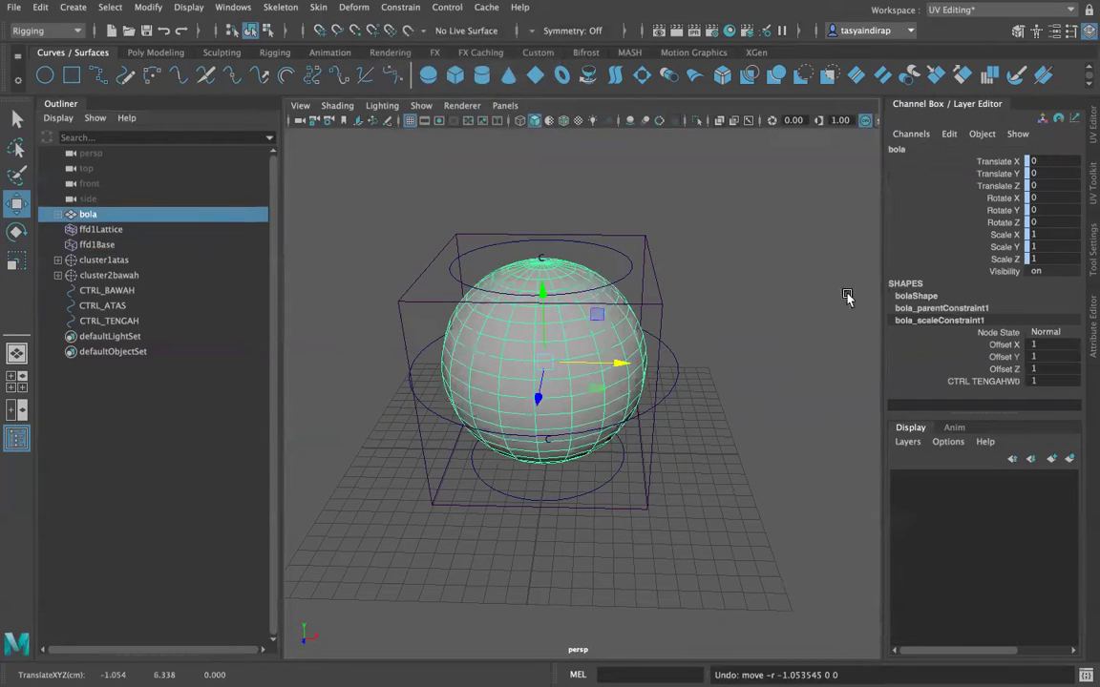
{"action": "left_click", "coordinate": [756, 252]}
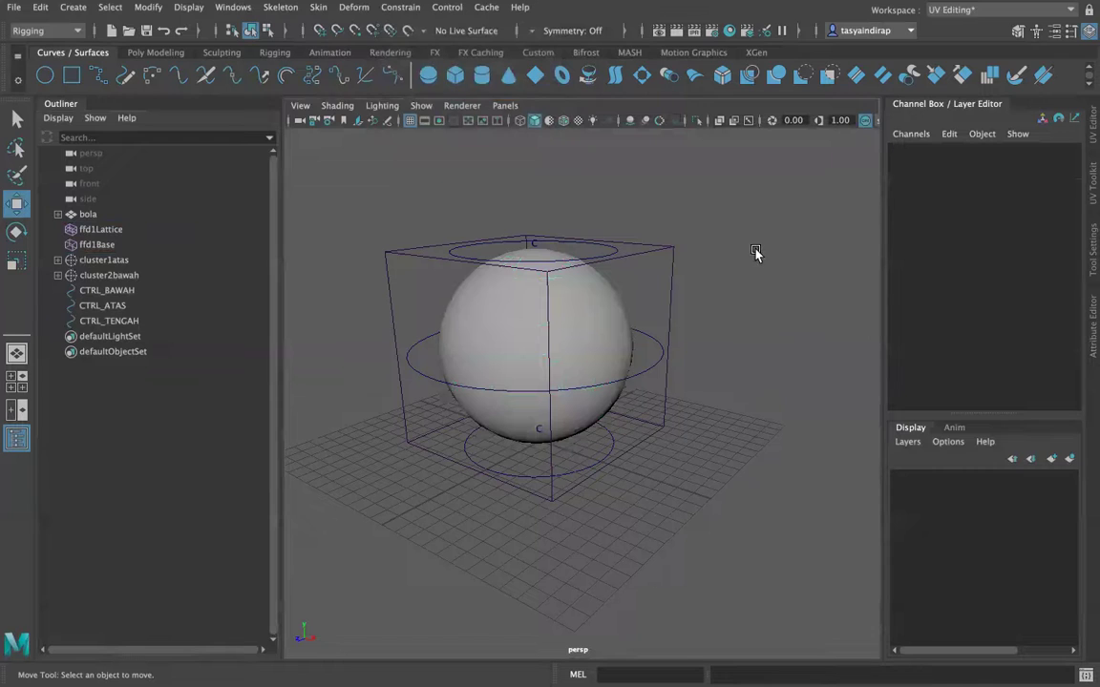
{"action": "left_click", "coordinate": [506, 303]}
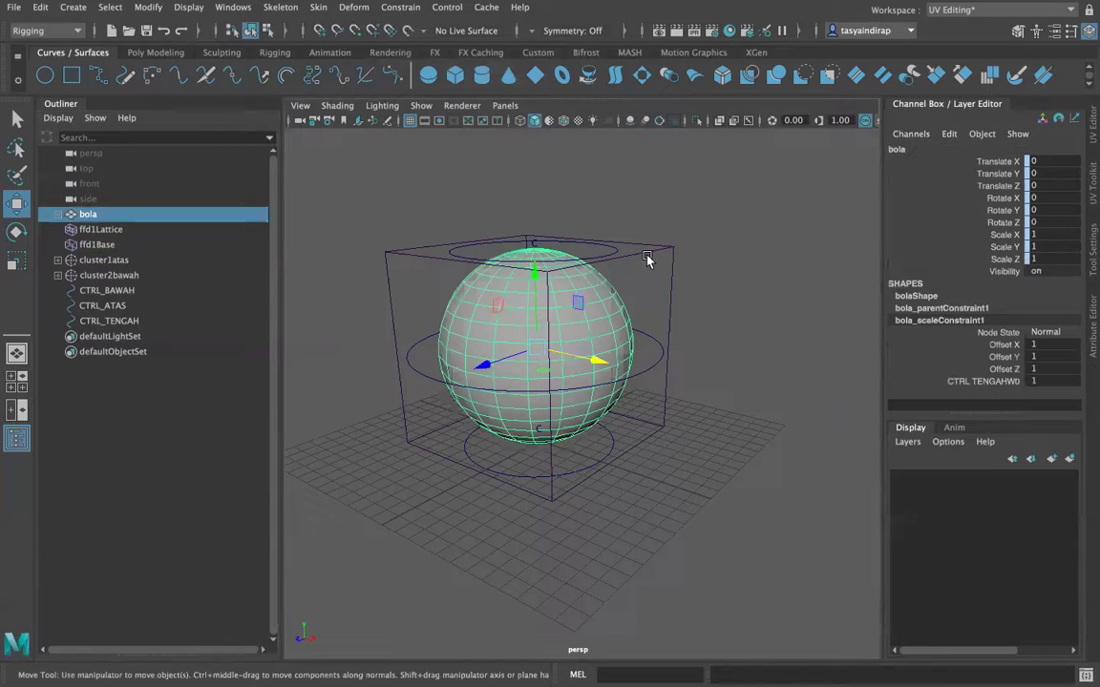
{"action": "left_click", "coordinate": [730, 240]}
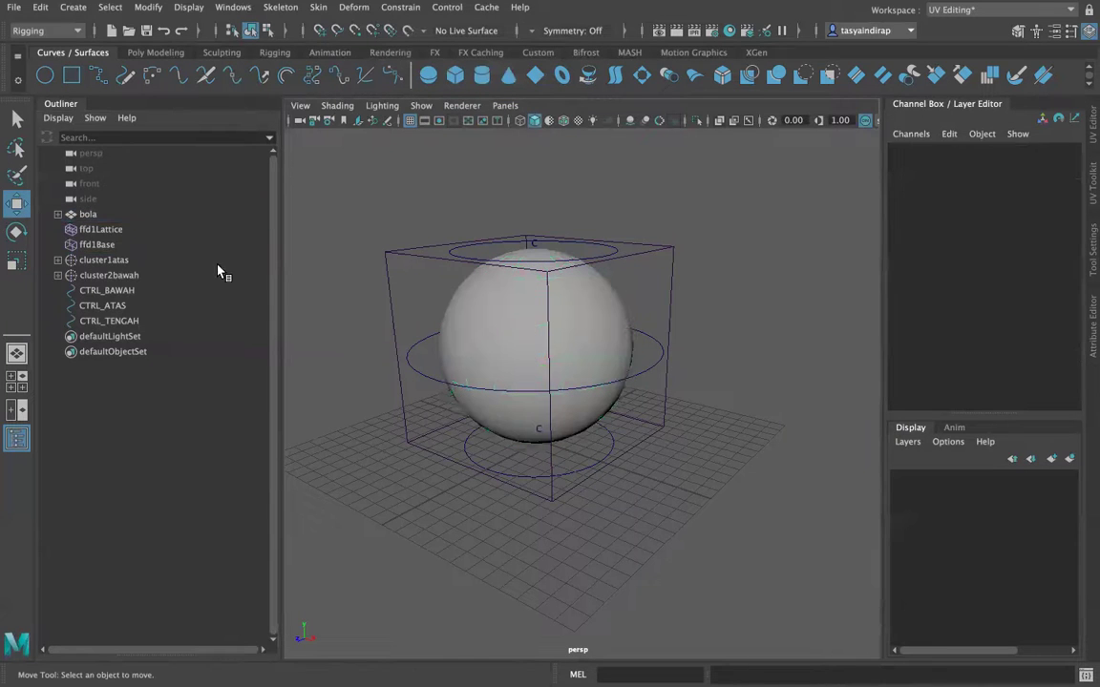
Parent CTRL_BAWAH and CTRL_ATAS under CTRL_TENGAH in the hierarchy and clear the selection.
{"action": "left_click", "coordinate": [105, 295]}
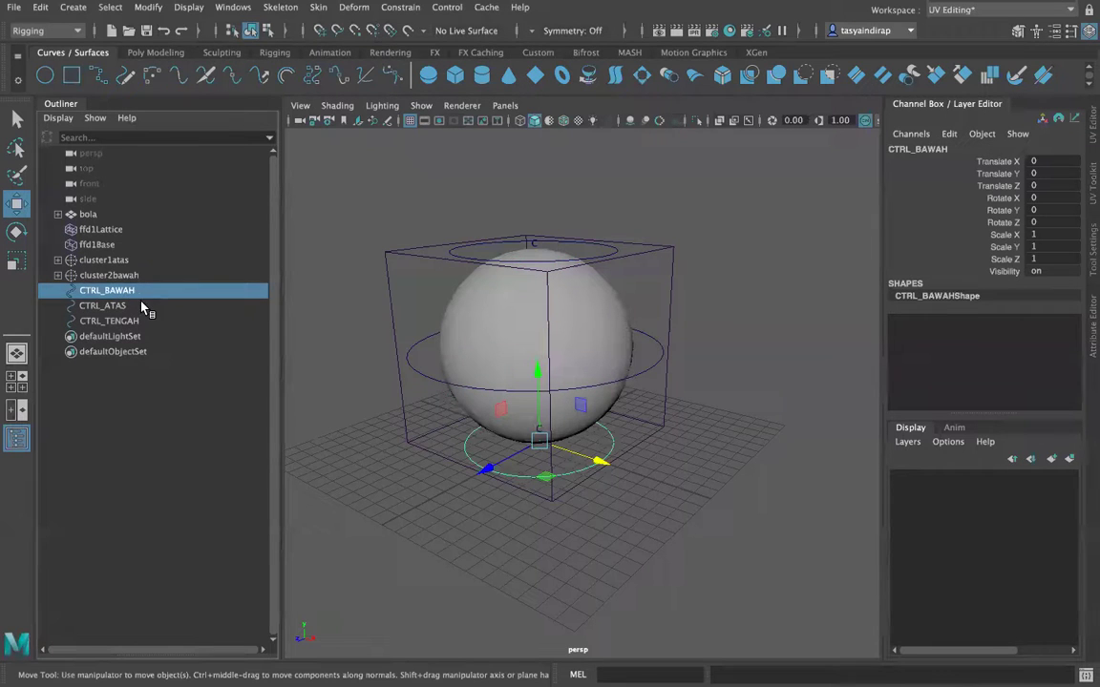
{"action": "left_click", "coordinate": [141, 306], "text": "ctrl"}
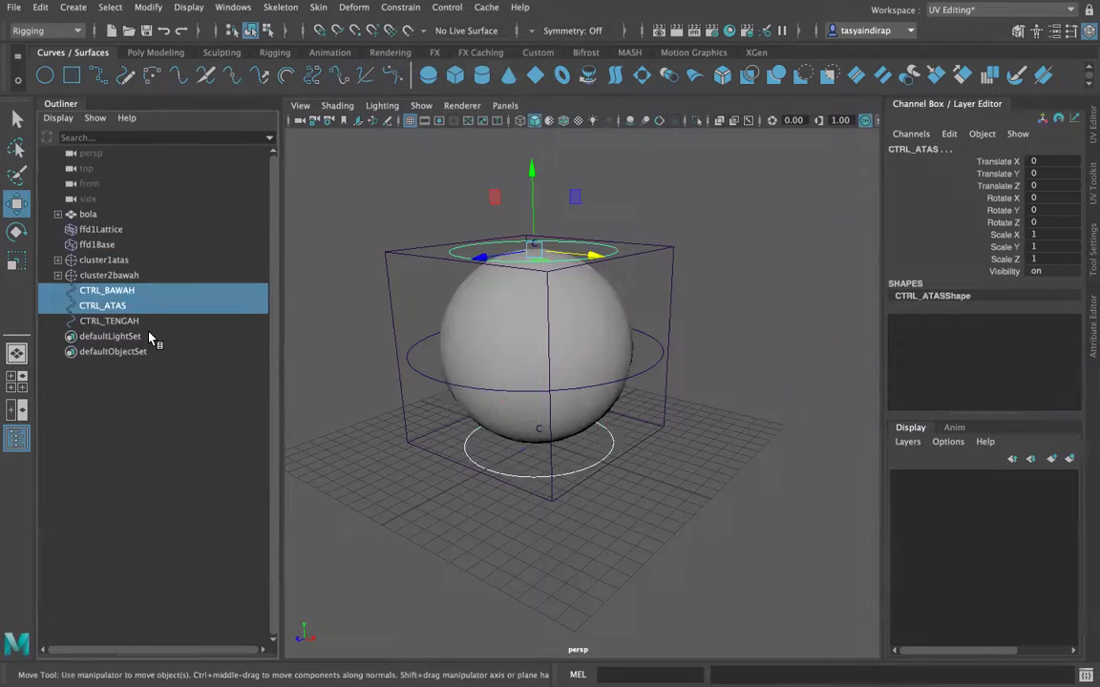
{"action": "middle_click_drag", "start_coordinate": [127, 306], "coordinate": [124, 321]}
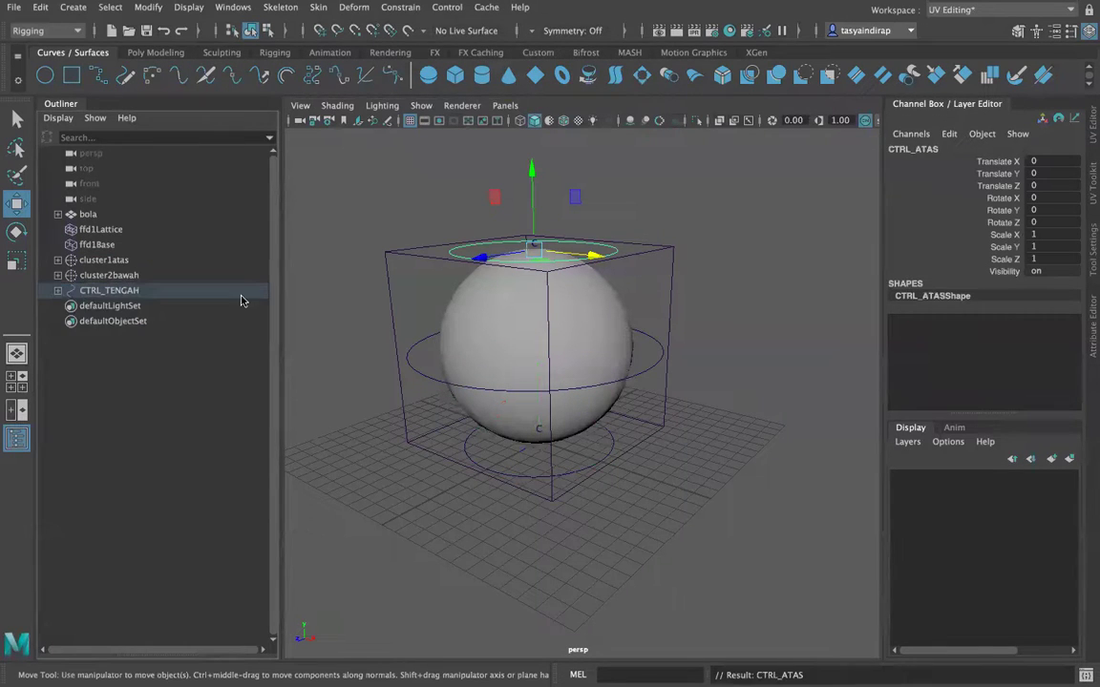
{"action": "left_click_drag", "start_coordinate": [757, 373], "coordinate": [594, 290], "text": "alt"}
{"action": "left_click", "coordinate": [534, 155]}
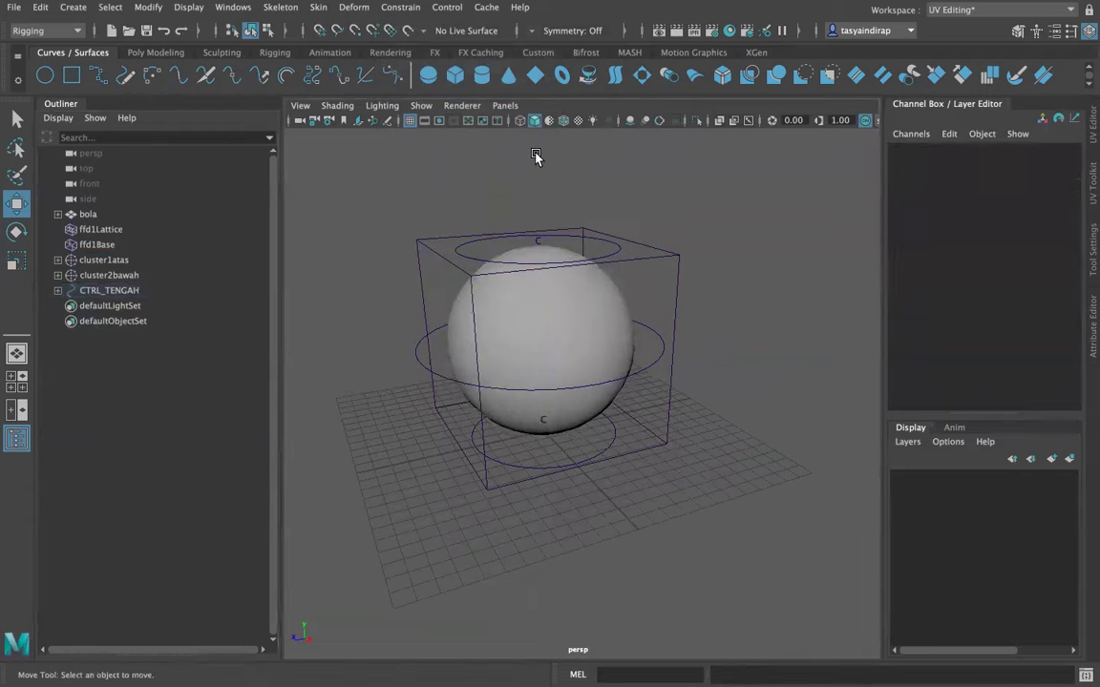
Test moving CTRL_TENGAH with its child controls along Y, undo the move and clear the selection.
{"action": "left_click", "coordinate": [173, 291]}
{"action": "mouse_move", "coordinate": [537, 265]}
{"action": "left_mouse_down"}
{"action": "mouse_move", "coordinate": [534, 236]}
{"action": "mouse_move", "coordinate": [546, 271]}
{"action": "left_mouse_up"}
{"action": "key", "text": "ctrl+z"}
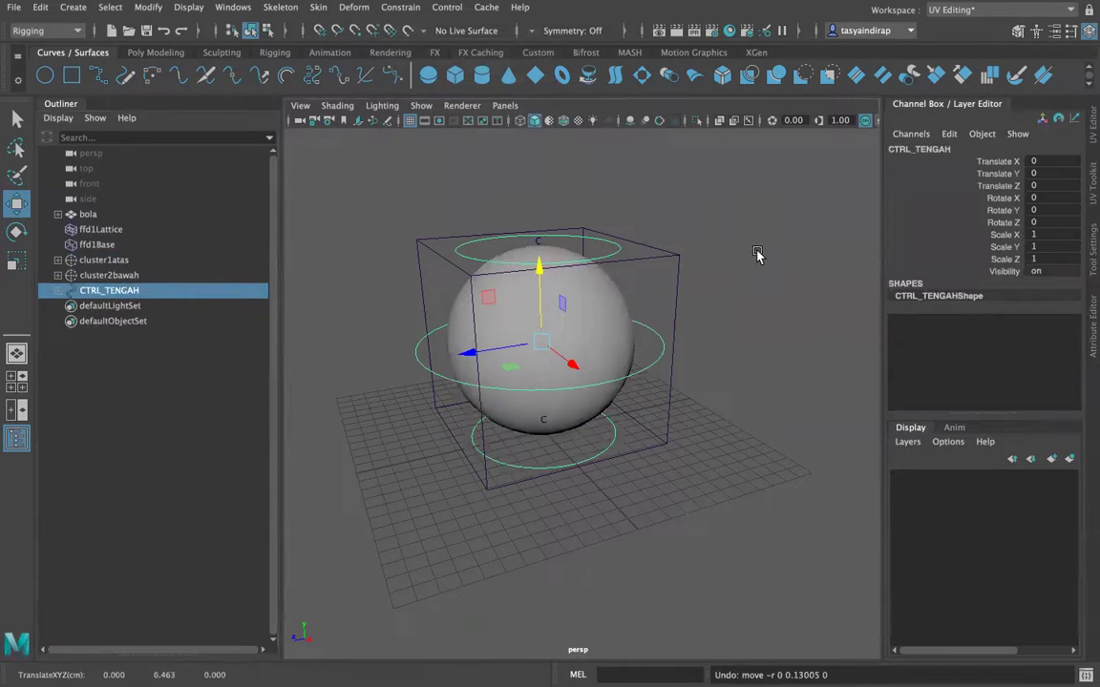
{"action": "left_click", "coordinate": [757, 253]}
Parent cluster2bawah, cluster1atas and ffd1Base under bola in the hierarchy and clear the selection.
{"action": "left_click", "coordinate": [132, 275]}
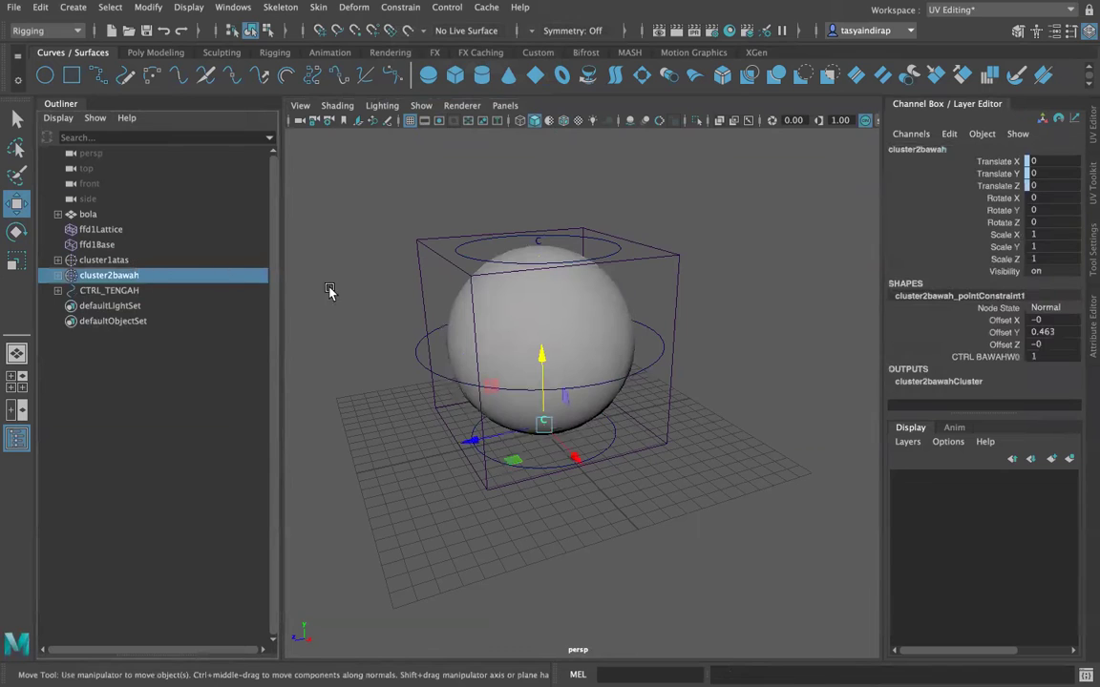
{"action": "left_click", "coordinate": [119, 262], "text": "ctrl"}
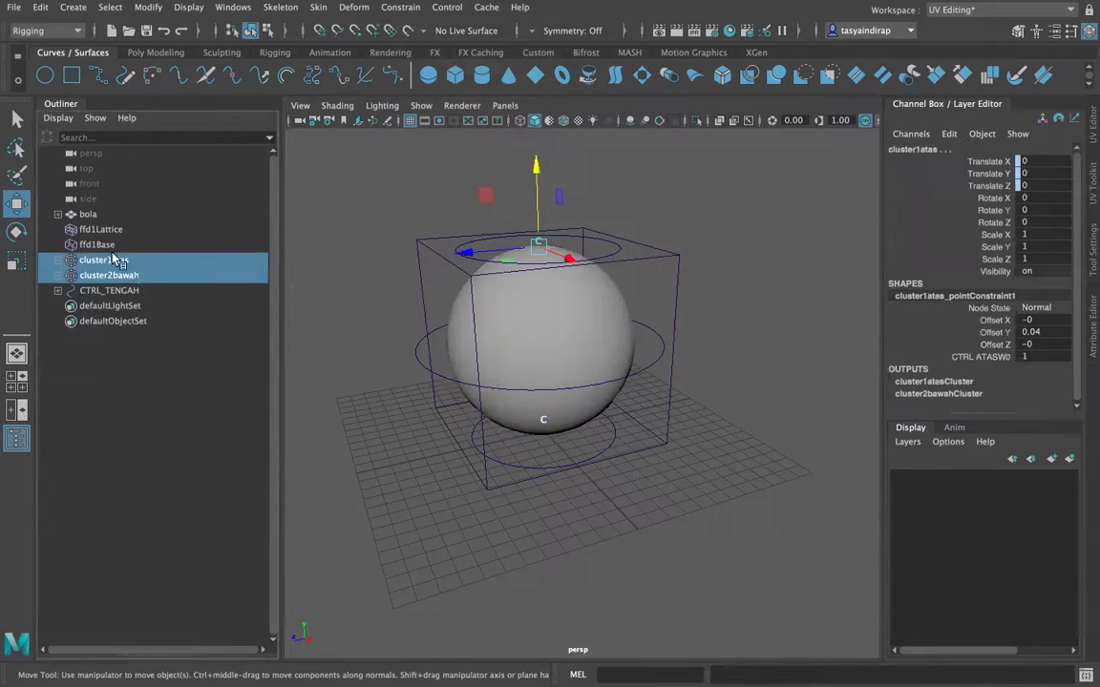
{"action": "left_click", "coordinate": [104, 247], "text": "ctrl"}
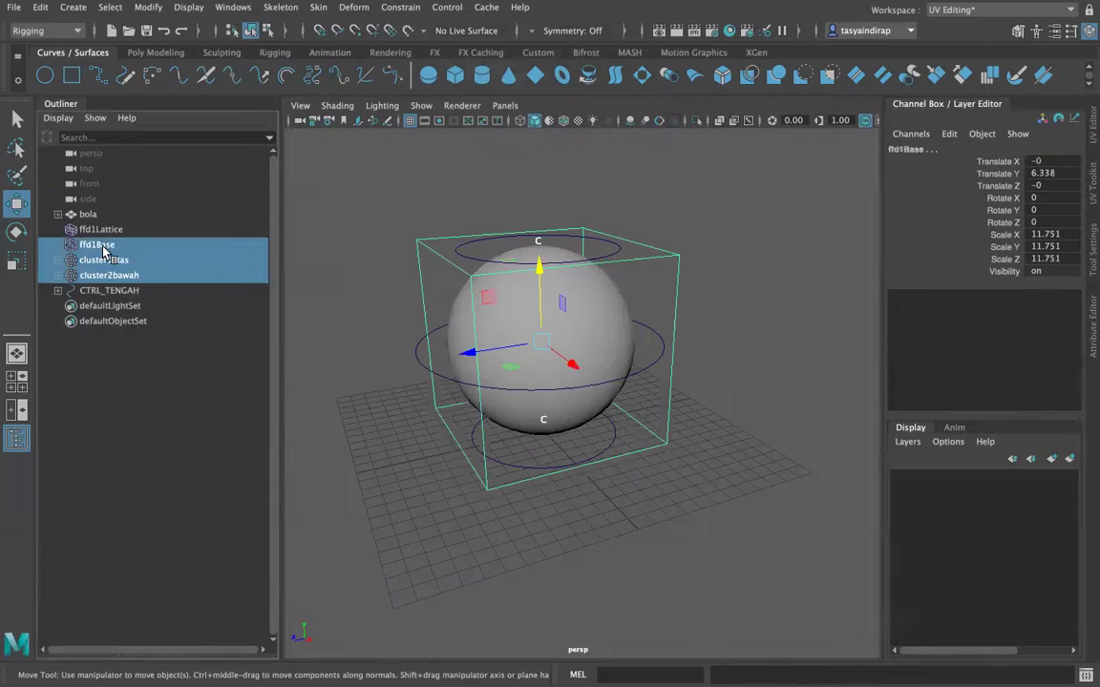
{"action": "mouse_move", "coordinate": [723, 318]}
{"action": "left_mouse_down", "text": "alt"}
{"action": "mouse_move", "coordinate": [675, 305]}
{"action": "mouse_move", "coordinate": [648, 326]}
{"action": "mouse_move", "coordinate": [731, 324]}
{"action": "mouse_move", "coordinate": [704, 305]}
{"action": "left_mouse_up", "text": "alt"}
{"action": "middle_click_drag", "start_coordinate": [99, 249], "coordinate": [87, 216]}
{"action": "left_click_drag", "start_coordinate": [716, 255], "coordinate": [749, 267], "text": "alt"}
{"action": "left_click", "coordinate": [749, 266]}
{"action": "left_click", "coordinate": [570, 277]}
{"action": "left_click", "coordinate": [754, 233]}
{"action": "left_click", "coordinate": [114, 214]}
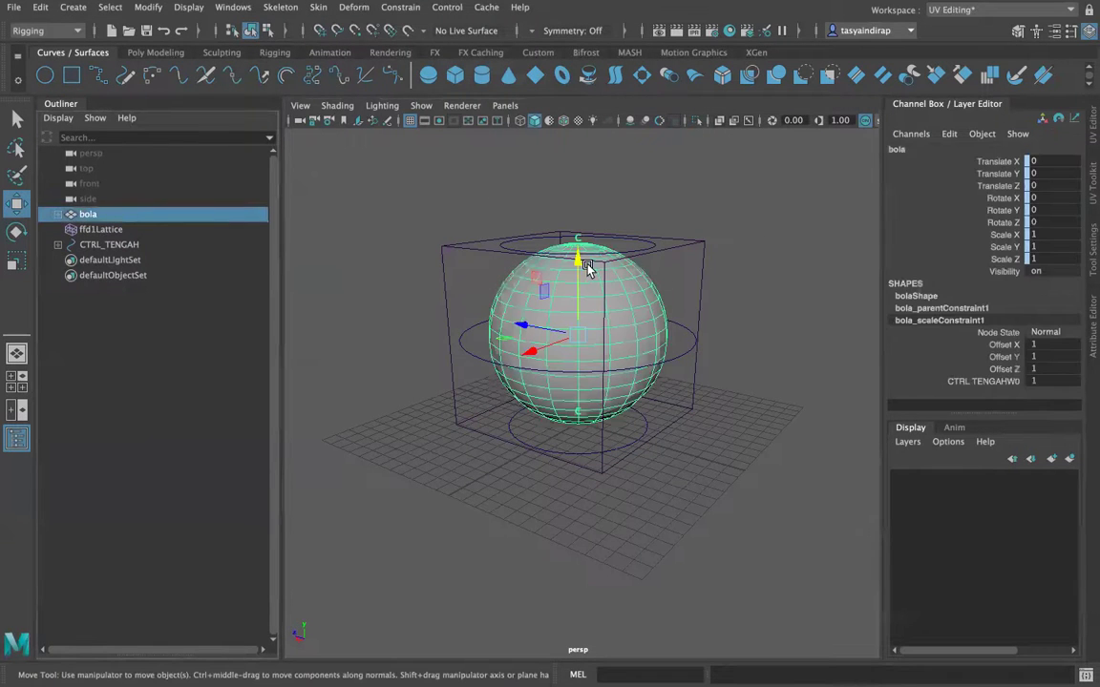
{"action": "left_click", "coordinate": [753, 241]}
{"action": "left_click", "coordinate": [570, 298]}
{"action": "left_click", "coordinate": [489, 246]}
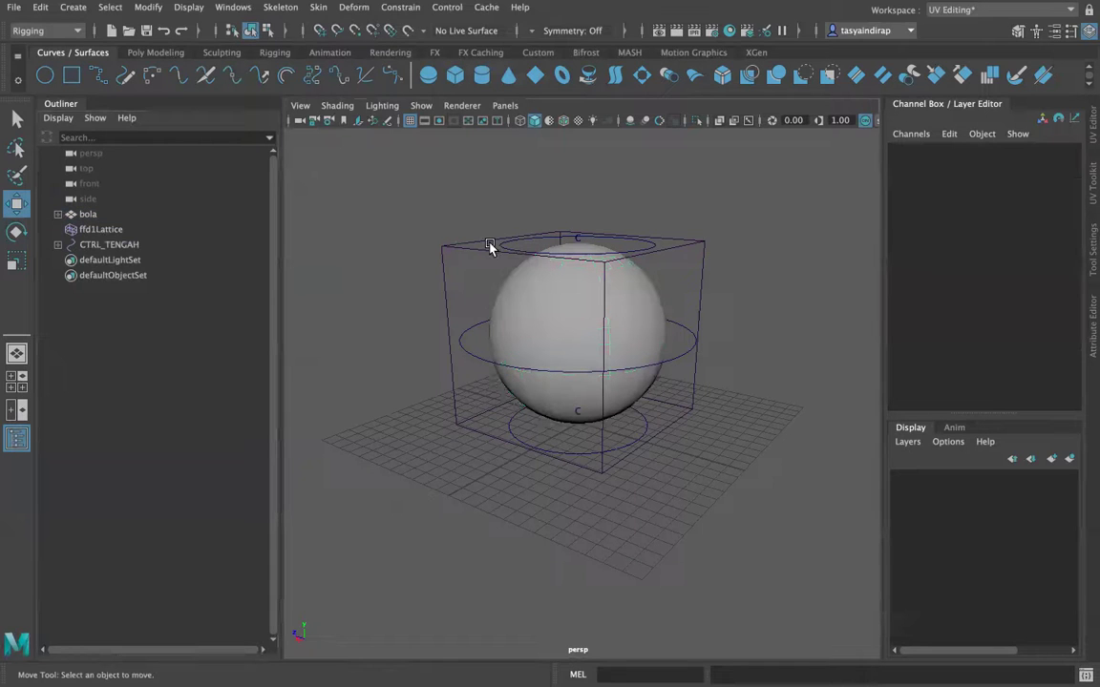
{"action": "left_click", "coordinate": [503, 291]}
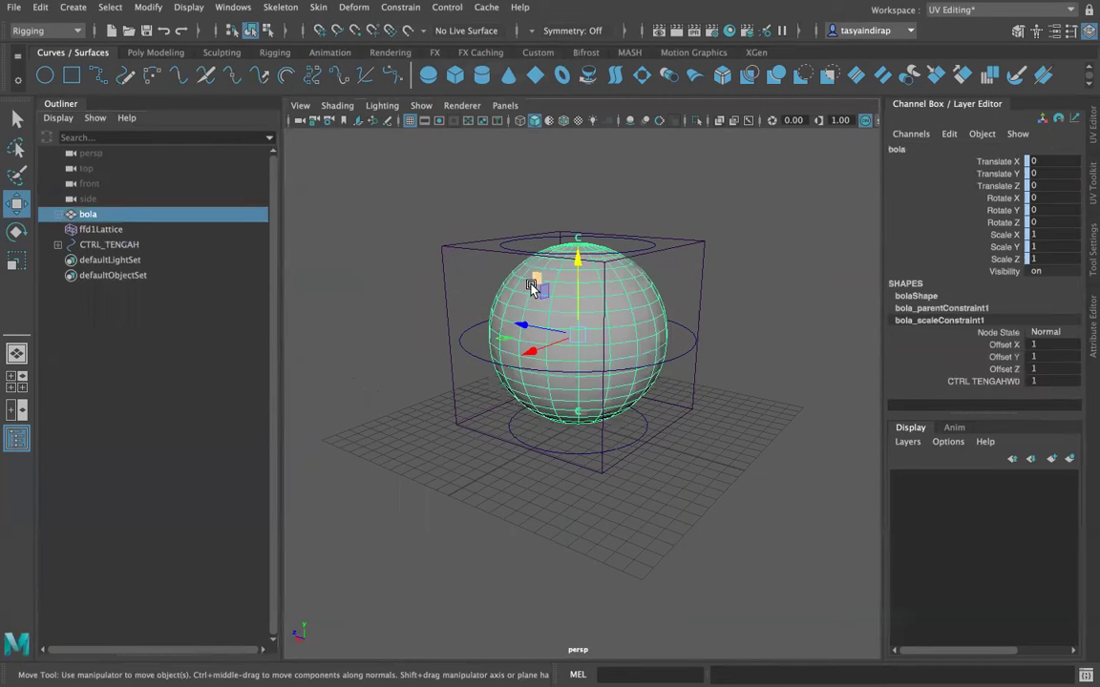
{"action": "left_click", "coordinate": [539, 218]}
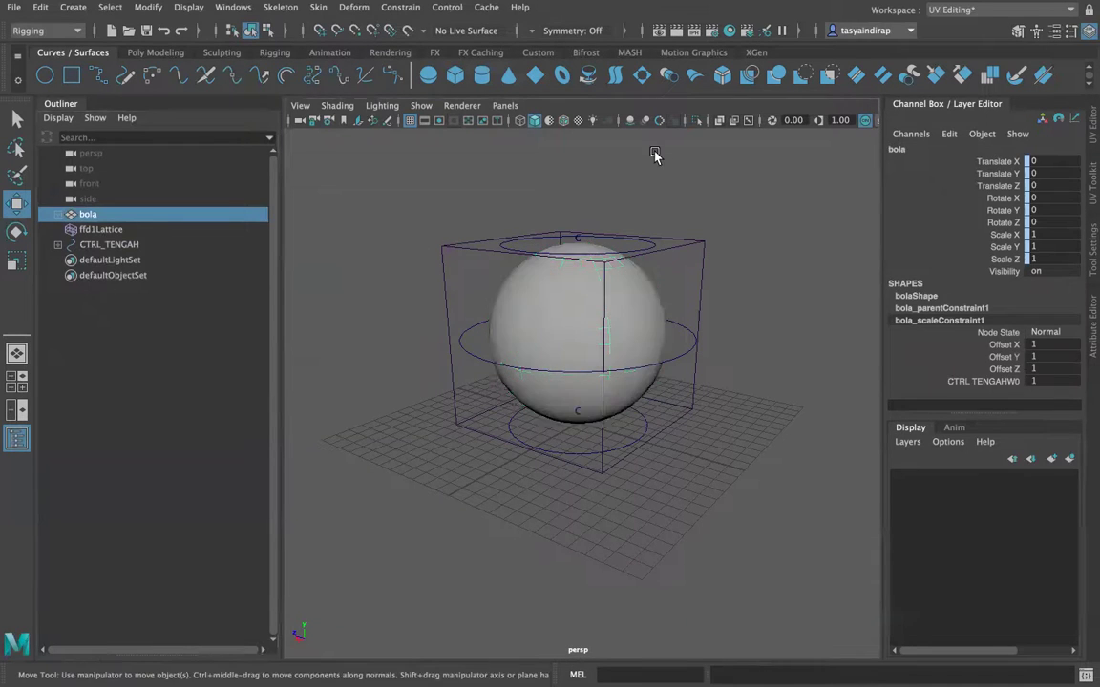
Test moving CTRL_ATAS along Y and lowering CTRL_BAWAH about 2.88 along Y, undoing each move.
{"action": "left_click", "coordinate": [561, 255]}
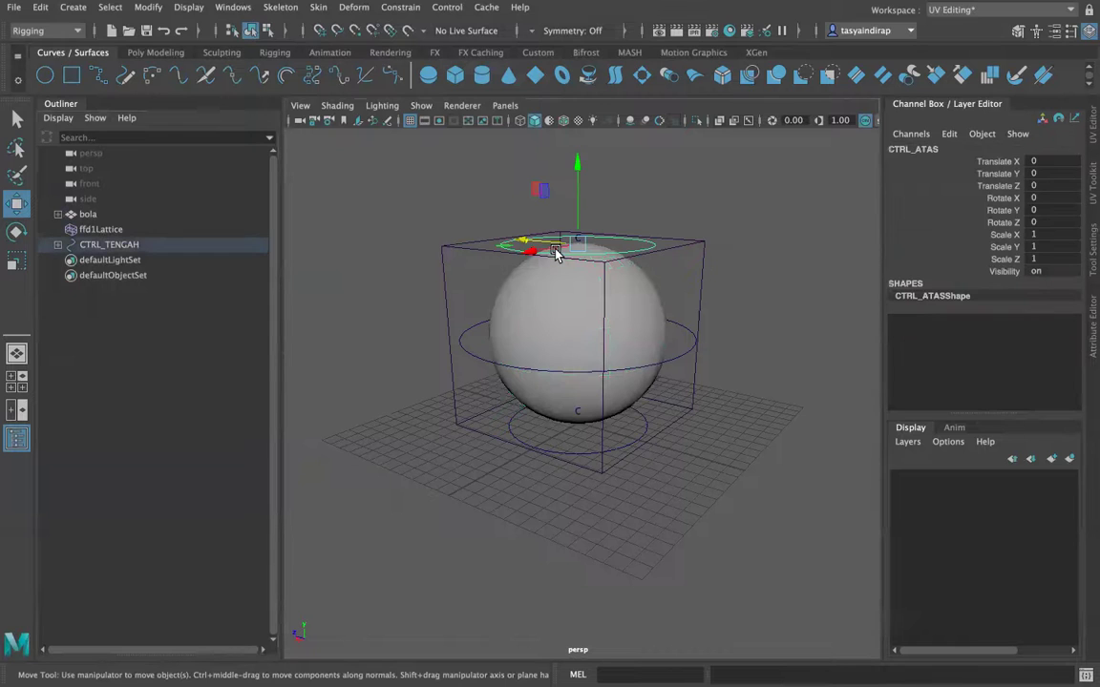
{"action": "left_click_drag", "start_coordinate": [577, 176], "coordinate": [642, 167]}
{"action": "key", "text": "ctrl+z"}
{"action": "left_click", "coordinate": [644, 430]}
{"action": "left_click_drag", "start_coordinate": [578, 361], "coordinate": [580, 420]}
{"action": "key", "text": "ctrl+z"}
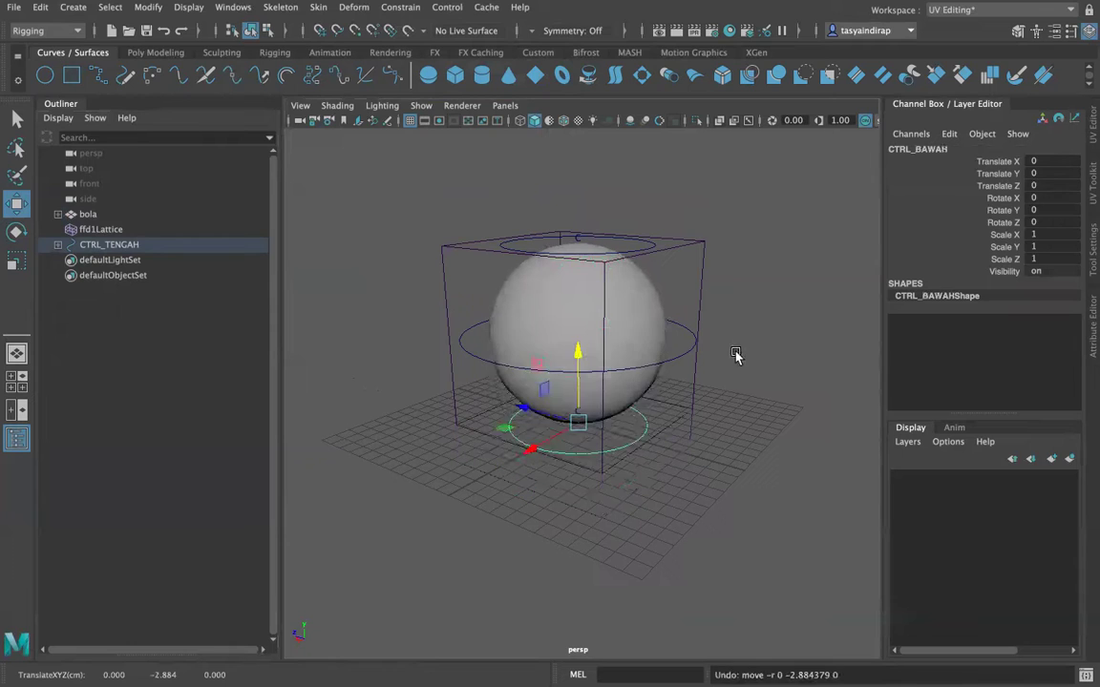
Test scaling CTRL_TENGAH to about 1.28 along X, add bola to the selection and undo the last Z scaling of about 0.56.
{"action": "left_click", "coordinate": [627, 329]}
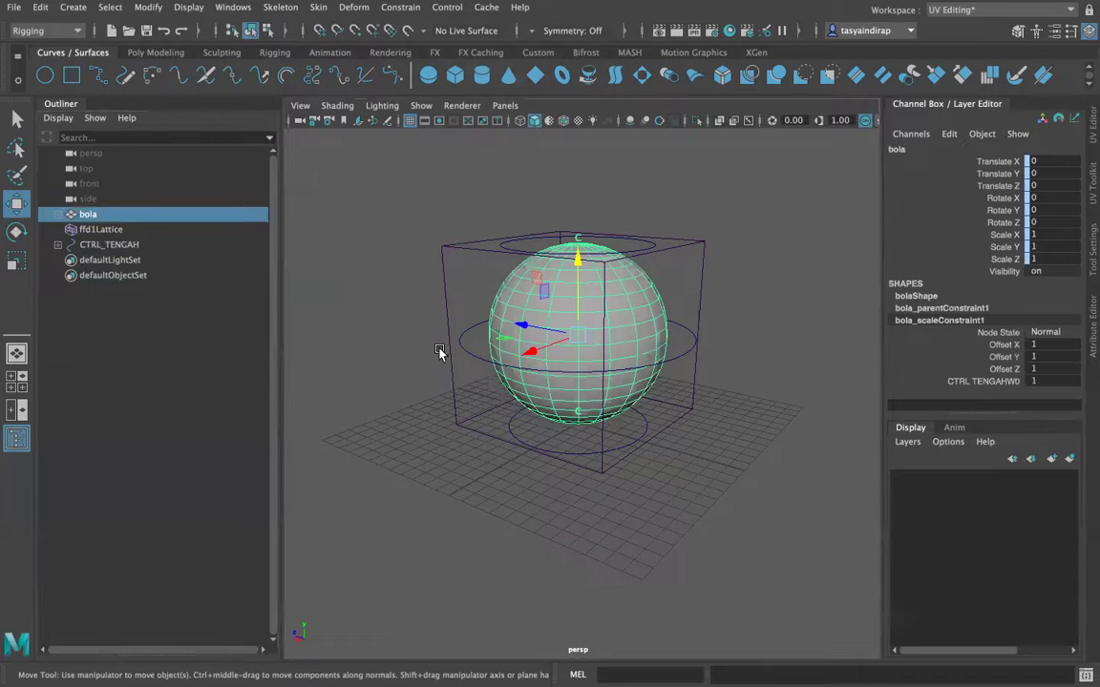
{"action": "left_click", "coordinate": [463, 349]}
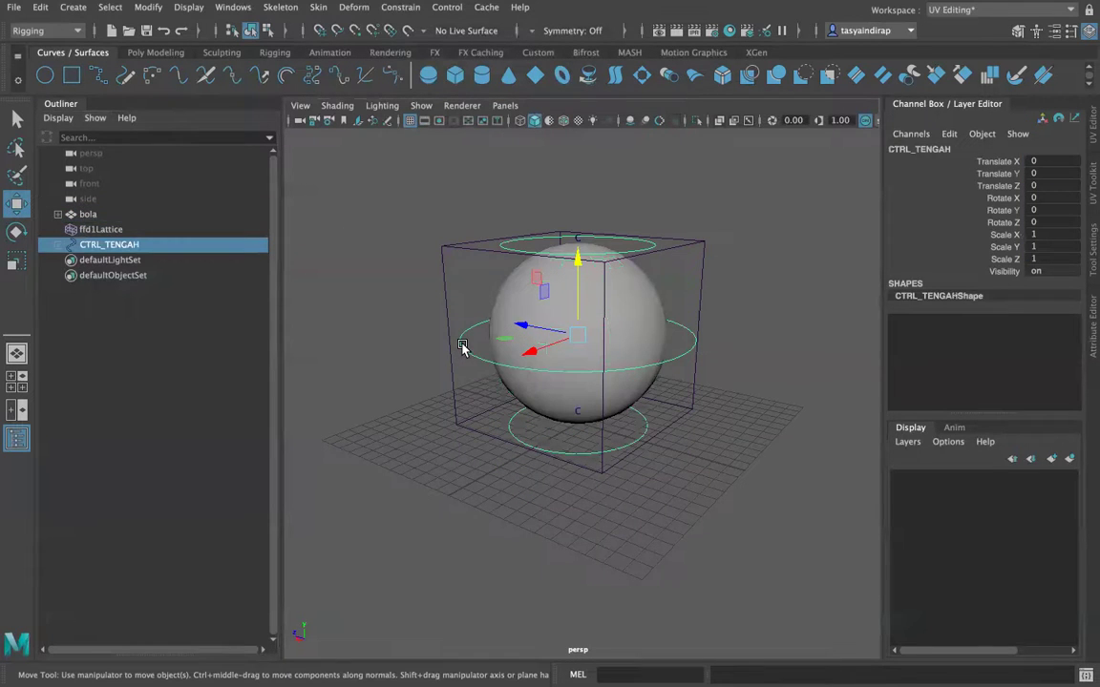
{"action": "key", "text": "r"}
{"action": "left_click_drag", "start_coordinate": [530, 351], "coordinate": [492, 329]}
{"action": "left_click", "coordinate": [566, 361], "text": "shift"}
{"action": "key", "text": "ctrl+z"}
{"action": "key", "text": "ctrl+z"}
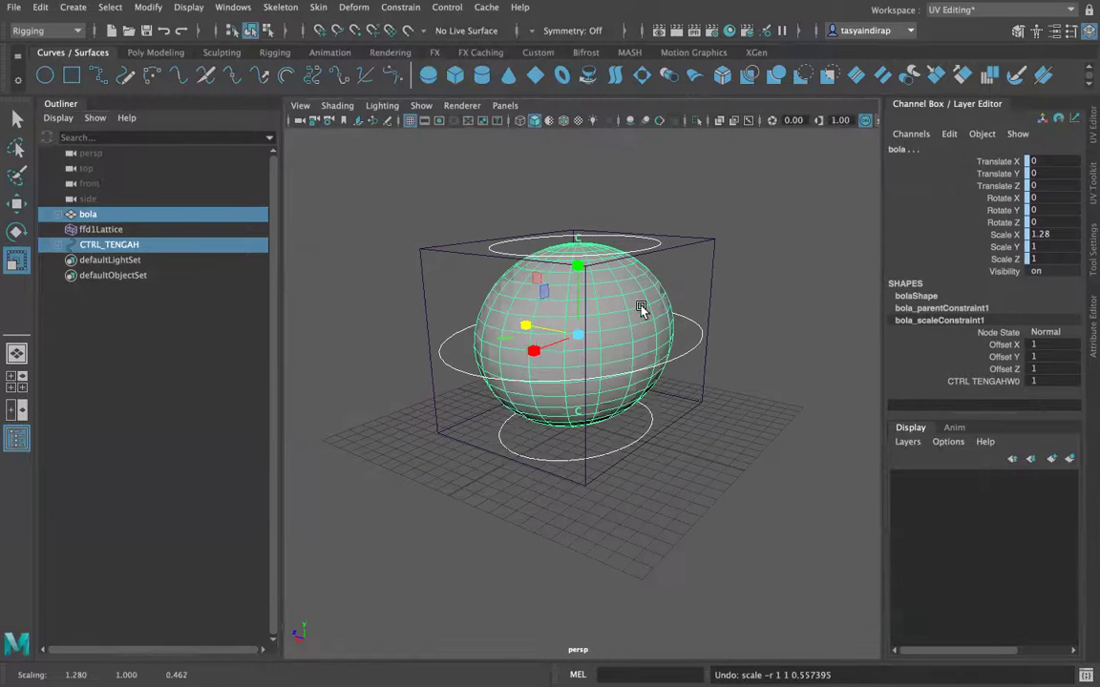
Test moving the bola sphere on its own twice, undoing each move and clearing the selection.
{"action": "left_click", "coordinate": [581, 327]}
{"action": "key", "text": "w"}
{"action": "left_click_drag", "start_coordinate": [559, 336], "coordinate": [501, 322]}
{"action": "key", "text": "ctrl+z"}
{"action": "left_click", "coordinate": [717, 271]}
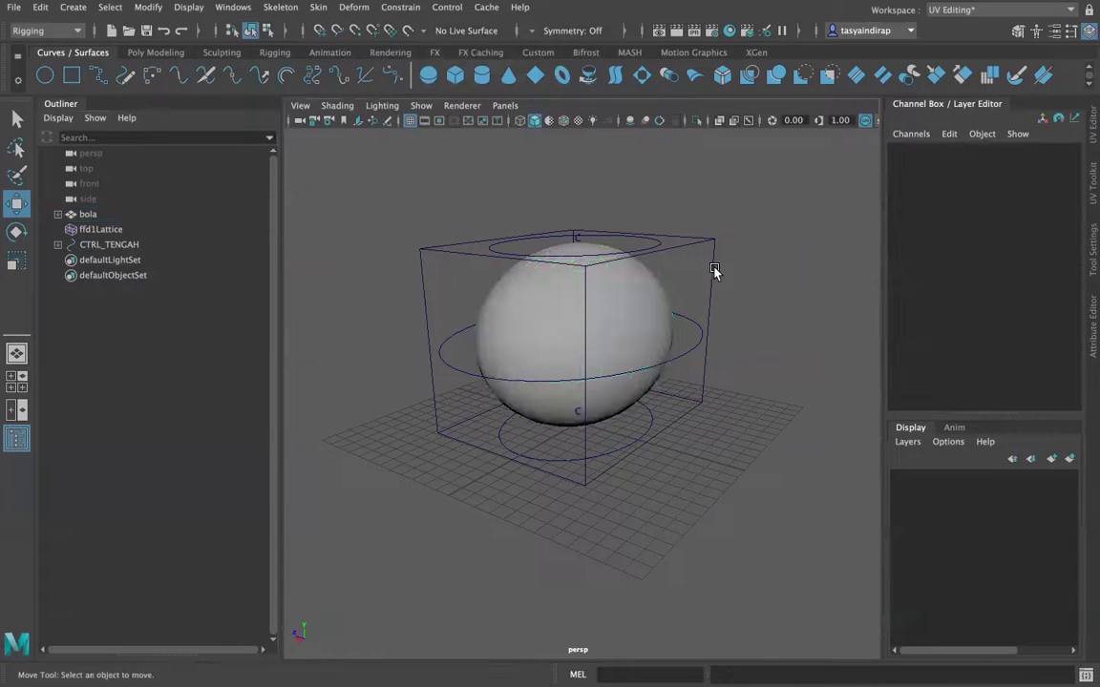
{"action": "left_click", "coordinate": [596, 334]}
{"action": "mouse_move", "coordinate": [533, 327]}
{"action": "left_mouse_down"}
{"action": "mouse_move", "coordinate": [496, 327]}
{"action": "mouse_move", "coordinate": [614, 344]}
{"action": "mouse_move", "coordinate": [520, 326]}
{"action": "left_mouse_up"}
{"action": "key", "text": "ctrl+z"}
{"action": "left_click", "coordinate": [789, 248]}
Select the ball together with its surrounding rig, test moving everything, undo the move and clear the selection.
{"action": "left_click_drag", "start_coordinate": [352, 203], "coordinate": [693, 395]}
{"action": "left_click_drag", "start_coordinate": [520, 352], "coordinate": [550, 368]}
{"action": "key", "text": "ctrl+z"}
{"action": "left_click", "coordinate": [765, 235]}
Undo the remaining test scaling of the rig until the ball and lattice have their original proportions.
{"action": "left_click_drag", "start_coordinate": [864, 356], "coordinate": [786, 446], "text": "alt"}
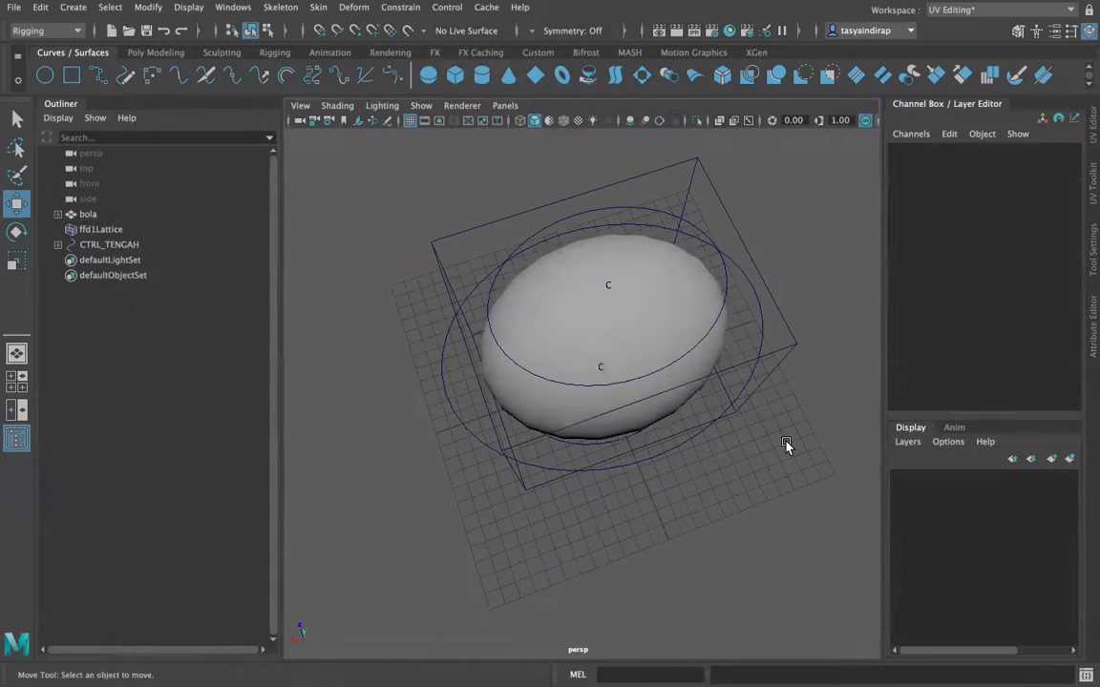
{"action": "key", "text": "ctrl+z"}
{"action": "key", "text": "ctrl+z"}
{"action": "key", "text": "ctrl+z"}
{"action": "key", "text": "ctrl+z"}
{"action": "key", "text": "ctrl+z"}
{"action": "left_click_drag", "start_coordinate": [771, 512], "coordinate": [644, 270], "text": "alt"}
{"action": "key", "text": "ctrl+z"}
{"action": "key", "text": "ctrl+z"}
{"action": "key", "text": "ctrl+z"}
{"action": "key", "text": "ctrl+z"}
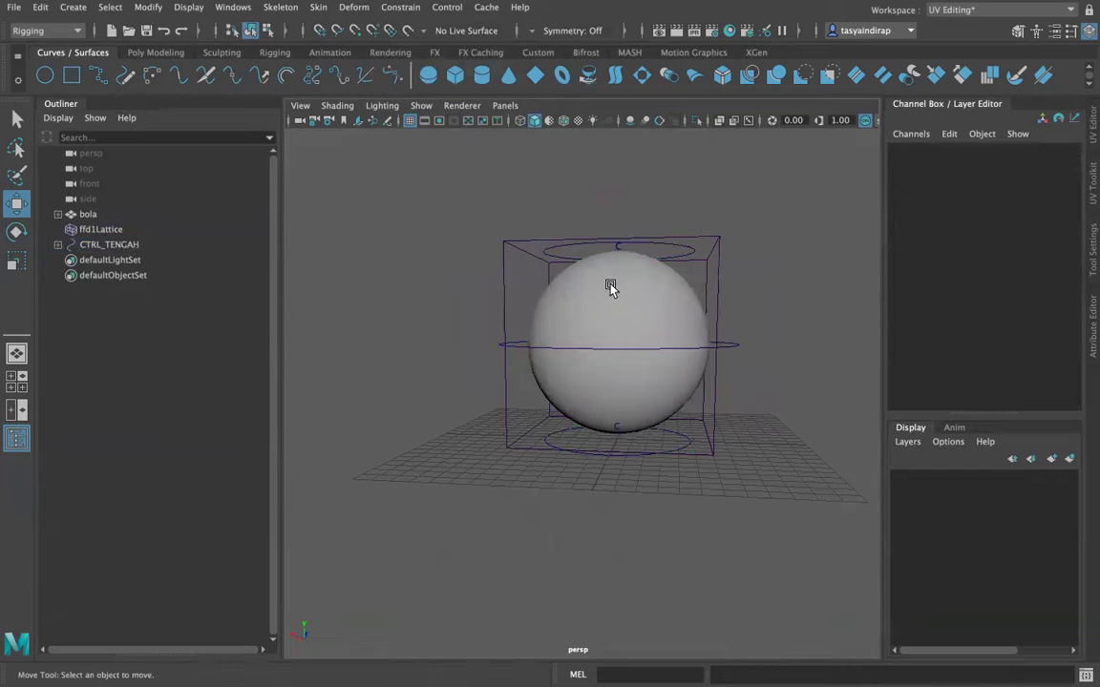
Test moving CTRL_ATAS along Y and raising CTRL_TENGAH about 2.24 along Y, undoing each move.
{"action": "left_click", "coordinate": [673, 249]}
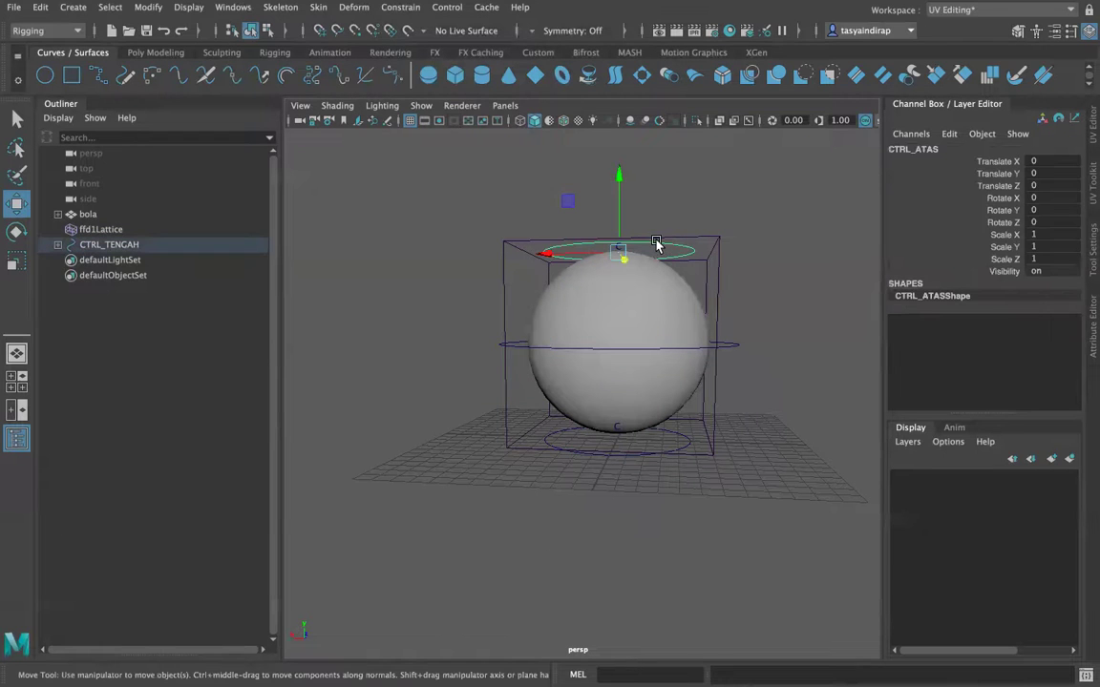
{"action": "mouse_move", "coordinate": [619, 177]}
{"action": "left_mouse_down"}
{"action": "mouse_move", "coordinate": [618, 255]}
{"action": "mouse_move", "coordinate": [619, 177]}
{"action": "left_mouse_up"}
{"action": "key", "text": "ctrl+z"}
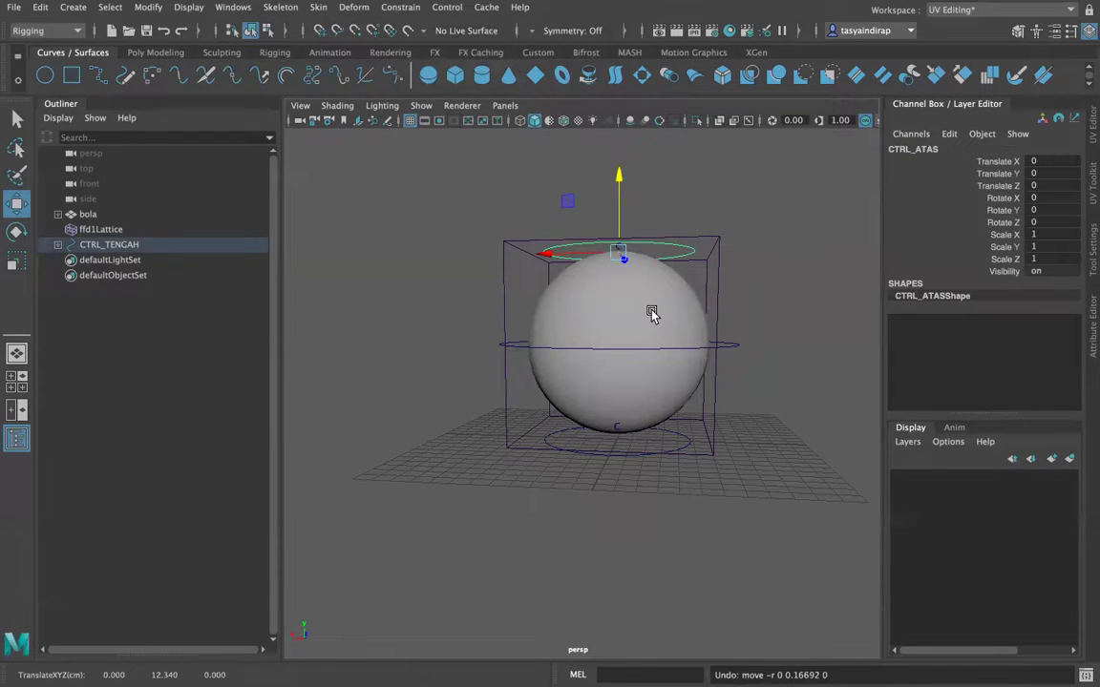
{"action": "left_click", "coordinate": [698, 344]}
{"action": "left_click_drag", "start_coordinate": [617, 262], "coordinate": [620, 231]}
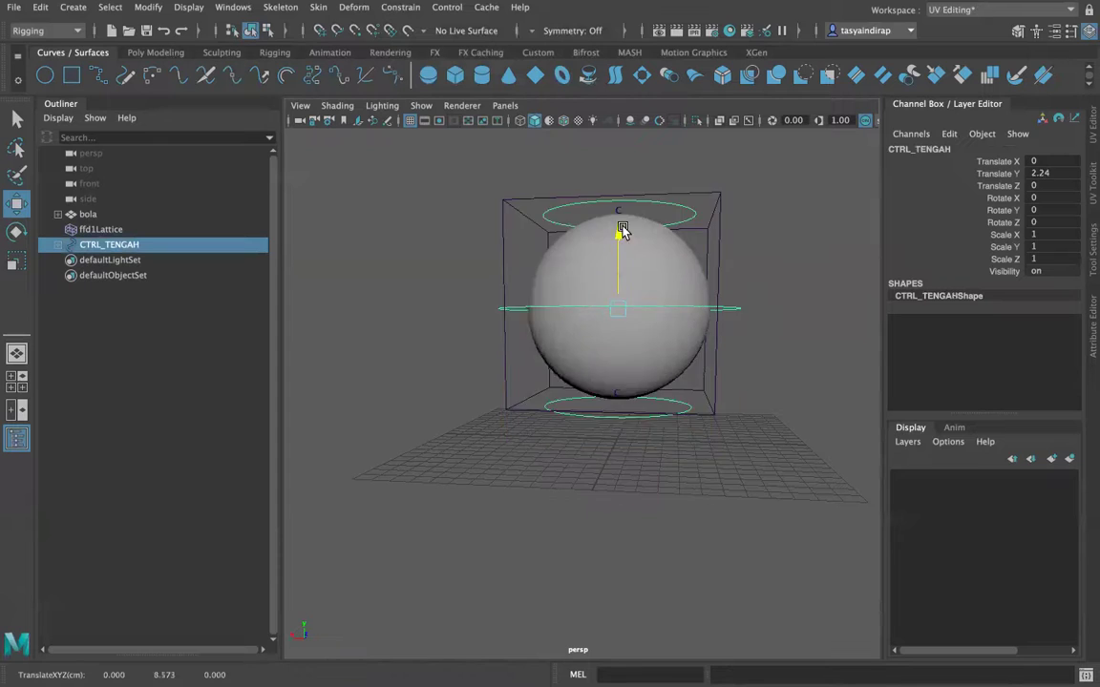
{"action": "key", "text": "ctrl+z"}
Test lowering the bottom control CTRL_BAWAH along Y, undo the move and clear the selection.
{"action": "left_click", "coordinate": [652, 456]}
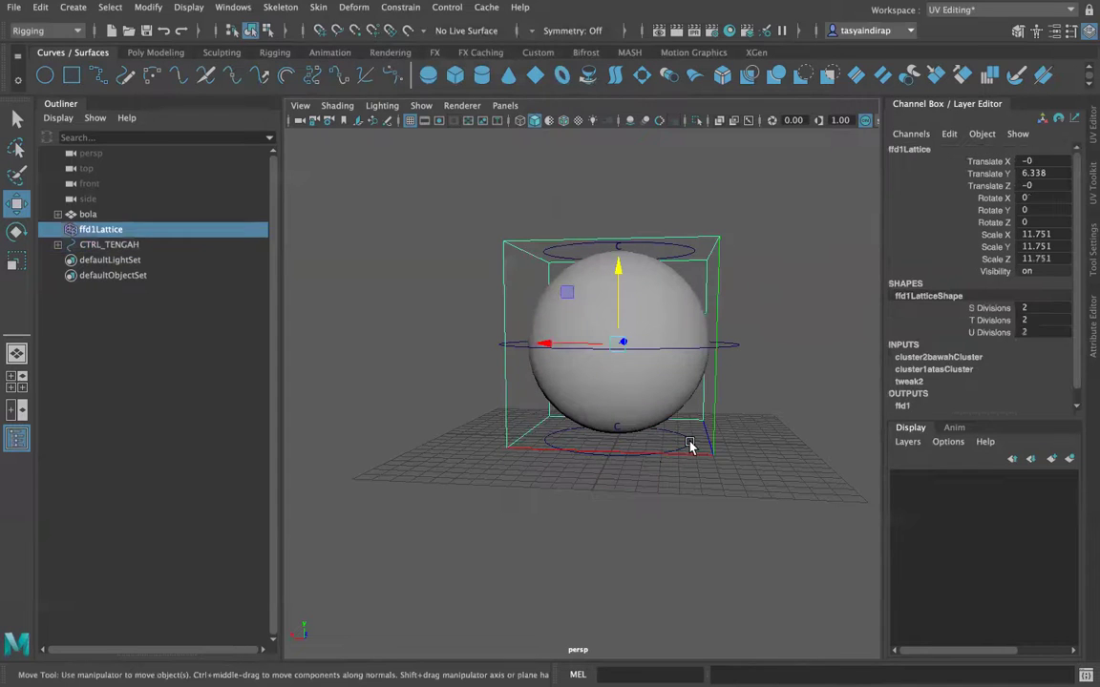
{"action": "left_click", "coordinate": [690, 445]}
{"action": "mouse_move", "coordinate": [619, 406]}
{"action": "left_mouse_down"}
{"action": "mouse_move", "coordinate": [619, 449]}
{"action": "mouse_move", "coordinate": [619, 425]}
{"action": "left_mouse_up"}
{"action": "key", "text": "ctrl+z"}
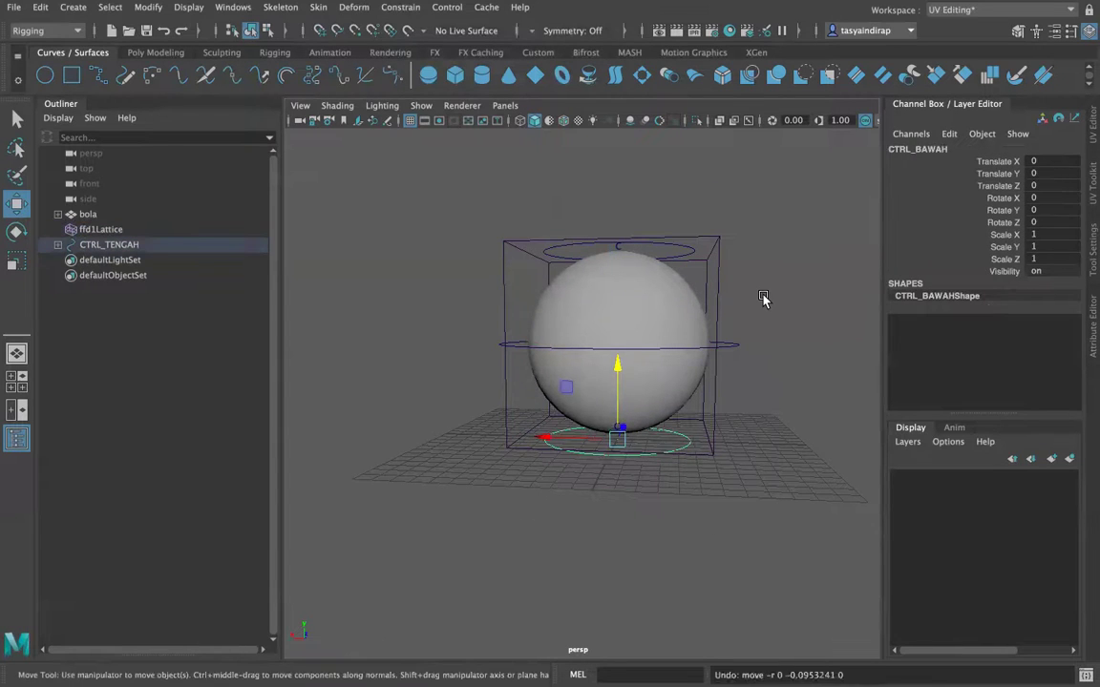
{"action": "left_click", "coordinate": [759, 301]}
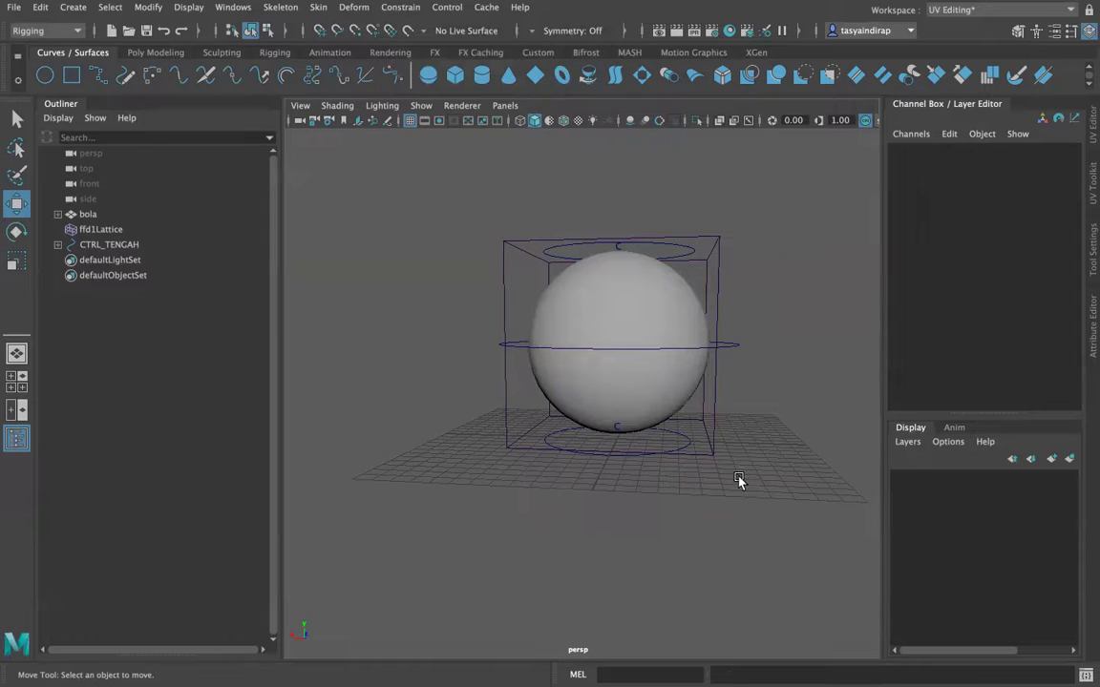